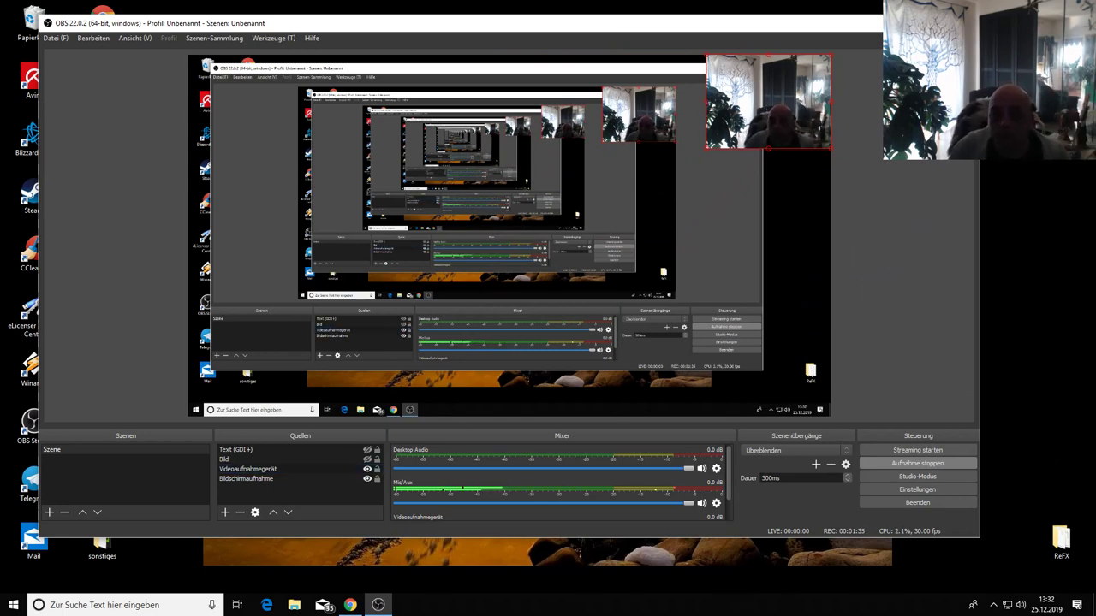
Switch to FL Studio and rearrange the parametric EQ and channel rack windows so the channel list is unobstructed
key(super+d)
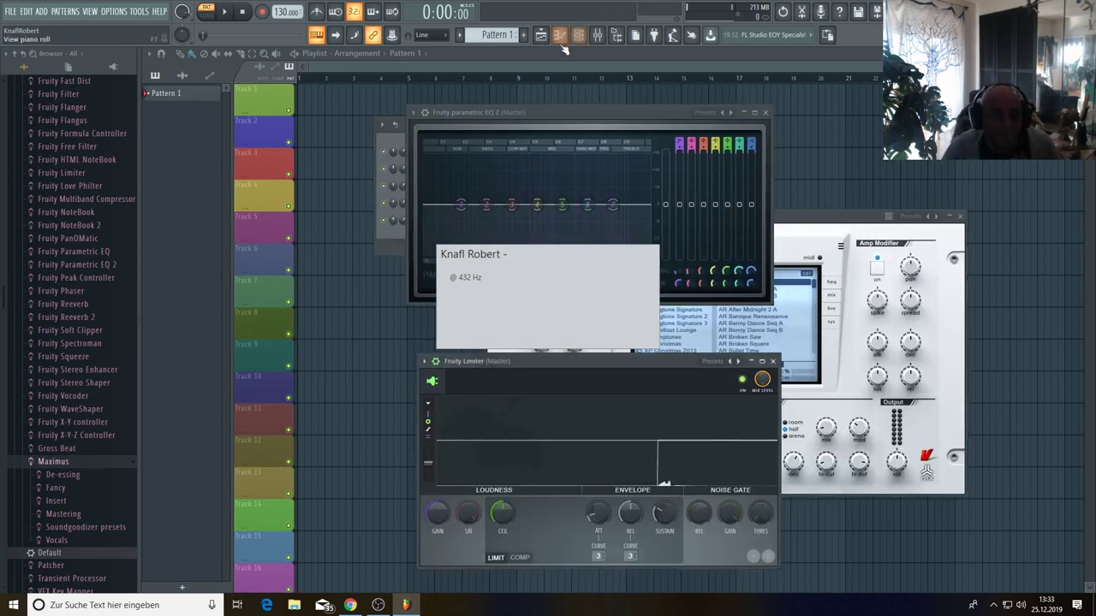
drag(569, 111, 757, 169)
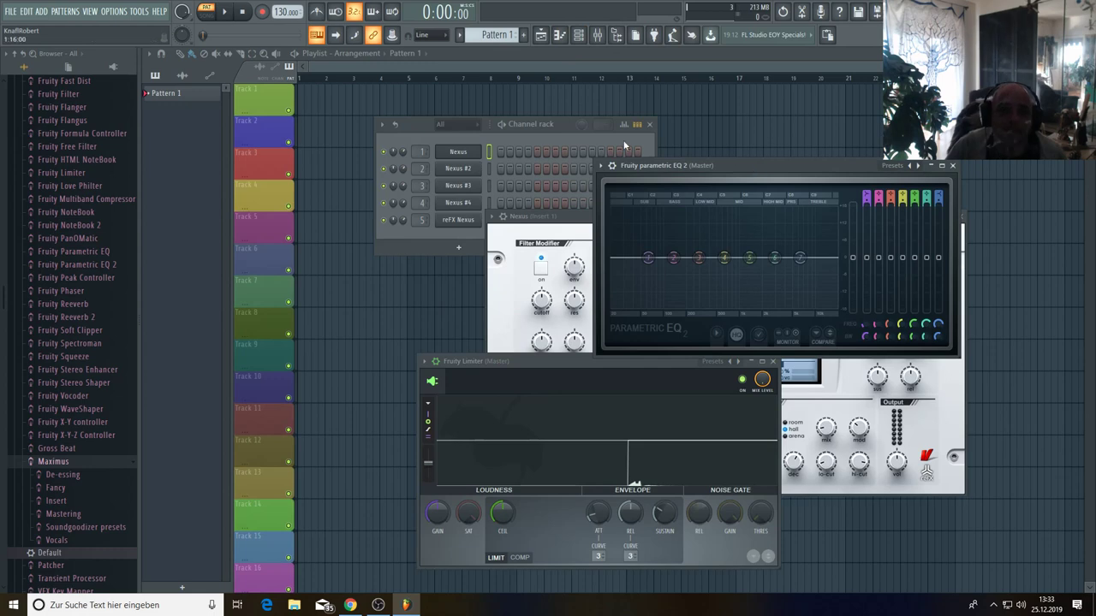
drag(539, 124, 458, 77)
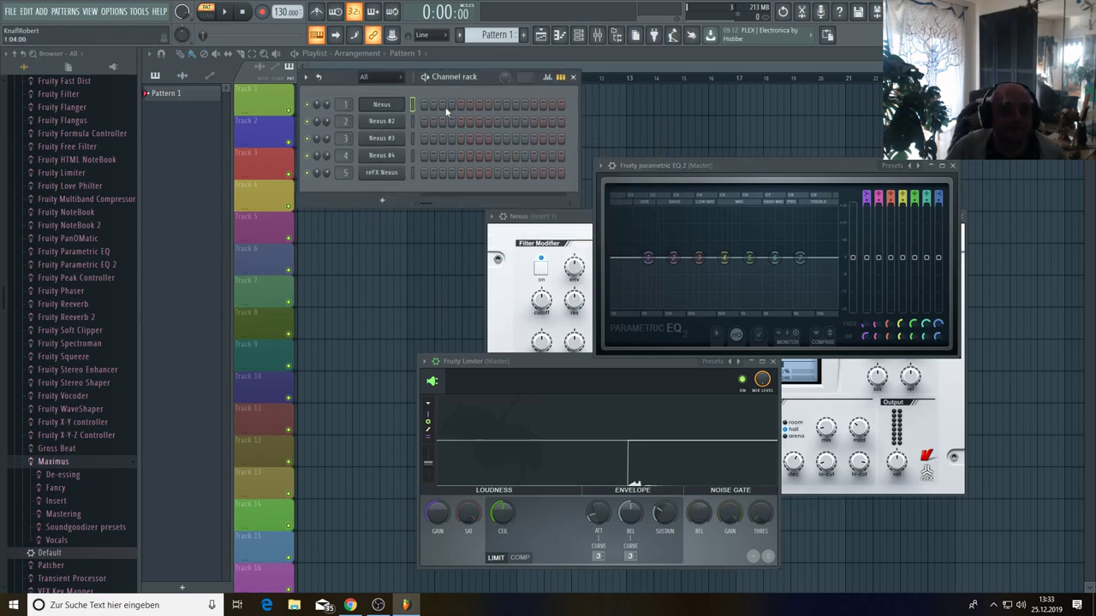
Open the first Nexus channel and load the PD breath pad preset from XP Bigtone Signature 3
click(387, 110)
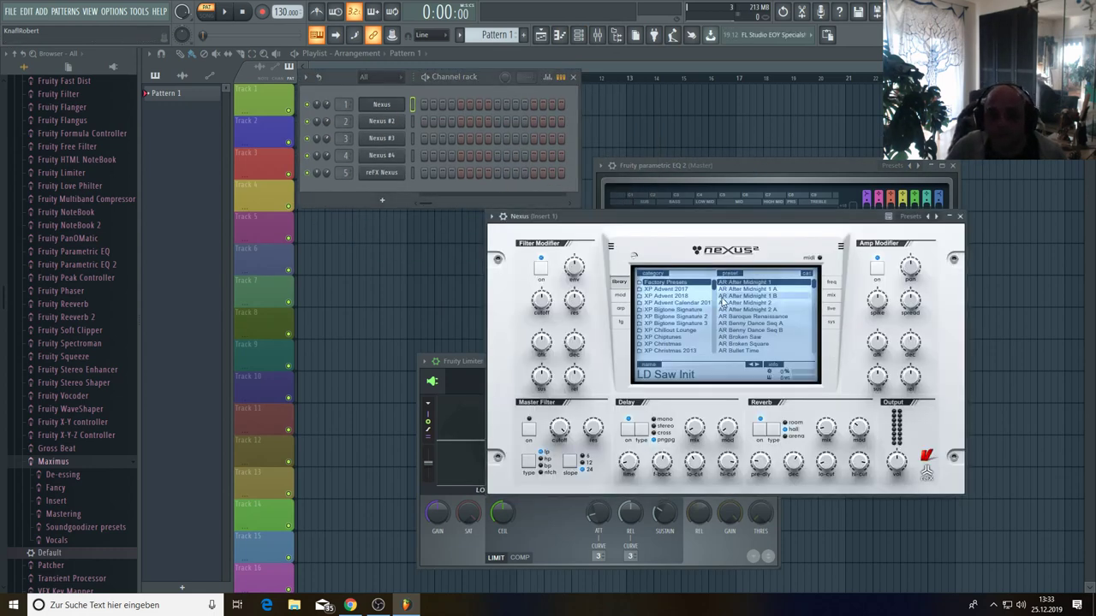
scroll(684, 326, down, 1)
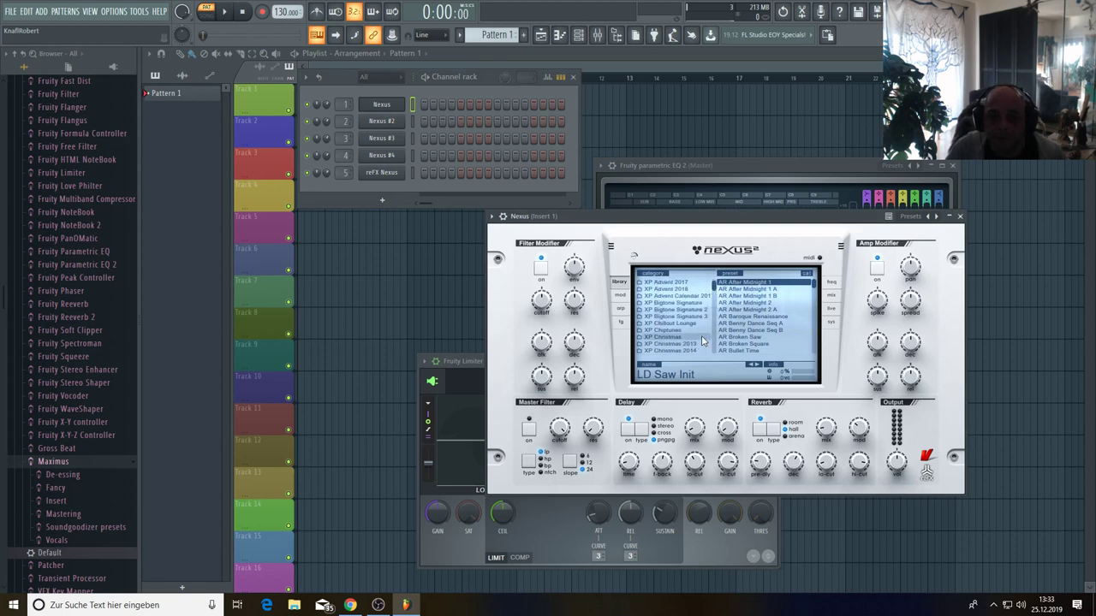
click(691, 317)
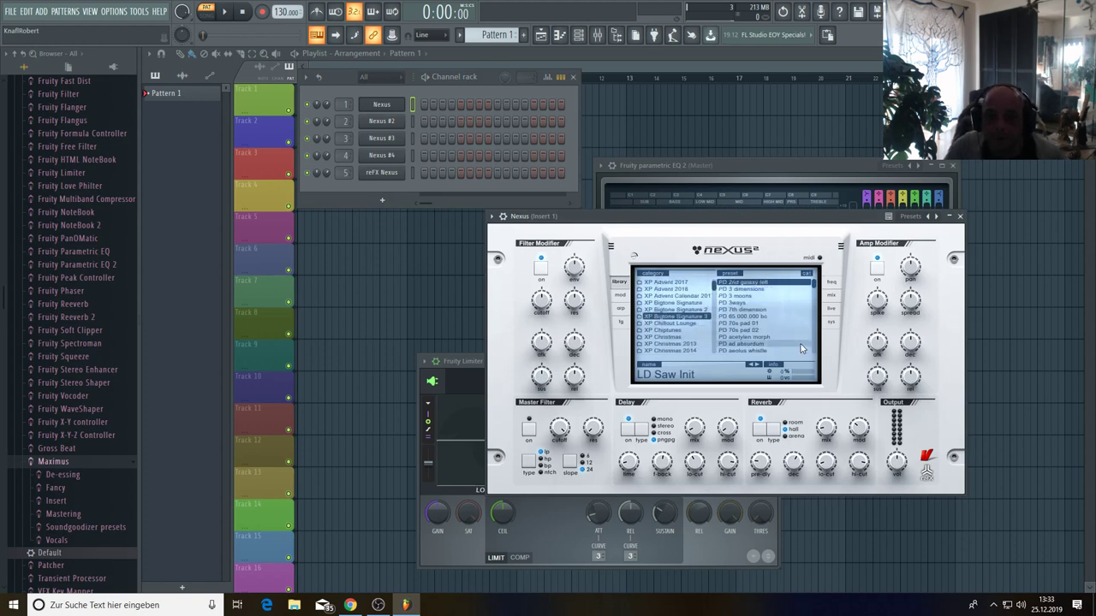
scroll(765, 319, down, 5)
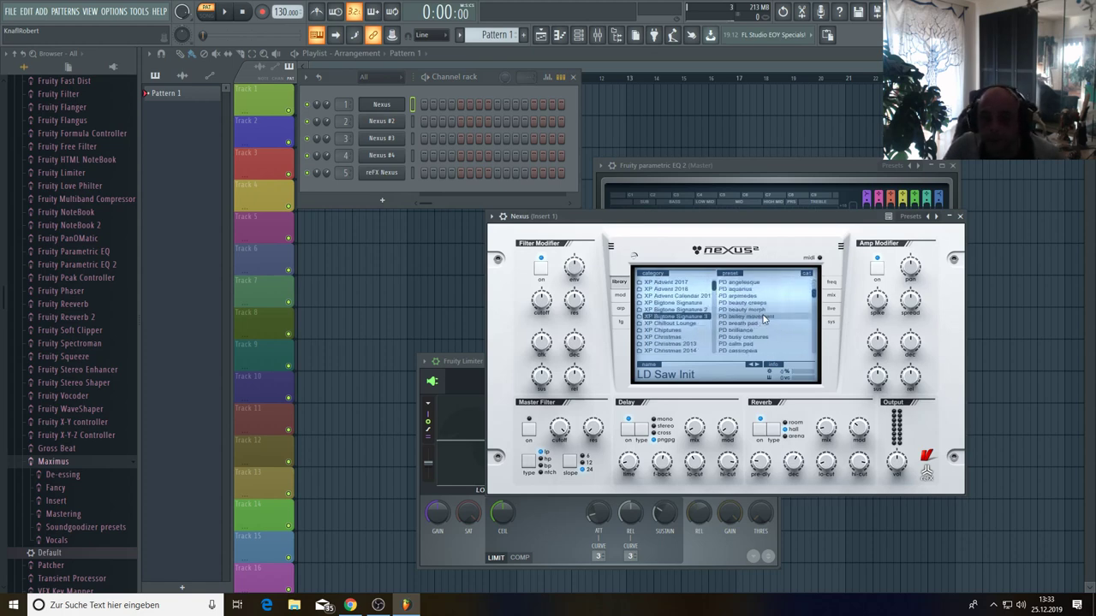
click(760, 310)
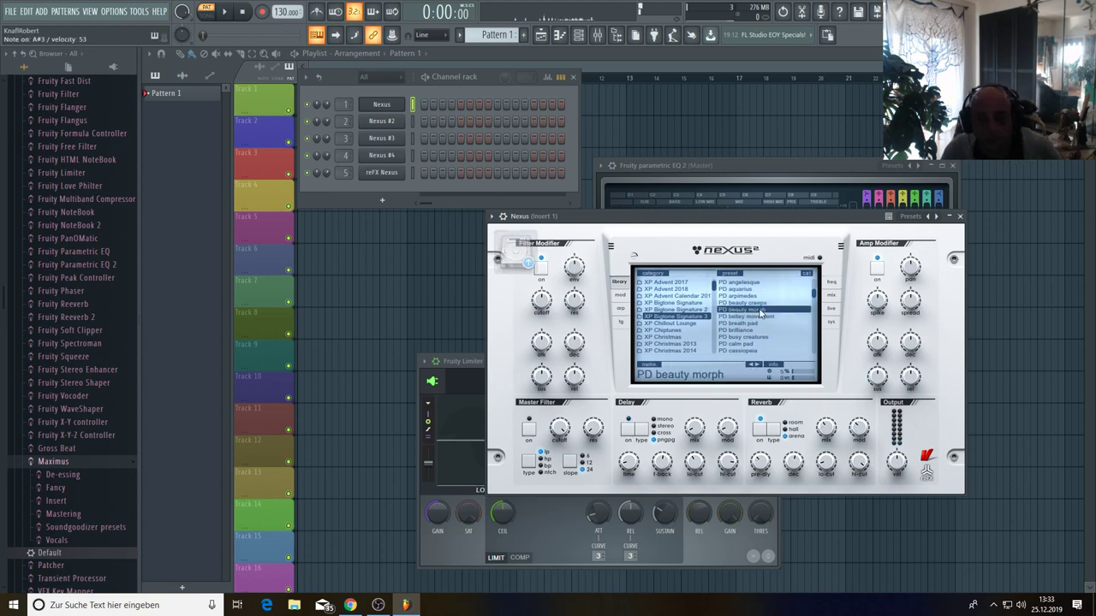
click(757, 365)
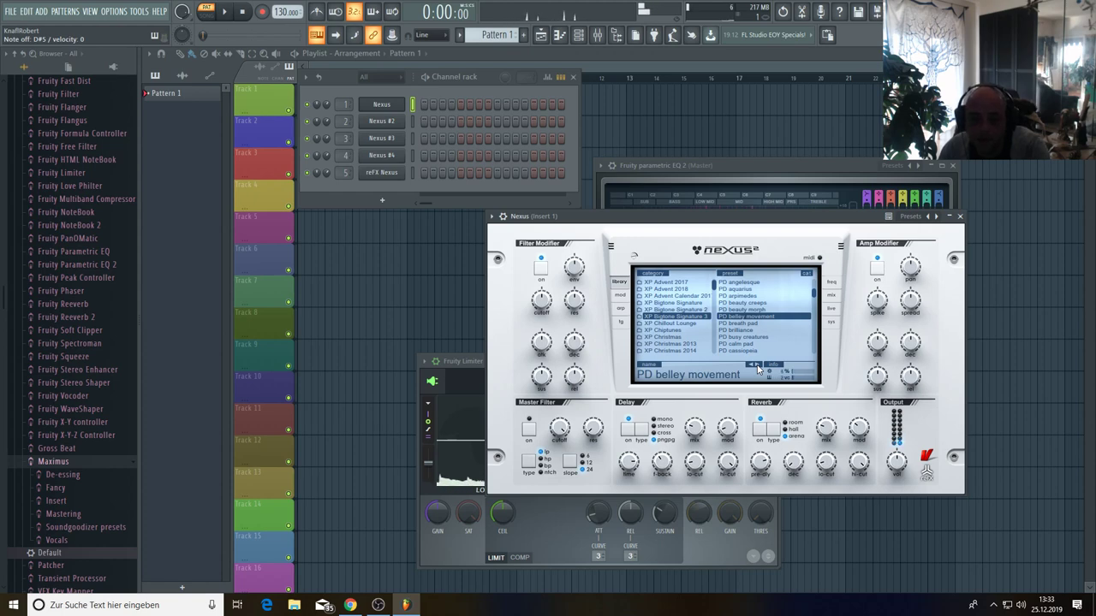
click(757, 366)
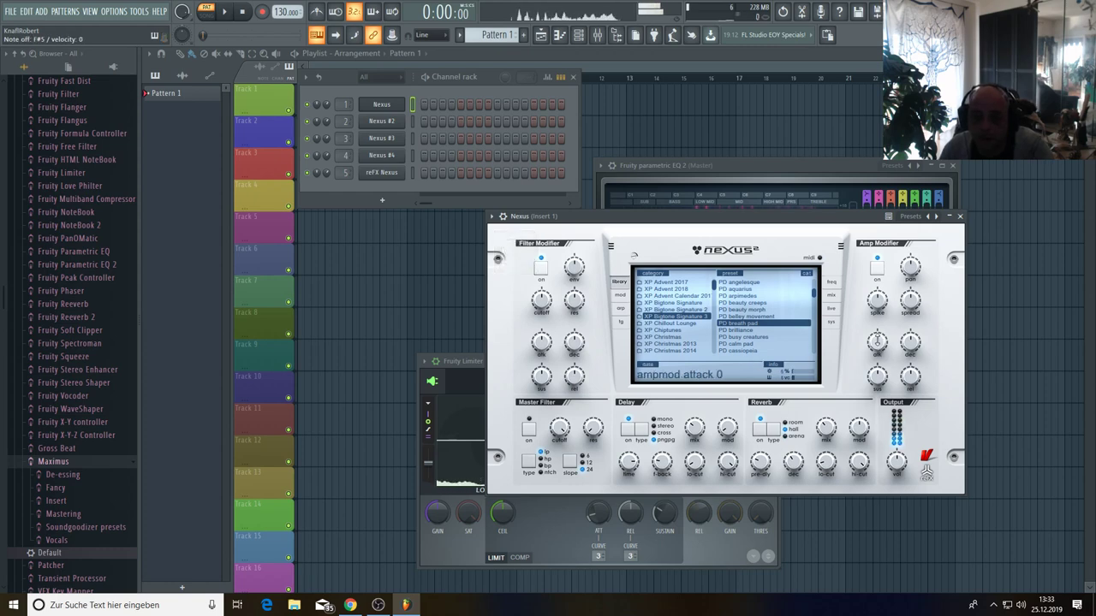
Raise the breath pad's amp attack, give it hall reverb with decay 84, and set the output to 42
mouse_move(877, 344)
mouse_down()
mouse_move(878, 326)
mouse_move(878, 343)
mouse_up()
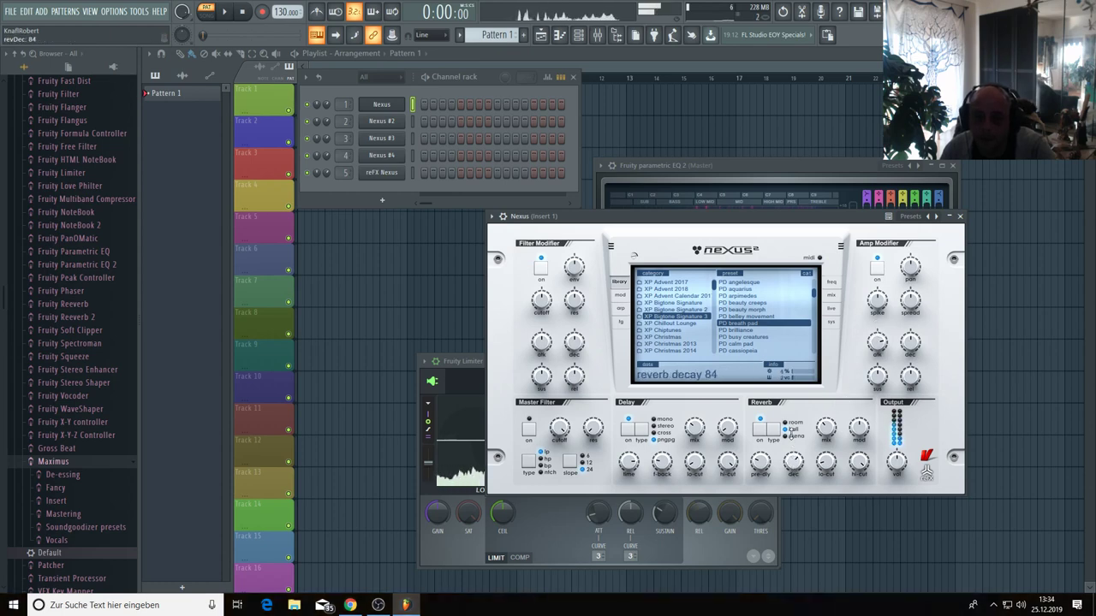
mouse_move(896, 467)
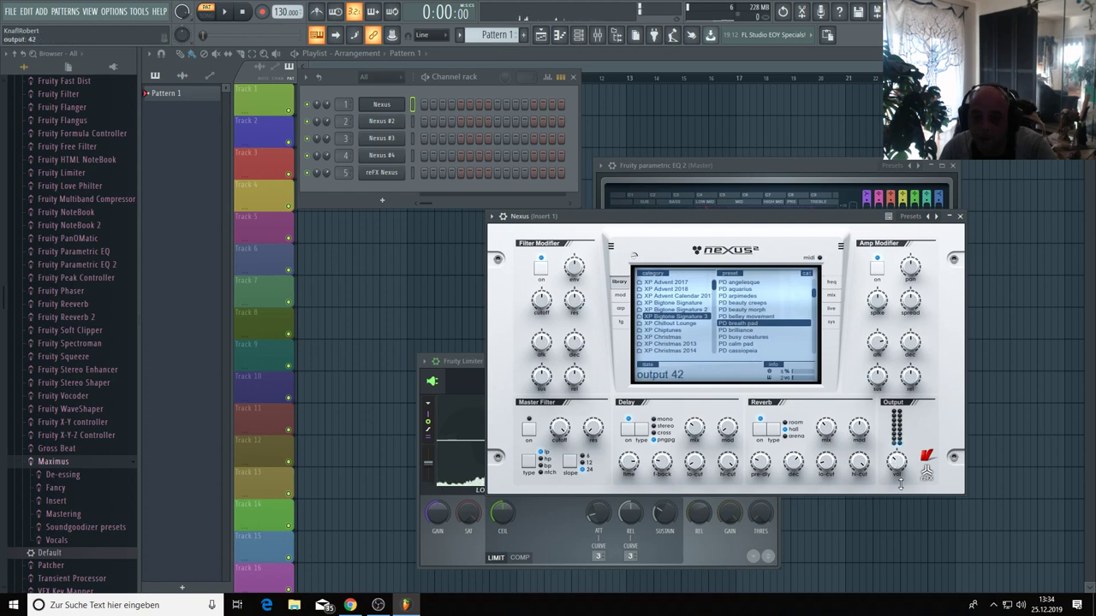
Clone the first Nexus channel and show the clone's plugin window
right_click(381, 106)
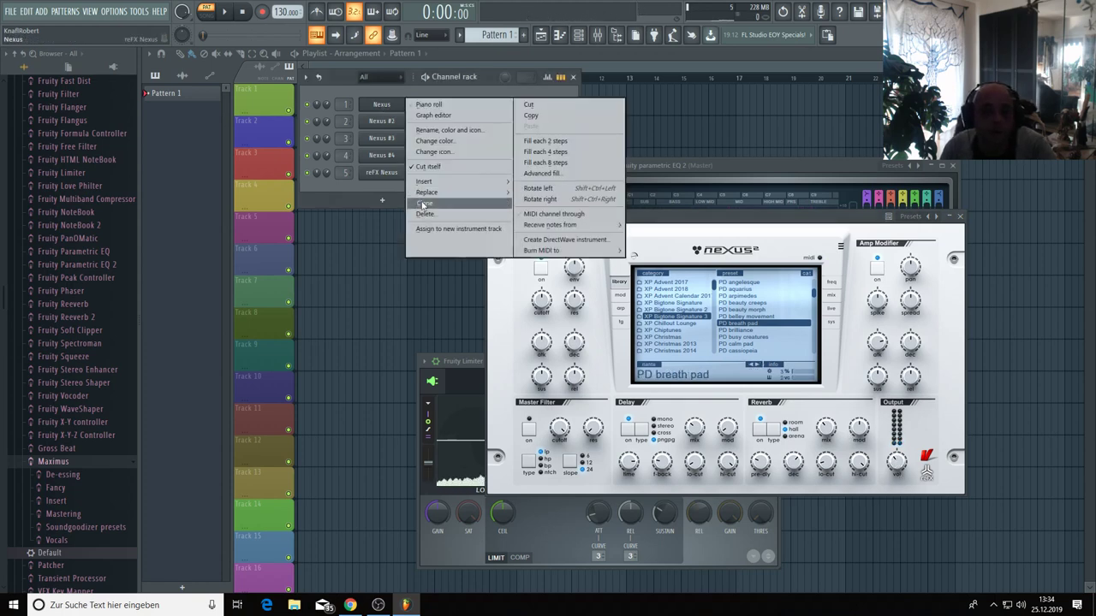
click(428, 203)
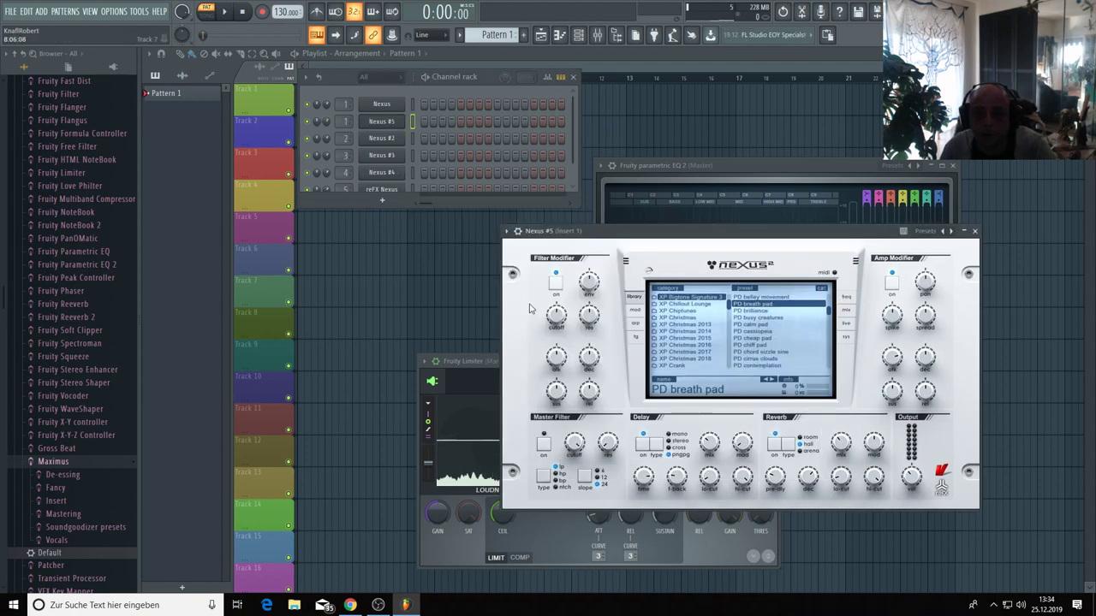
click(377, 122)
click(376, 121)
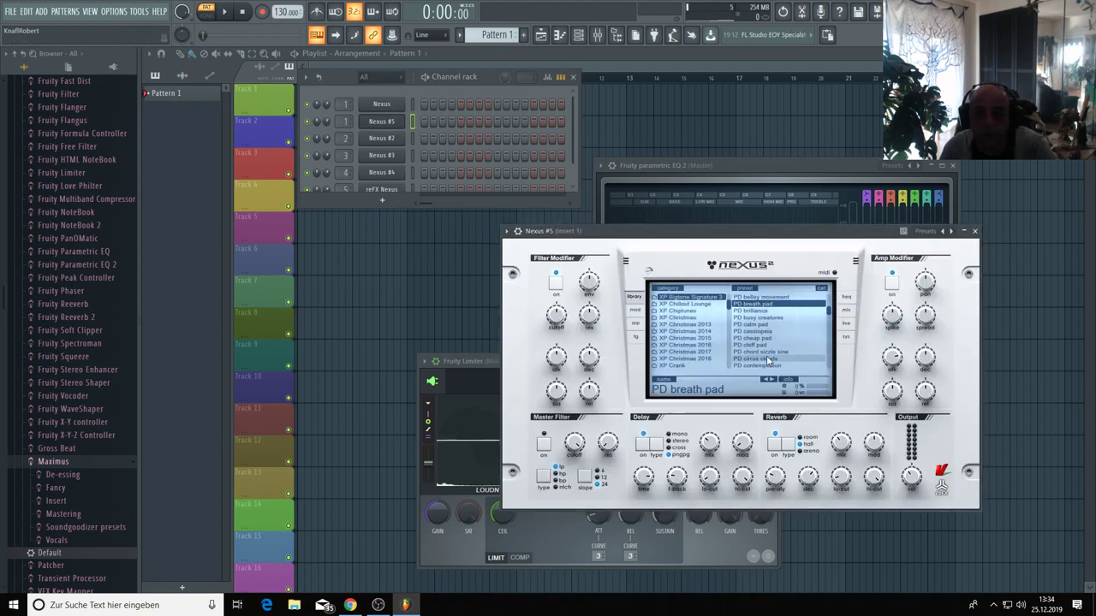
Load the PD famous pad preset in Nexus #5 and set its output to 42
scroll(767, 348, down, 4)
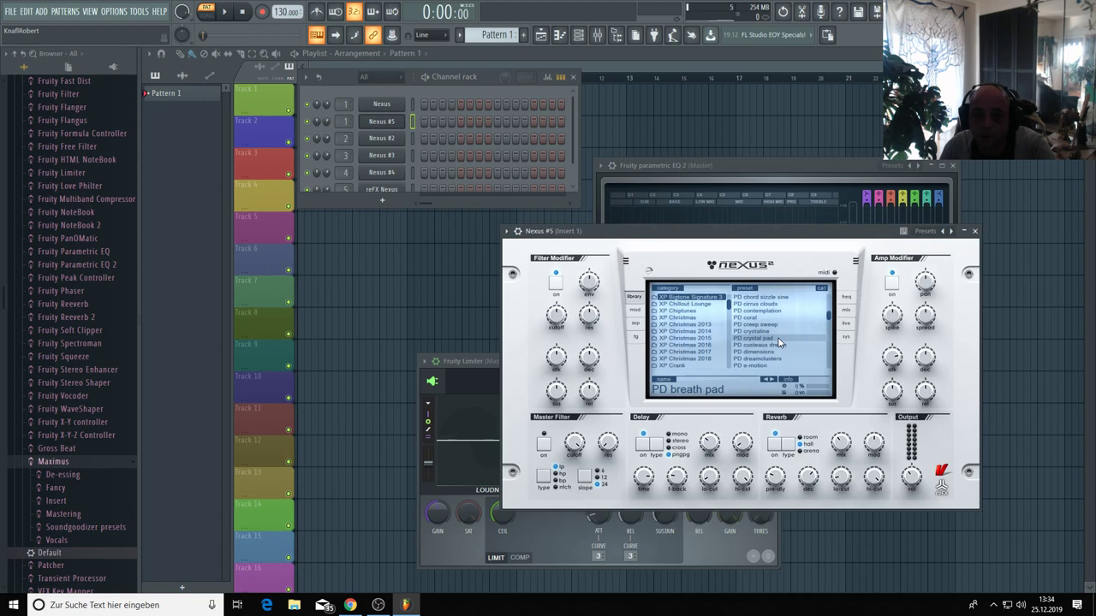
scroll(762, 321, down, 3)
click(776, 332)
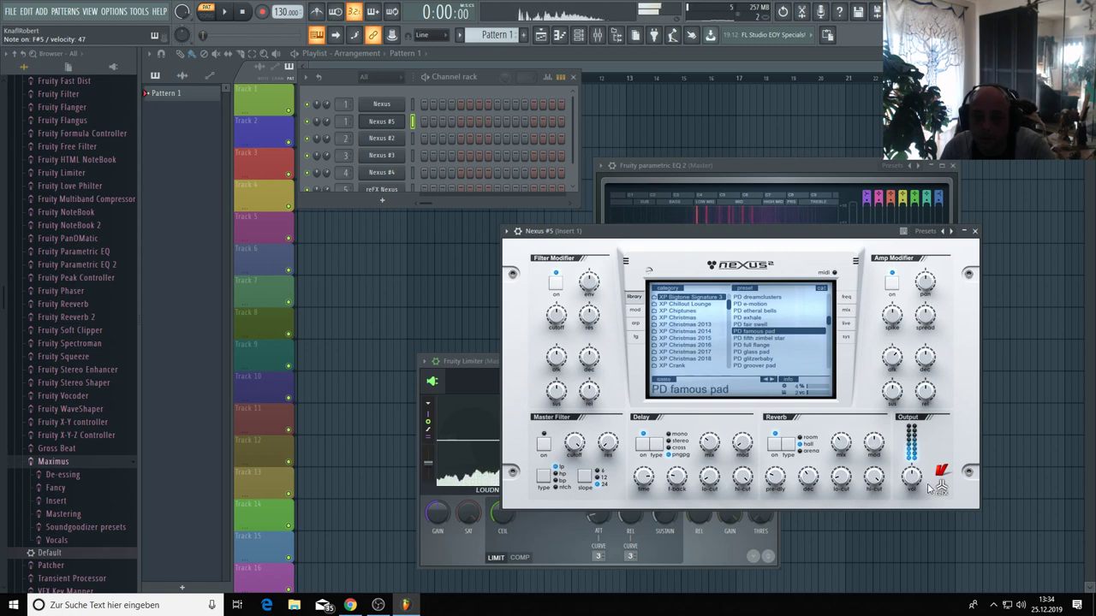
scroll(912, 483, down, 5)
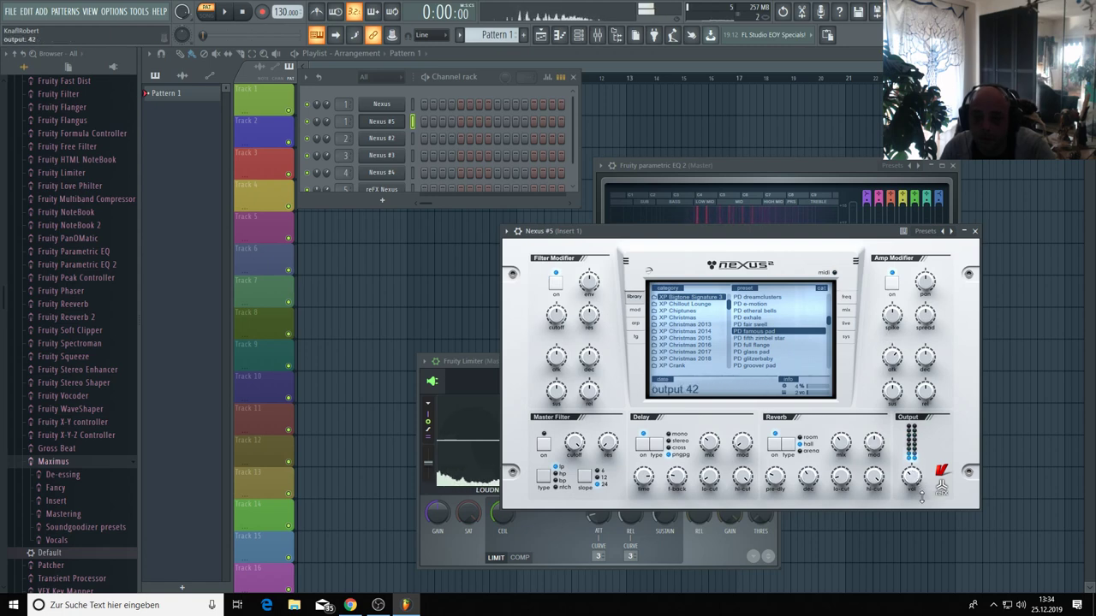
Clone Nexus #5 and give the copy the PD november rain preset with an output of 45
right_click(399, 120)
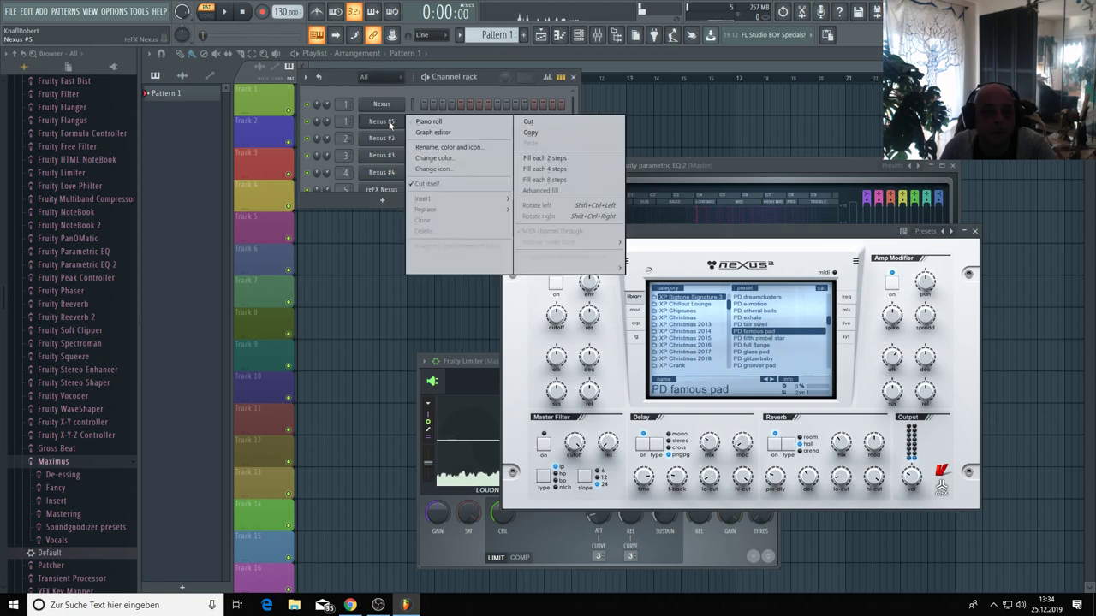
mouse_move(438, 200)
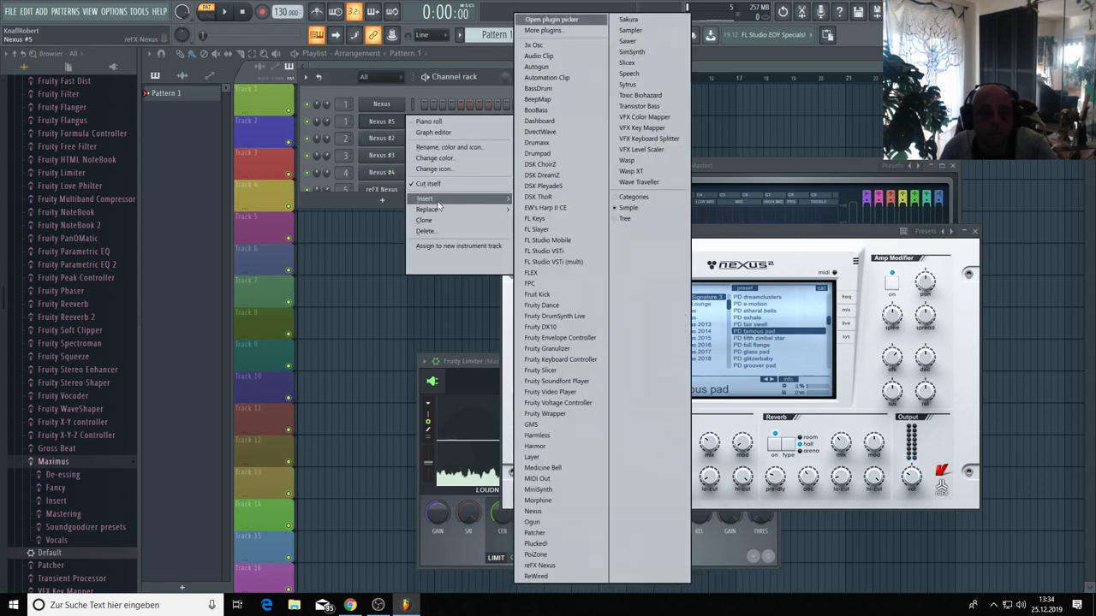
click(439, 219)
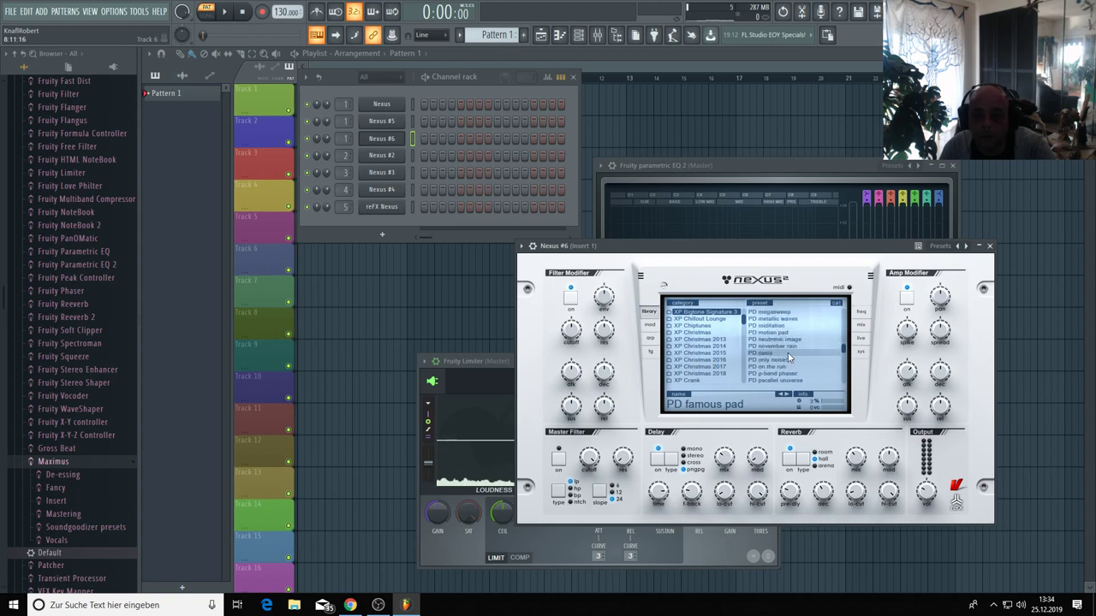
click(780, 346)
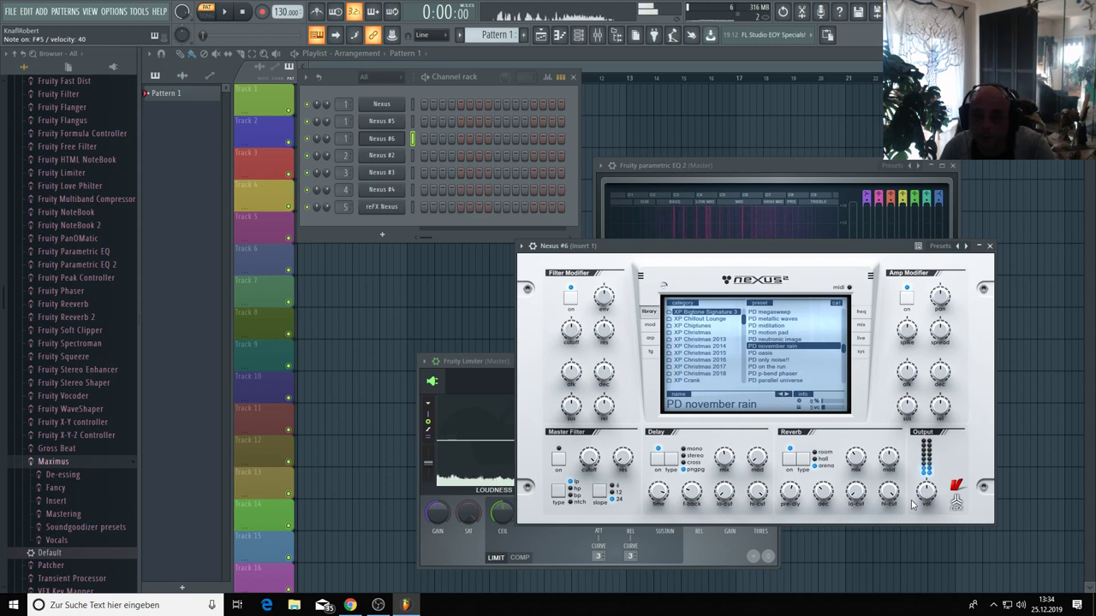
mouse_move(929, 504)
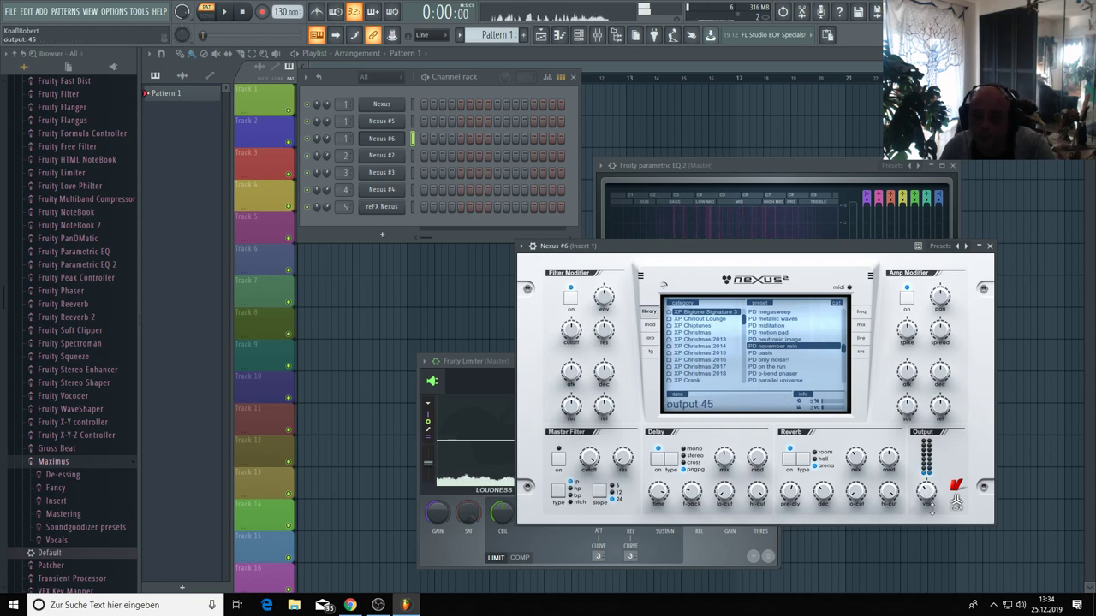
Clone Nexus #6 and give the copy the PD parallel universe preset with output 41 and amp attack 70
right_click(375, 140)
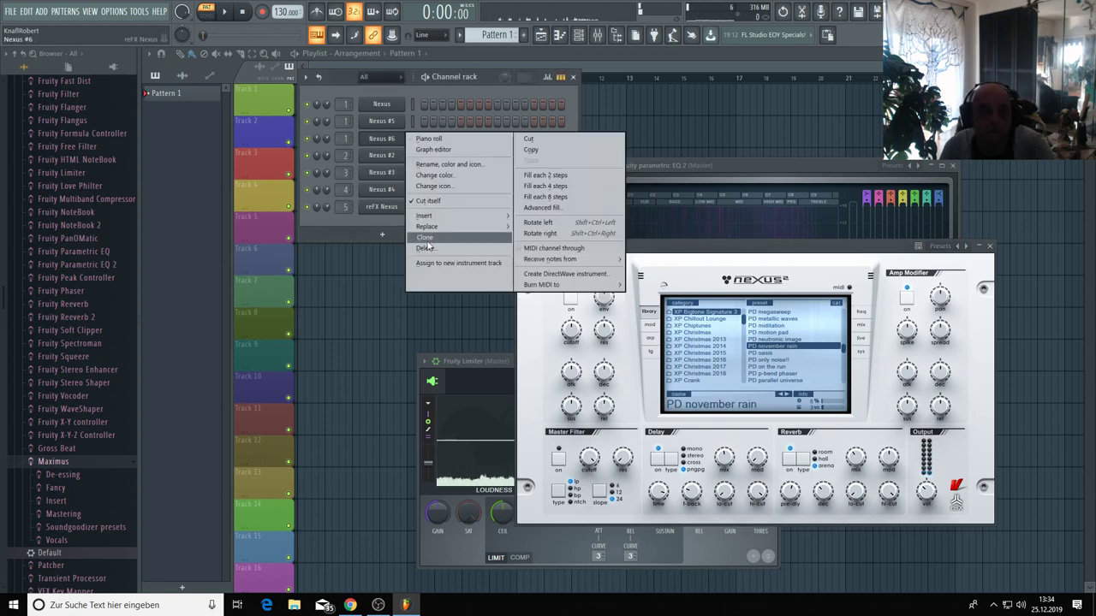
click(426, 239)
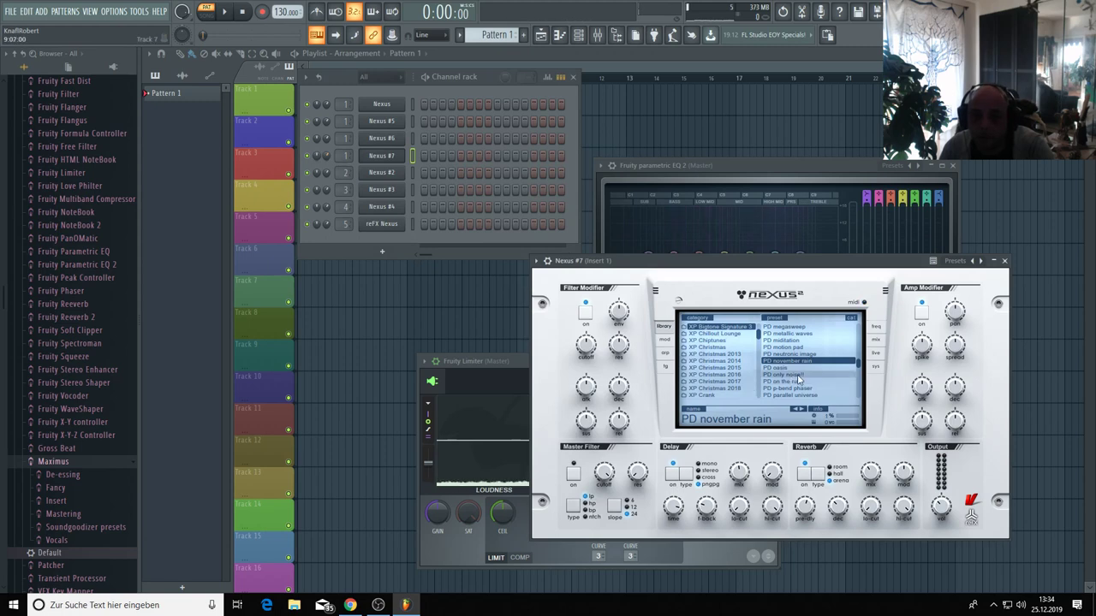
scroll(811, 397, down, 3)
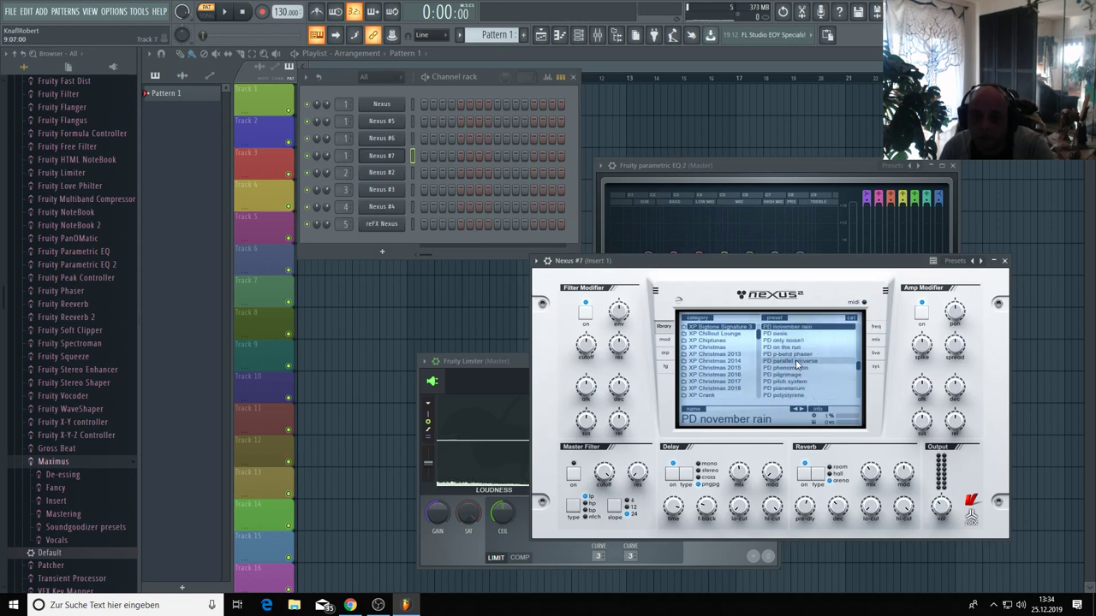
click(797, 362)
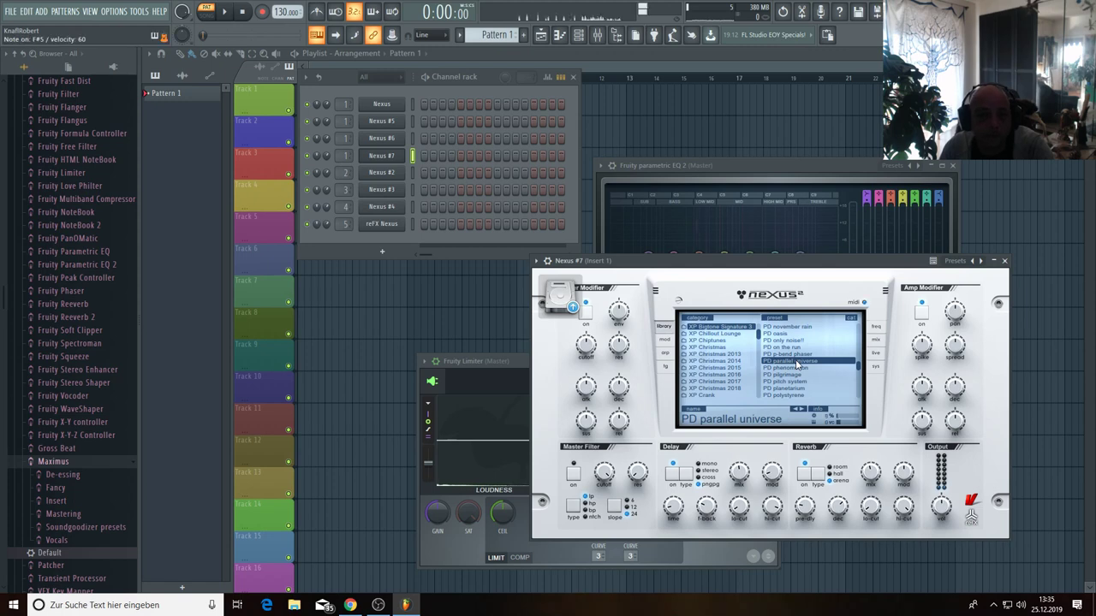
mouse_move(941, 510)
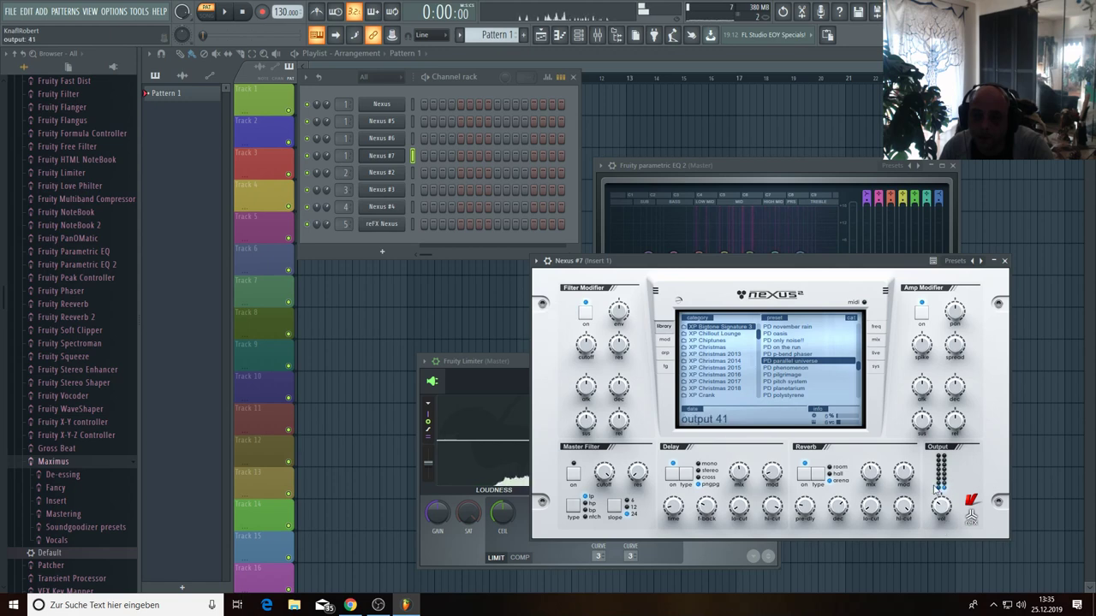
mouse_move(921, 363)
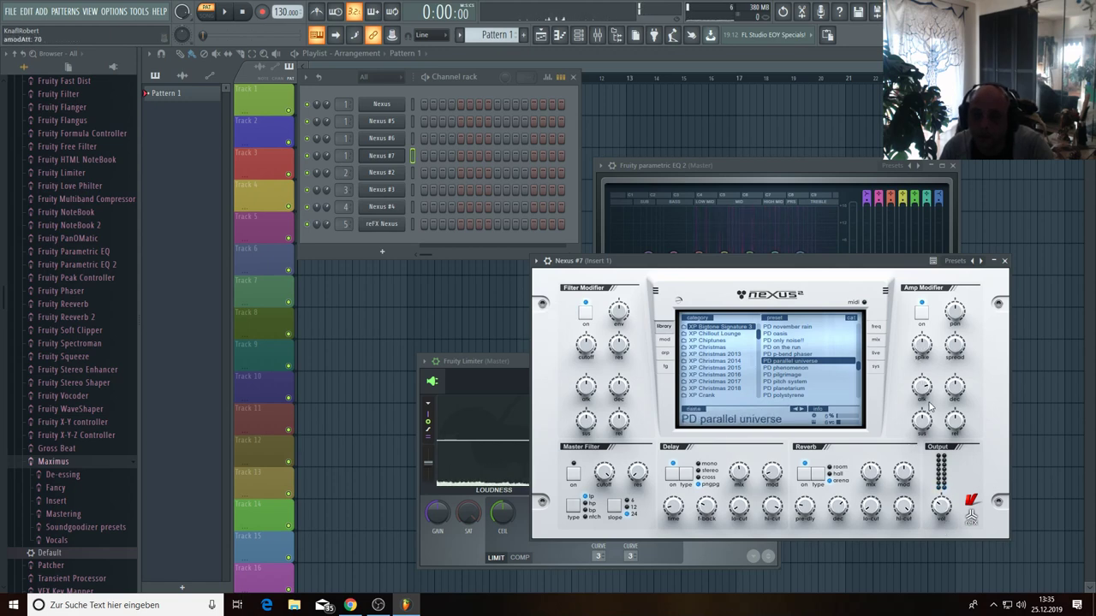
key(g)
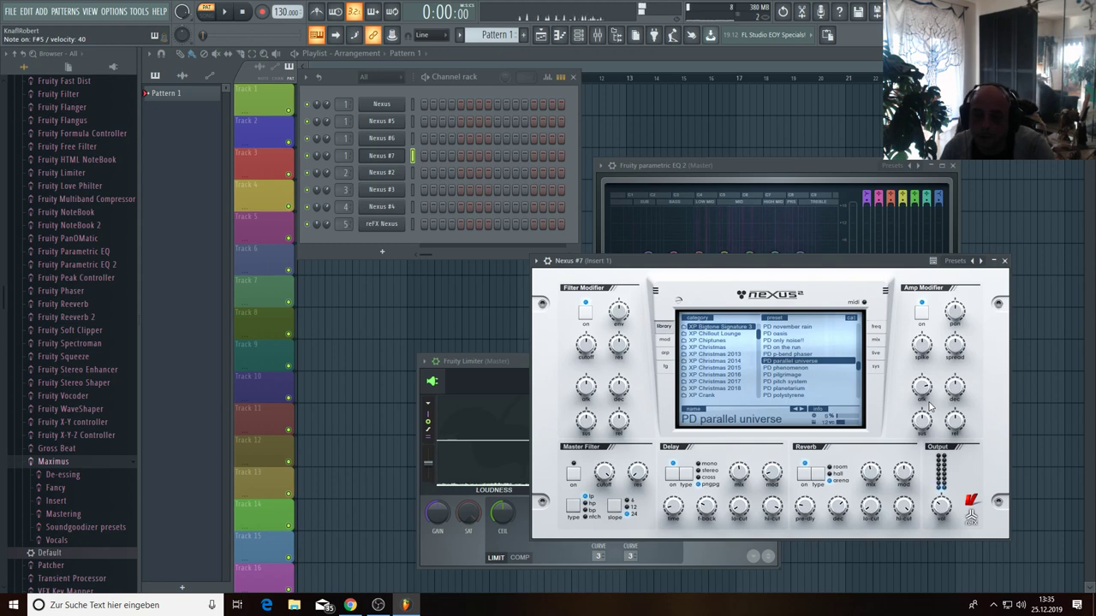
Insert a Layer channel between Nexus #7 and Nexus #2 and move its settings window clear of the channel rack
right_click(389, 173)
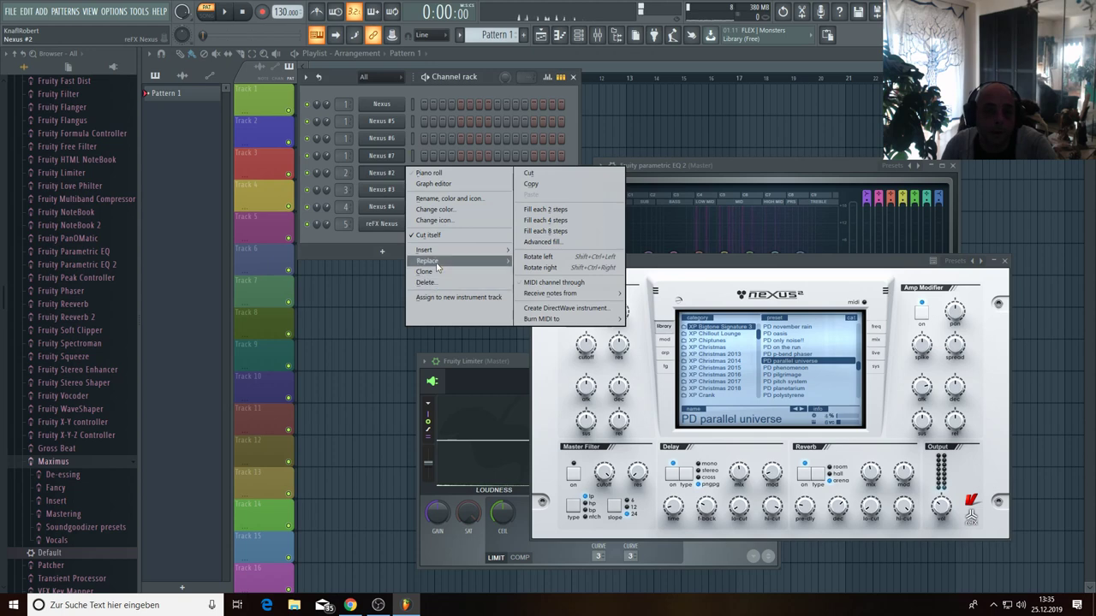
mouse_move(436, 253)
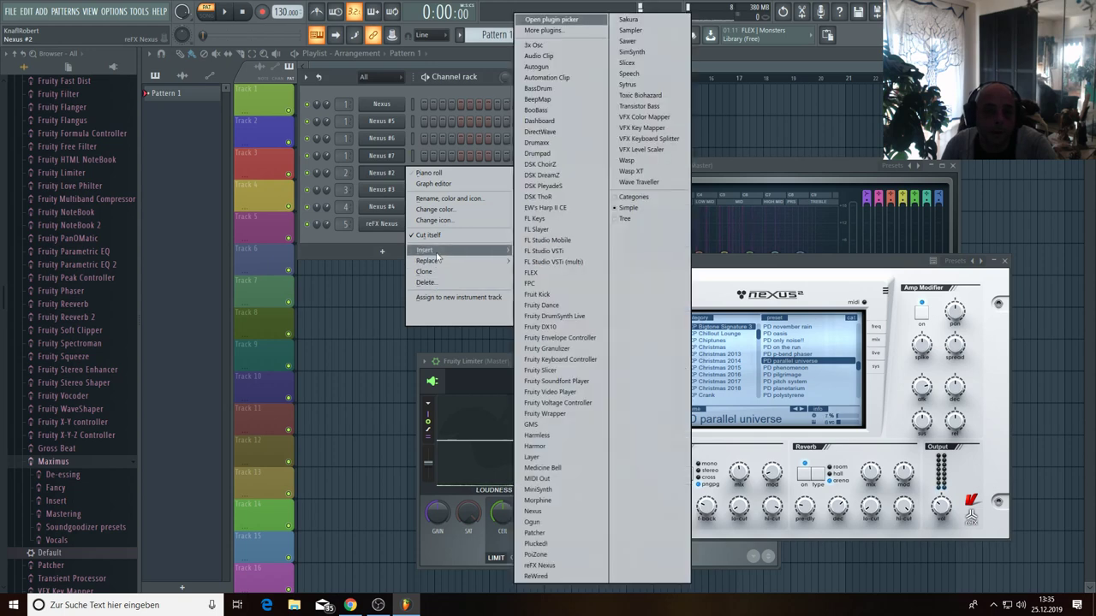
click(548, 458)
click(382, 172)
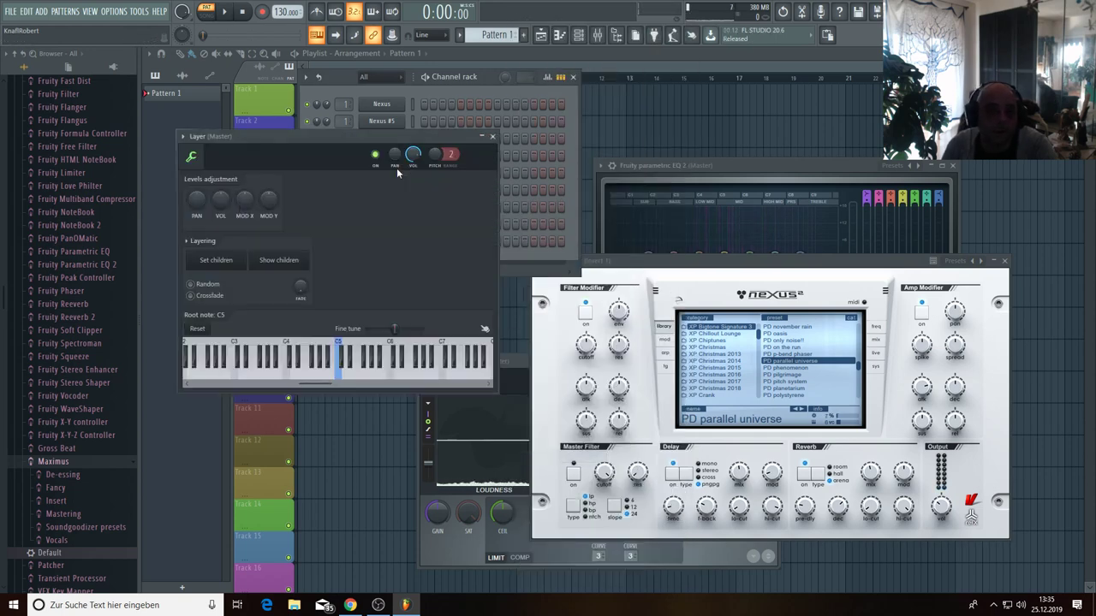
drag(351, 140, 317, 263)
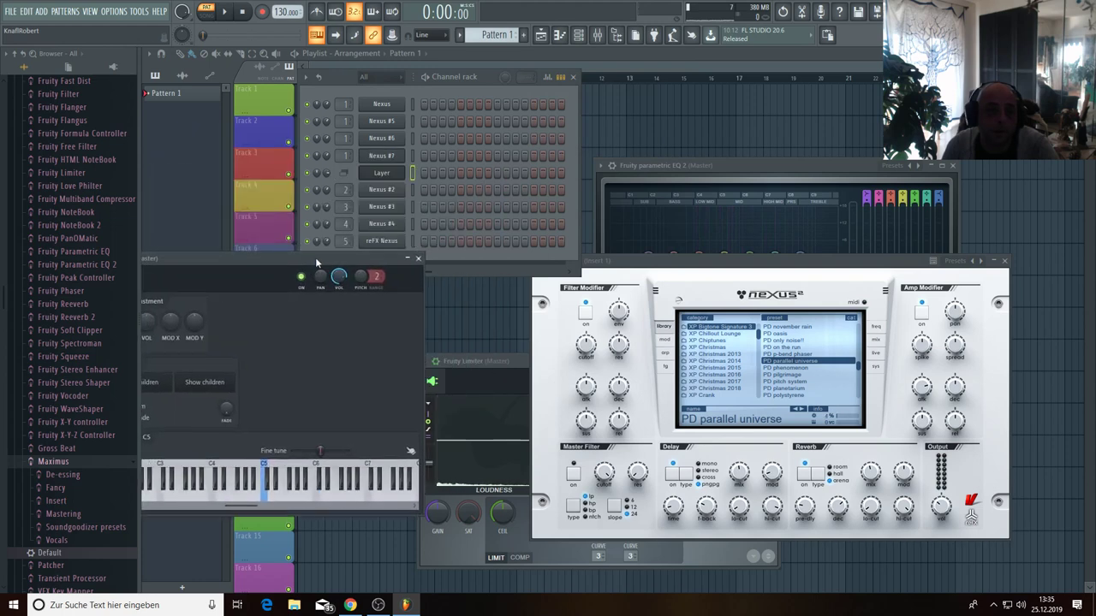
Set Nexus, Nexus #5, Nexus #6 and Nexus #7 as the Layer channel's children, with only the Layer channel selected at the end
click(412, 149)
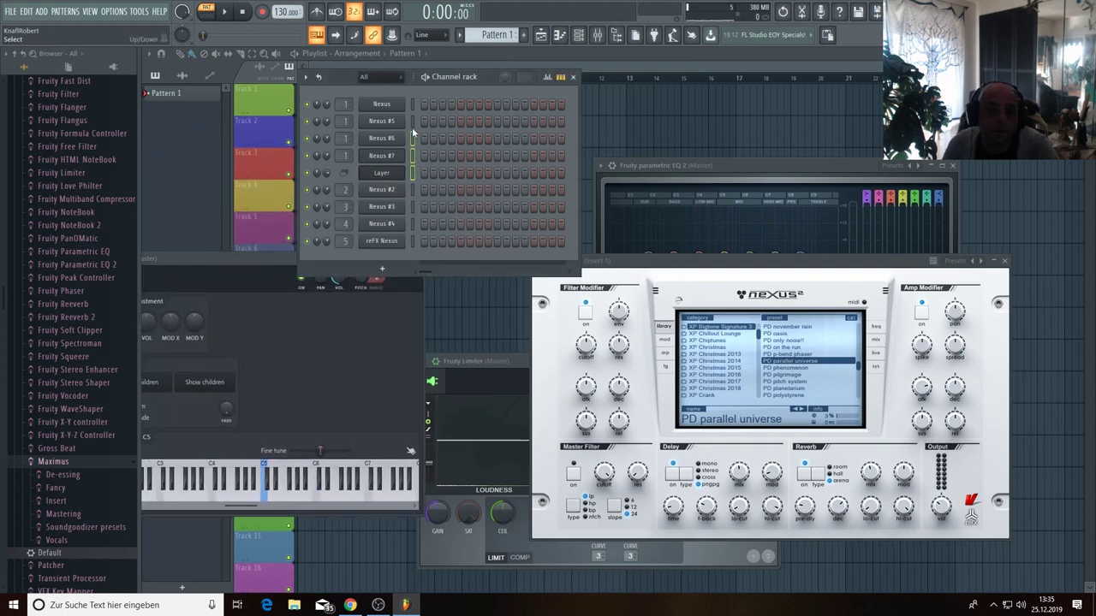
click(191, 363)
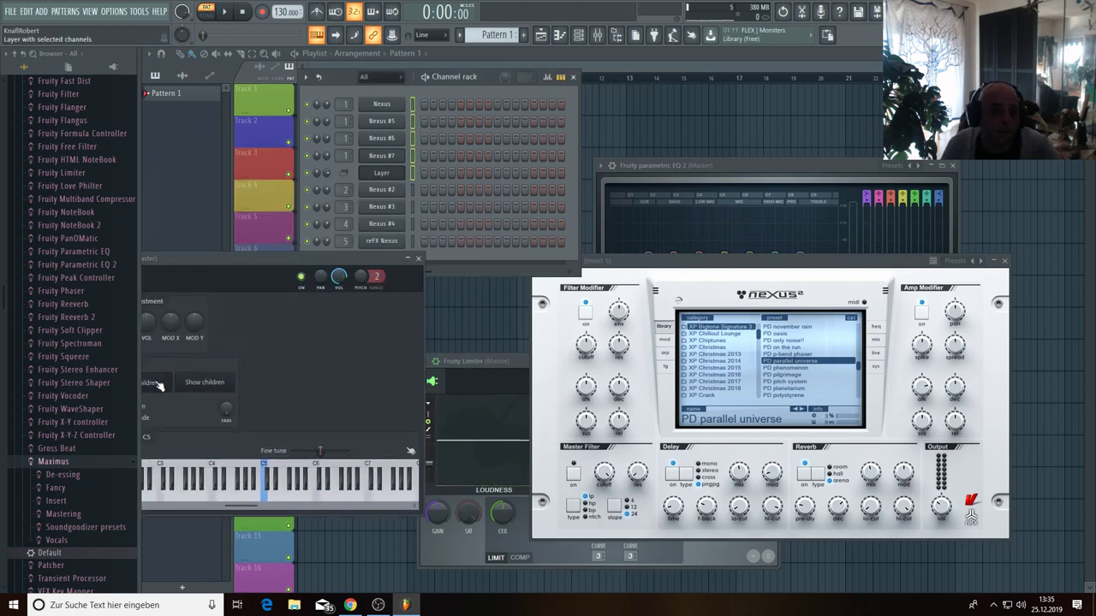
drag(239, 255, 488, 256)
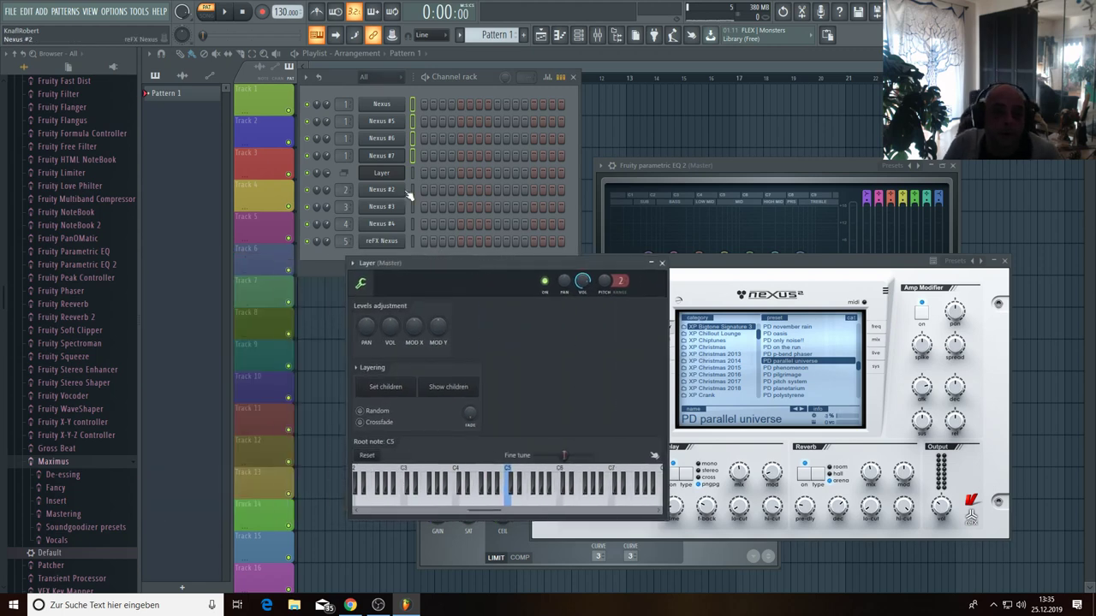
click(396, 173)
click(396, 173)
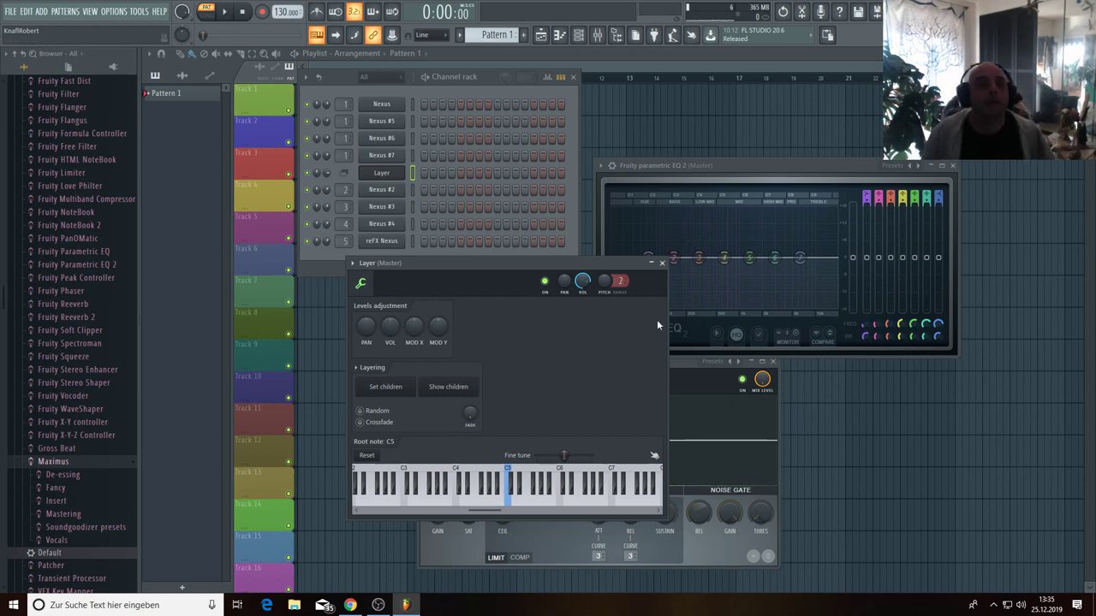
Close all open windows, set the tempo to 90, and record a live pad performance into Pattern 1 in song mode
key(F12)
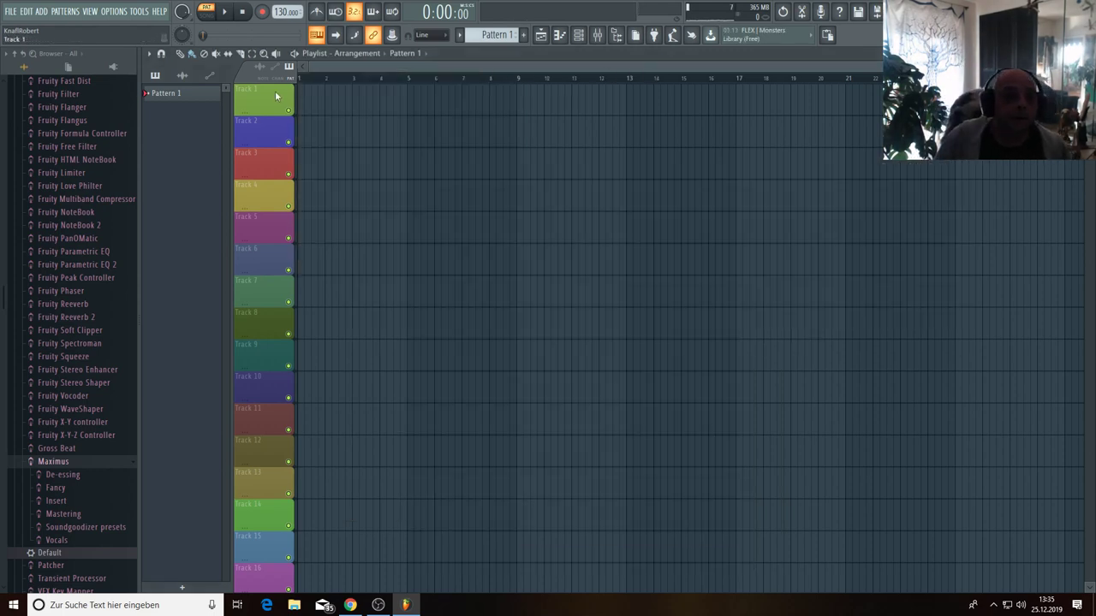
scroll(286, 12, down, 1)
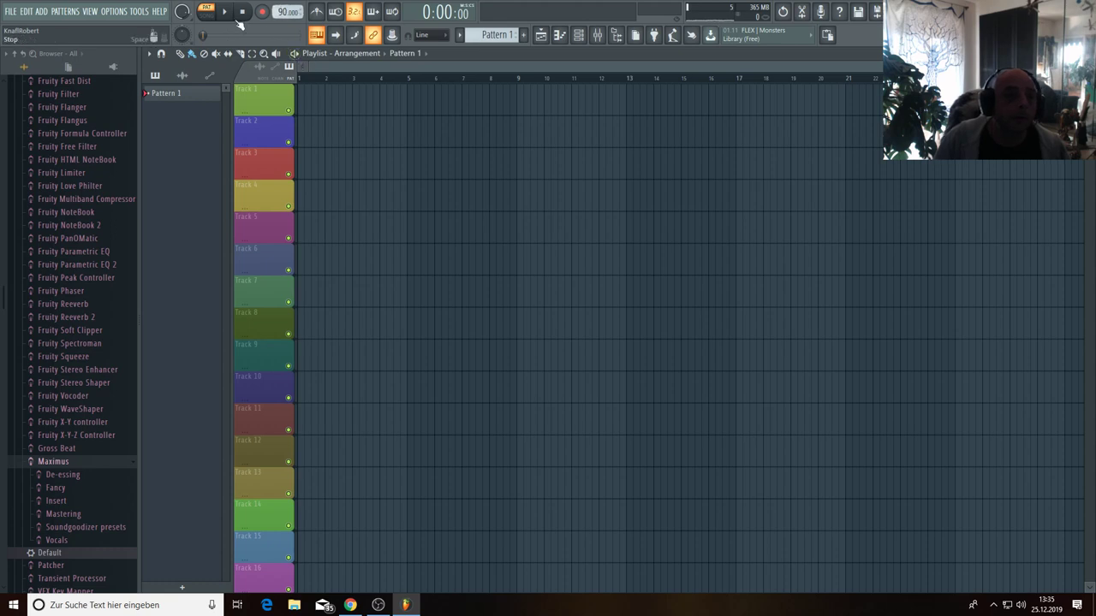
click(206, 14)
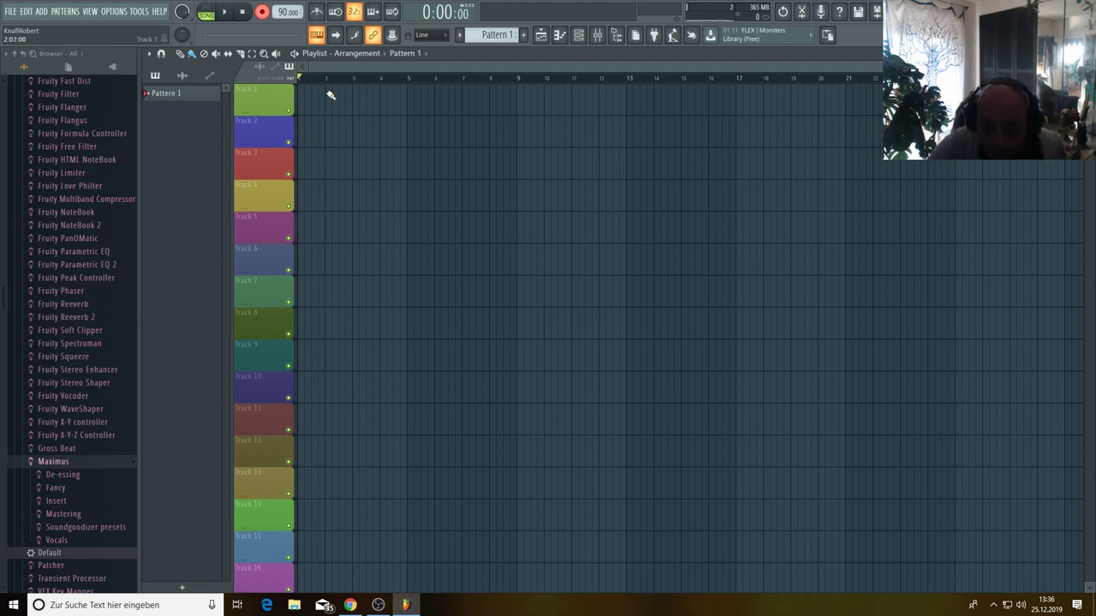
key(space)
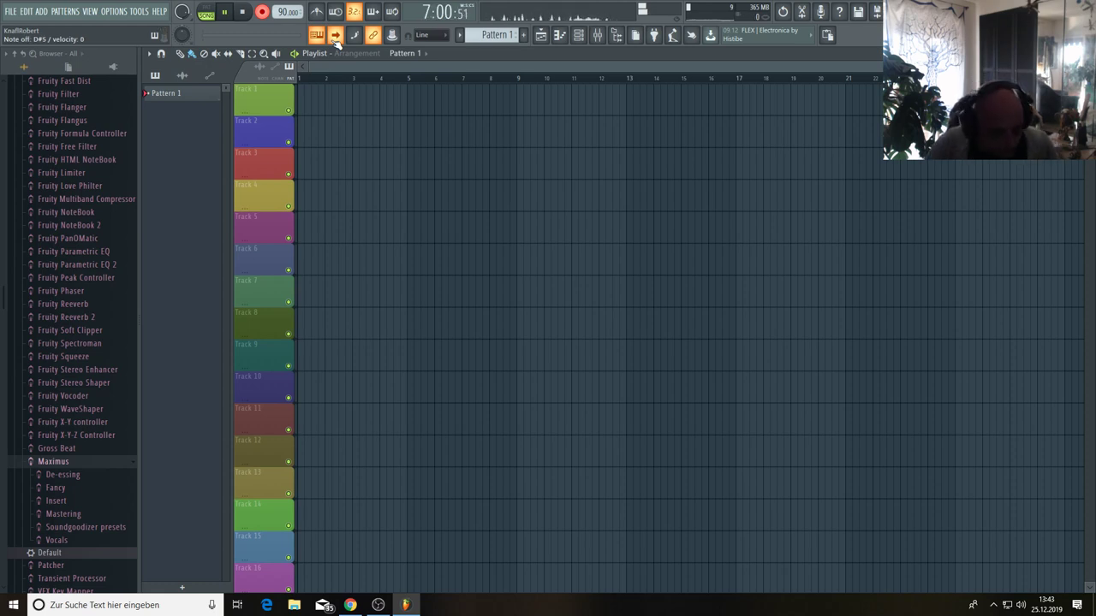
key(space)
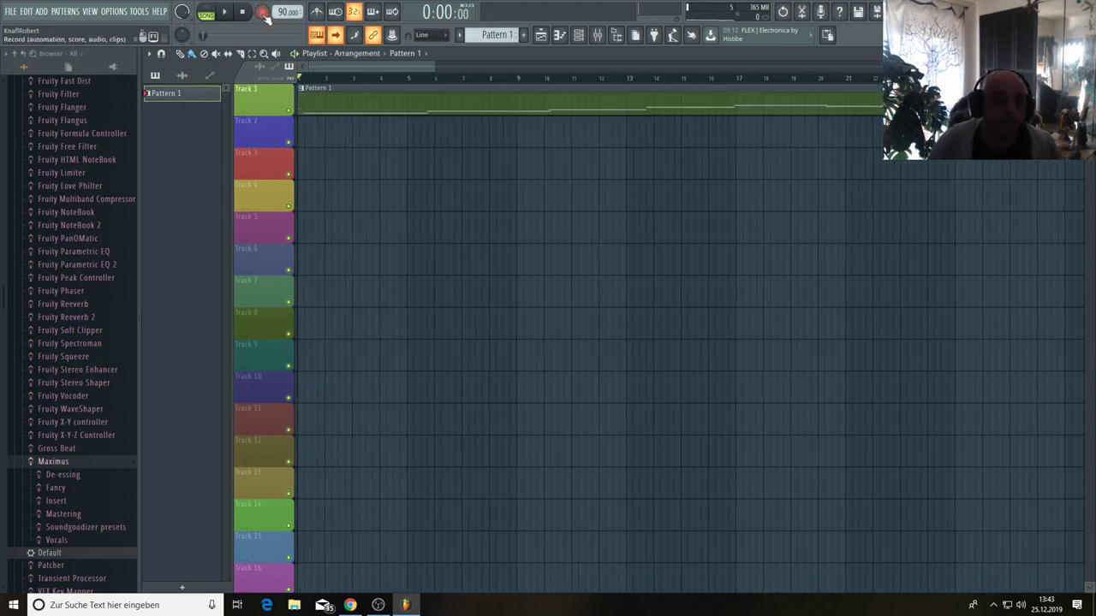
Fit the whole recorded clip in the playlist with taller tracks, and set the project's genre to Ambient and title to "?"
drag(435, 66, 881, 66)
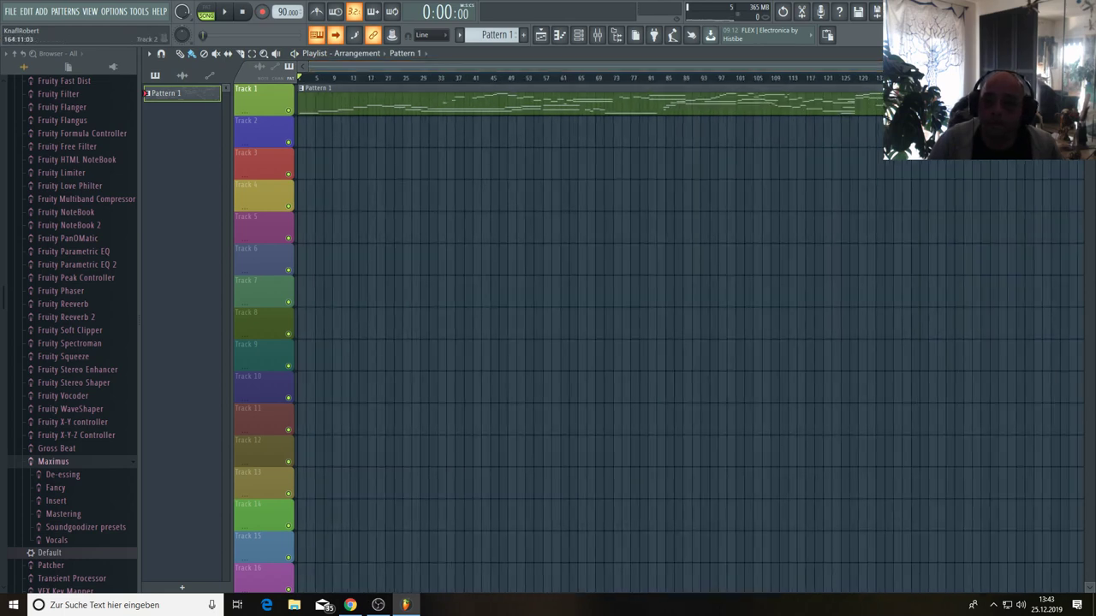
scroll(685, 342, up, 5)
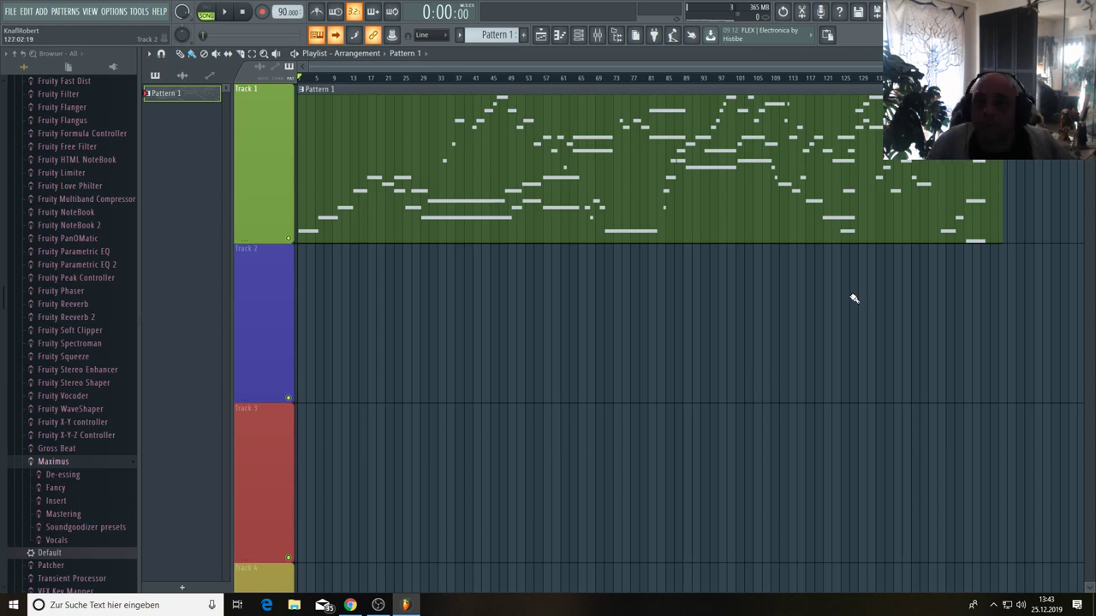
key(F11)
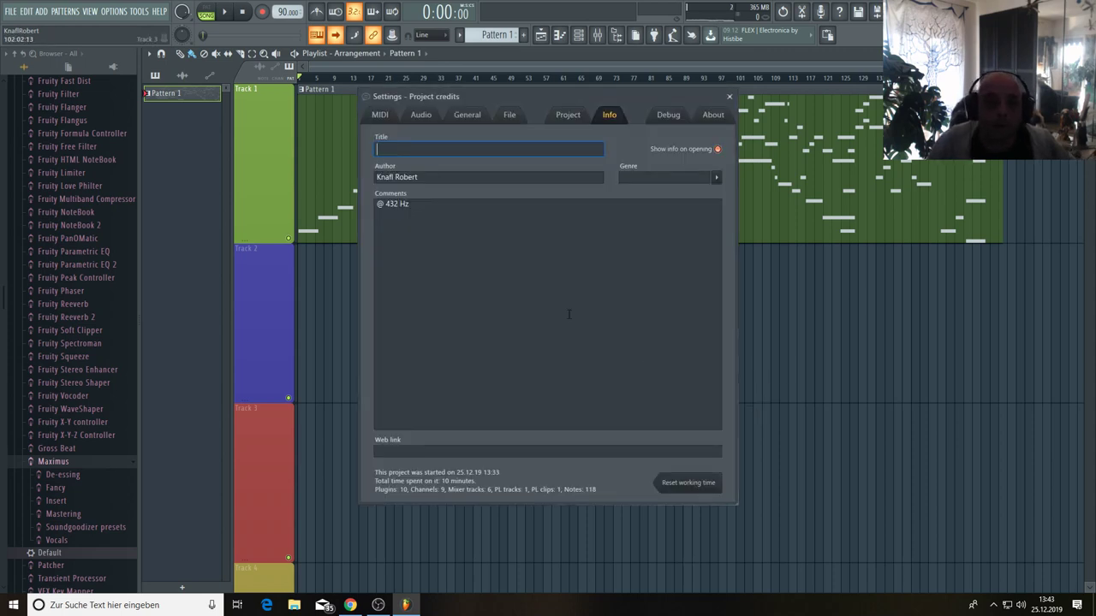
click(718, 179)
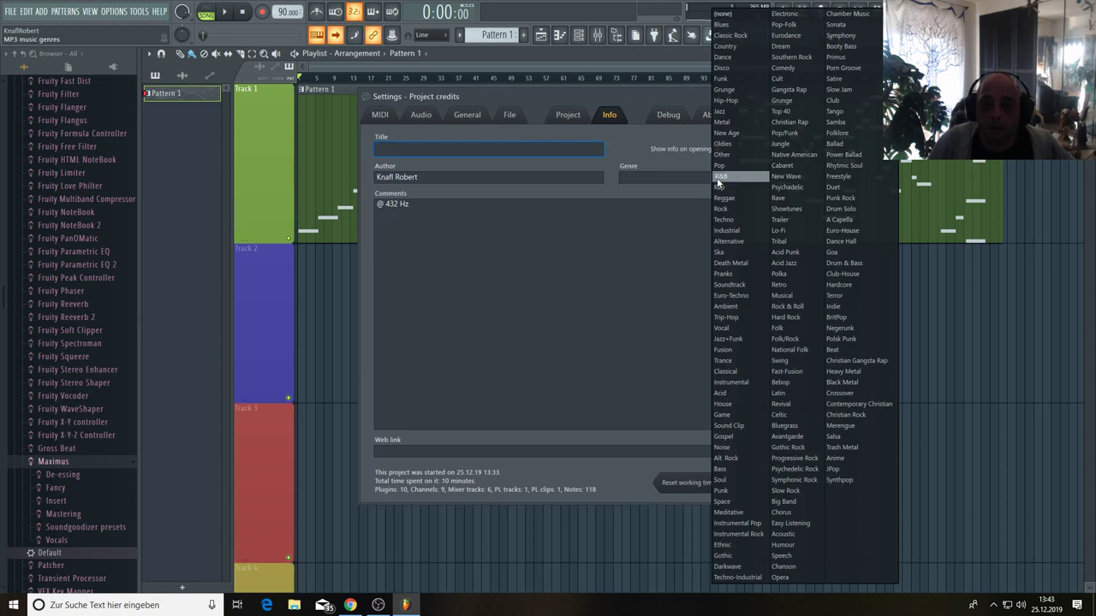
click(738, 306)
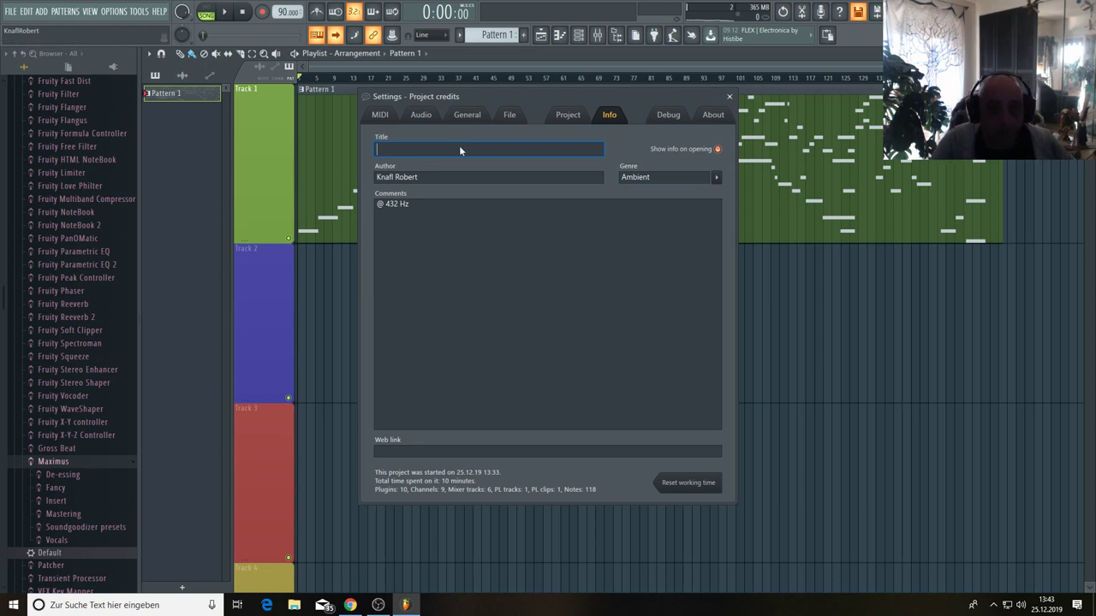
text(?)
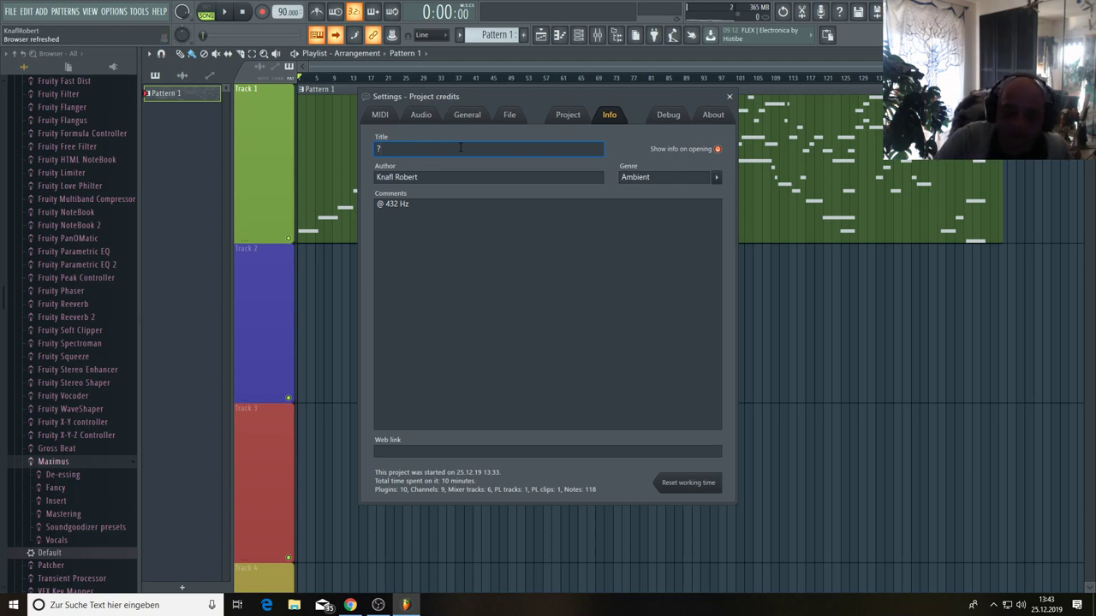
Play the song and load Fruity Stereo Enhancer with the For strings preset in the first effect slot of mixer Insert 1
key(space)
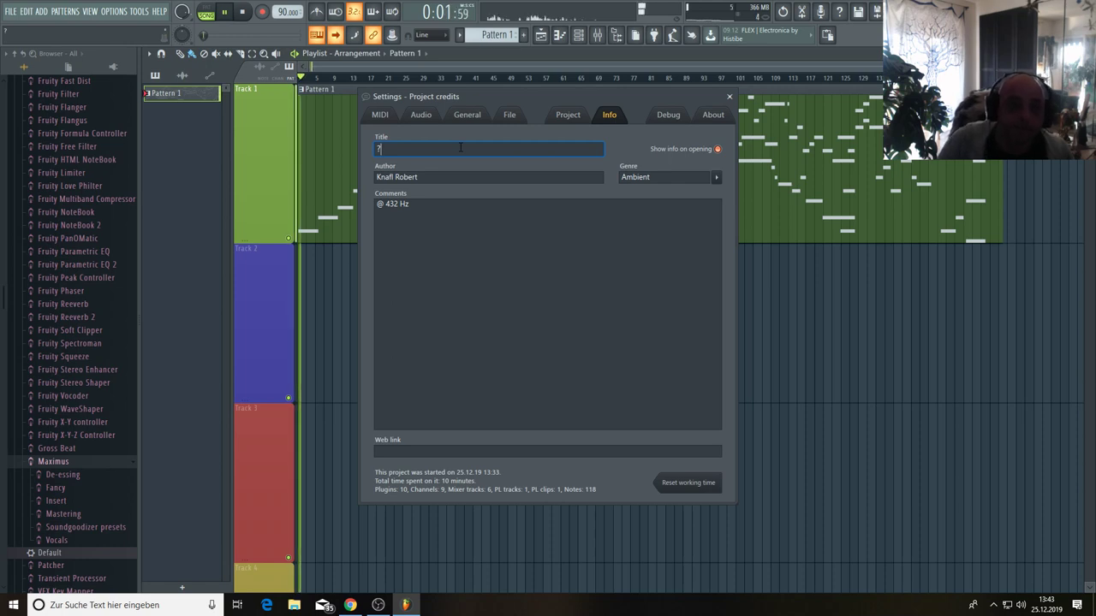
drag(490, 96, 518, 181)
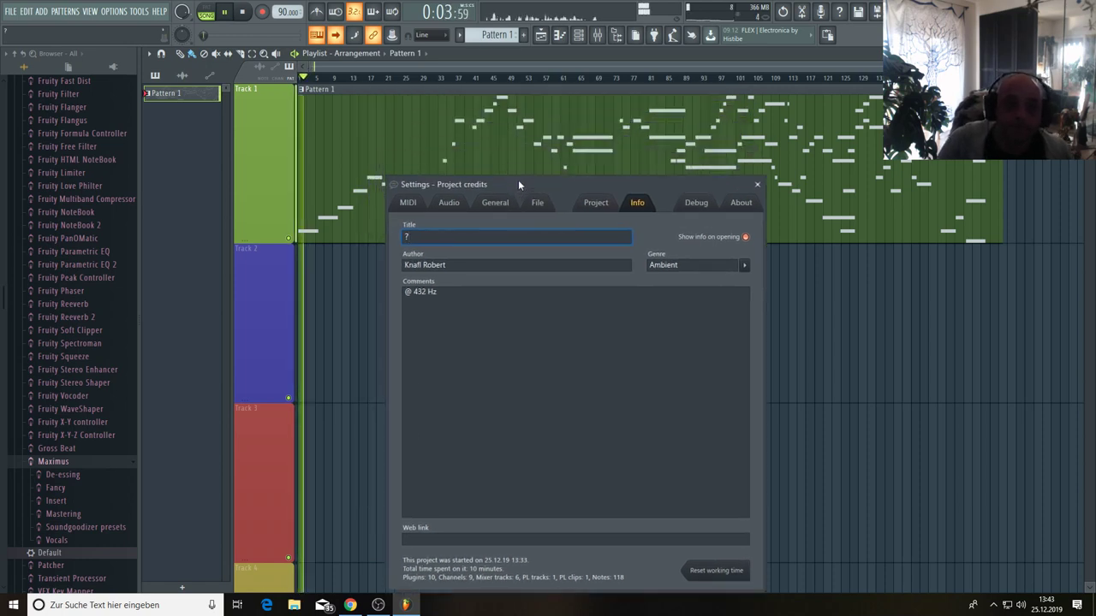
click(598, 34)
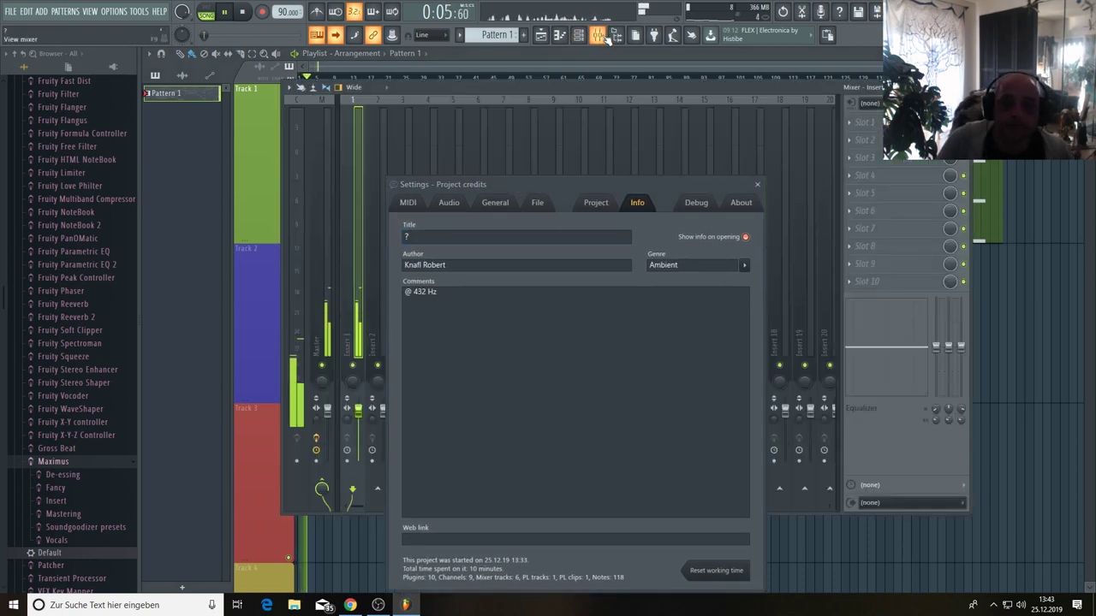
click(862, 123)
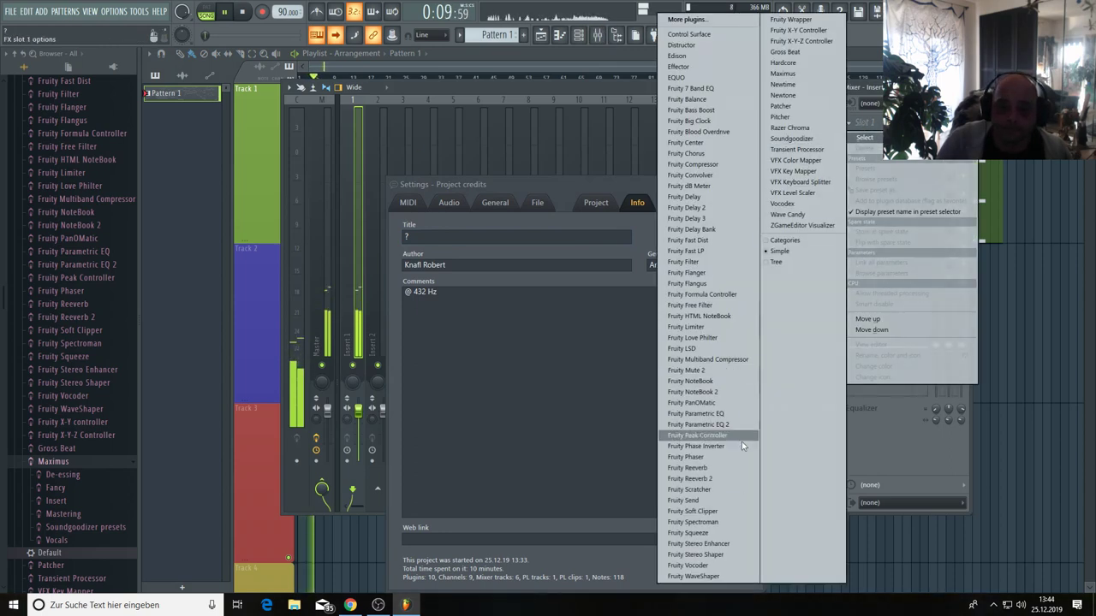
click(723, 545)
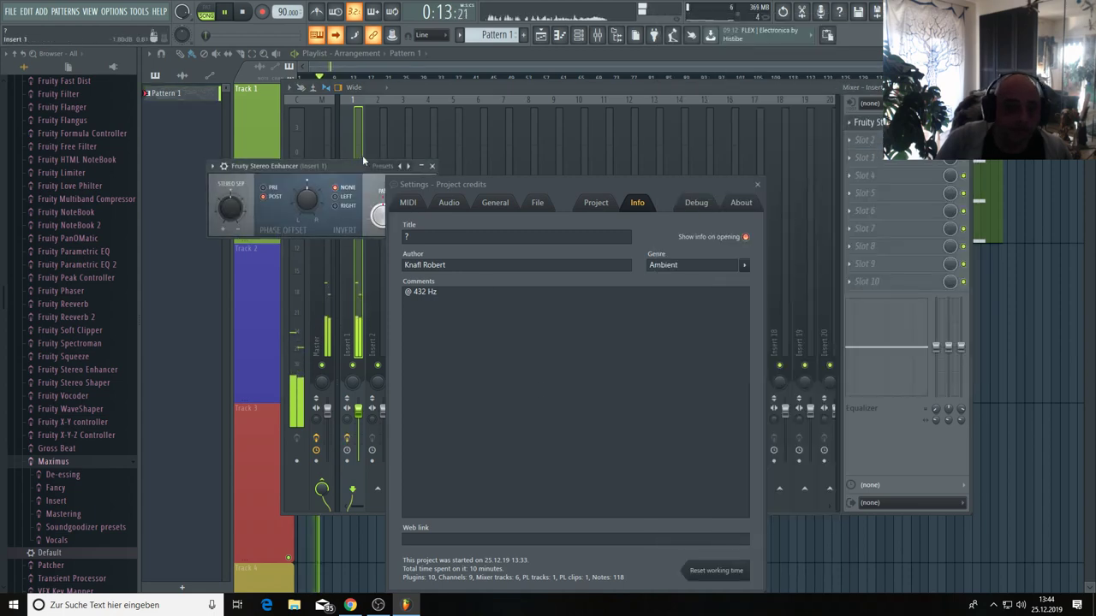
click(397, 167)
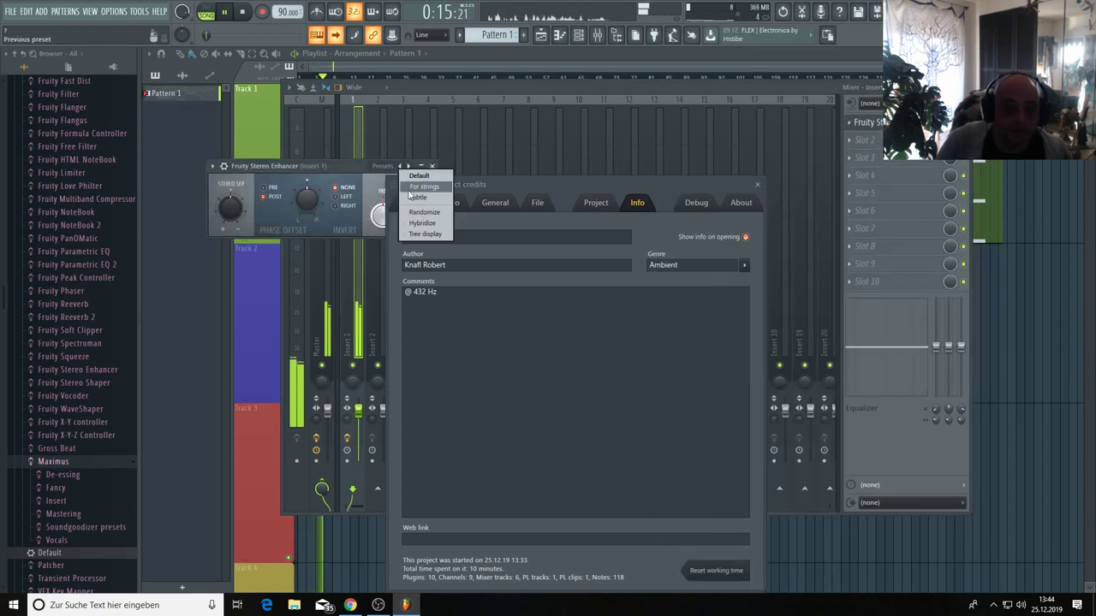
click(412, 187)
drag(340, 167, 660, 105)
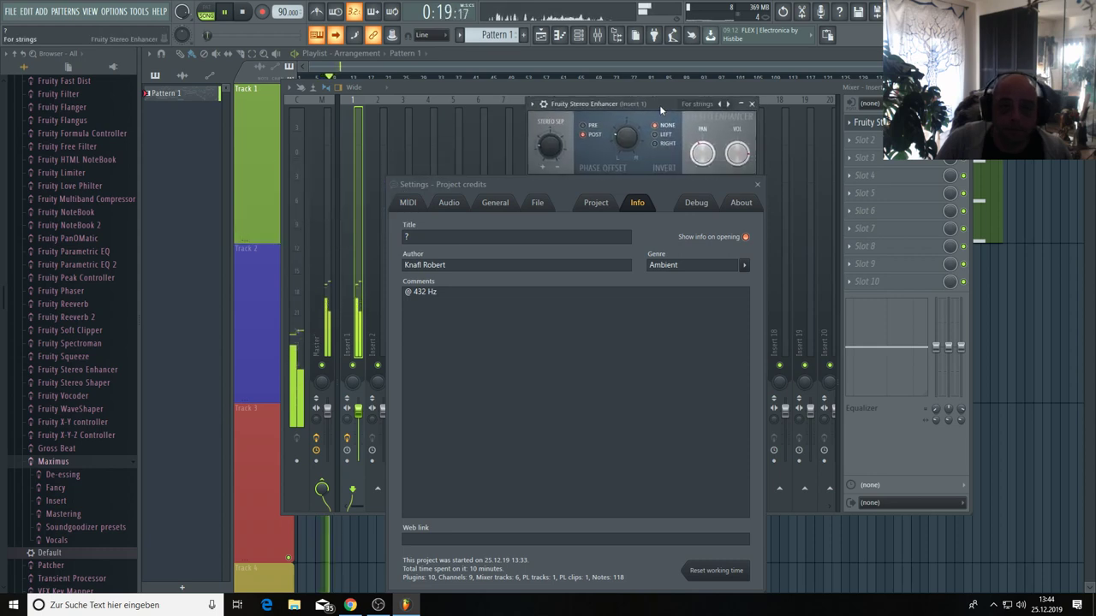
Load Maximus with the Clear master preset in Insert 1's second effect slot and close the project settings window
click(850, 143)
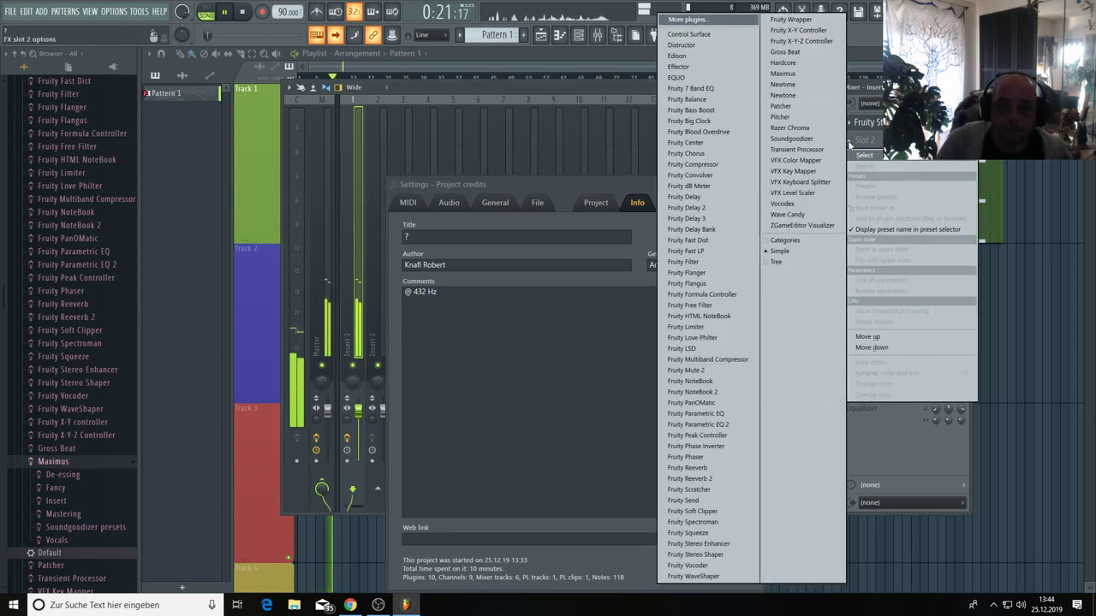
click(801, 74)
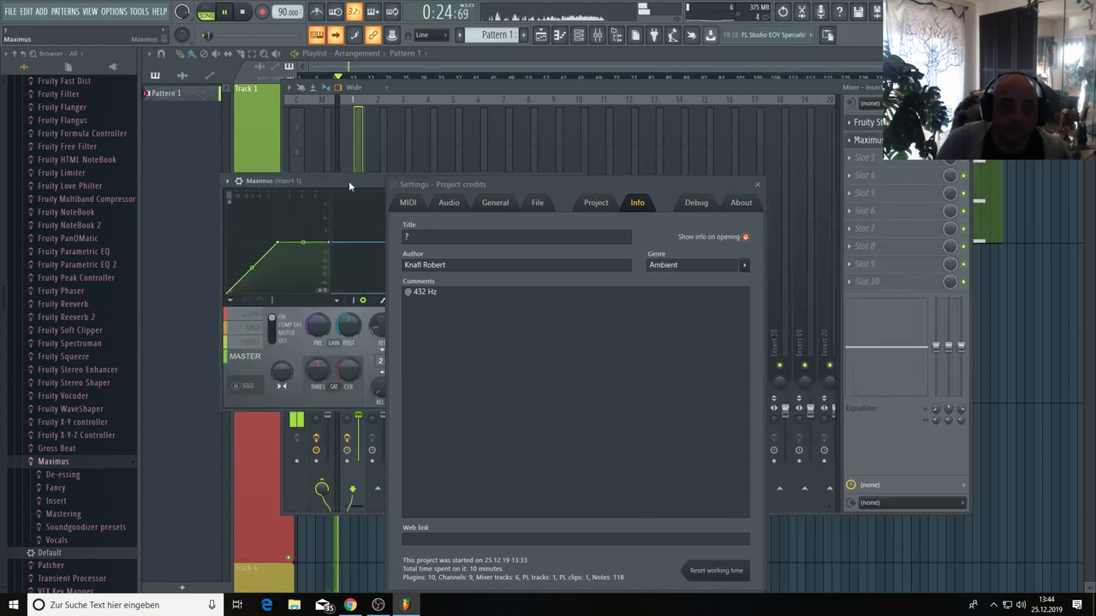
drag(348, 181, 801, 101)
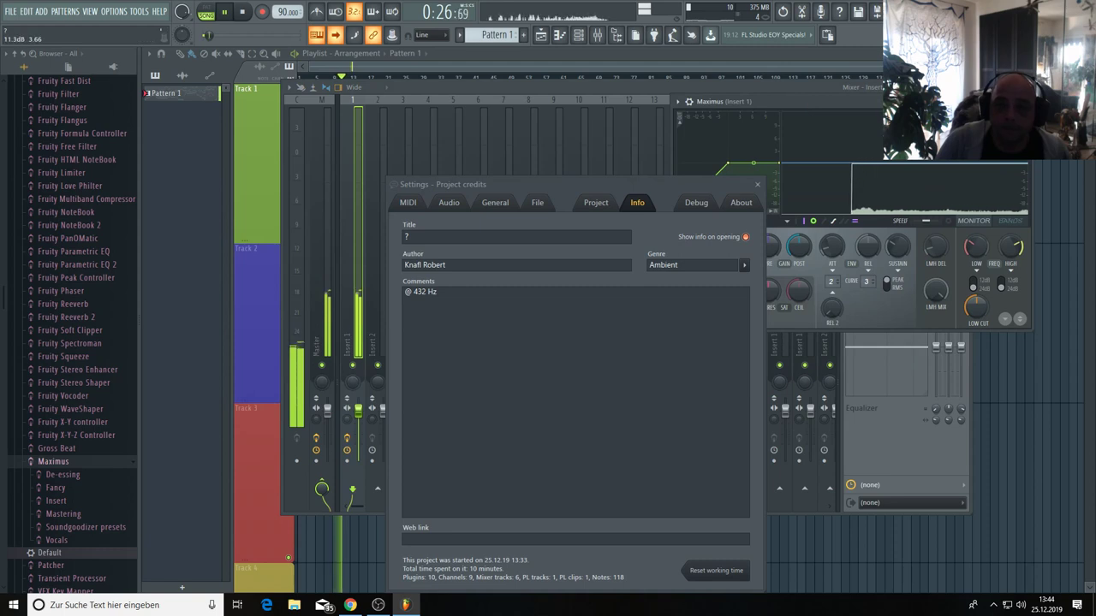
right_click(1010, 101)
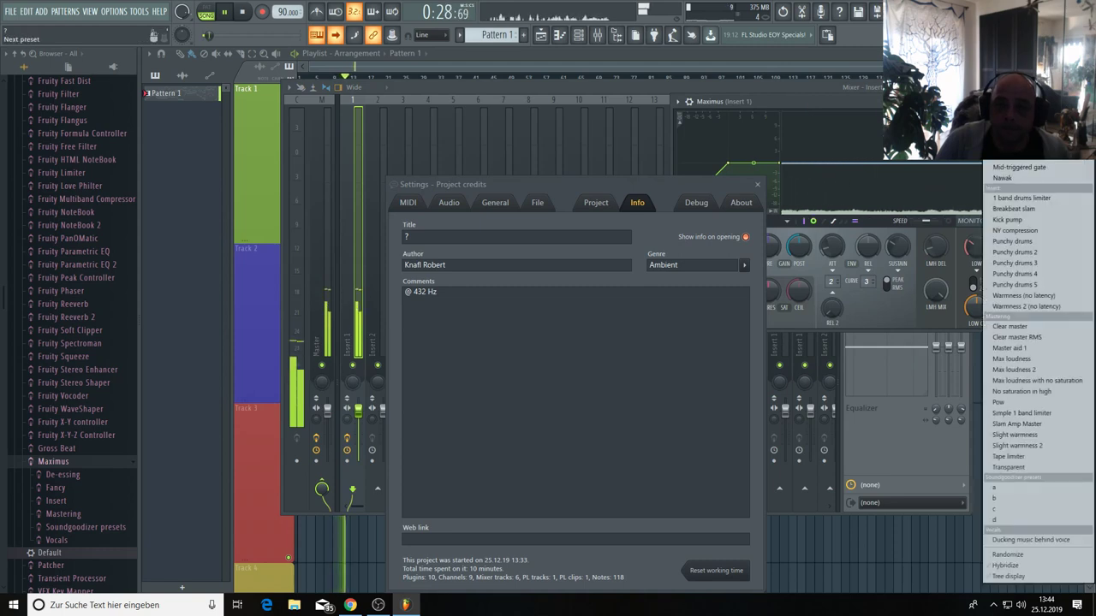
click(1011, 326)
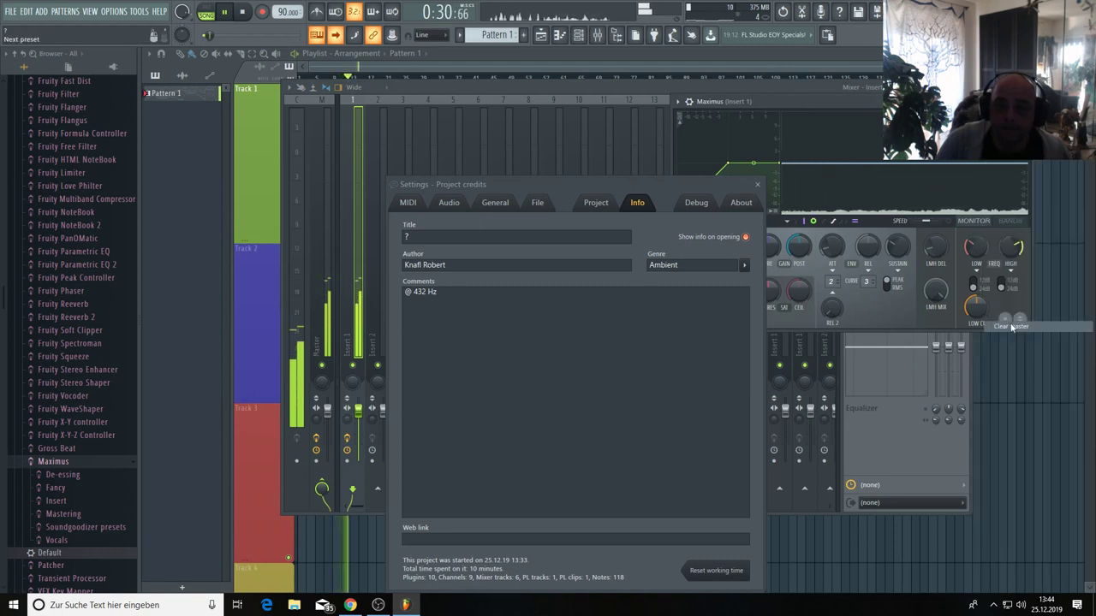
drag(837, 103, 880, 113)
click(757, 184)
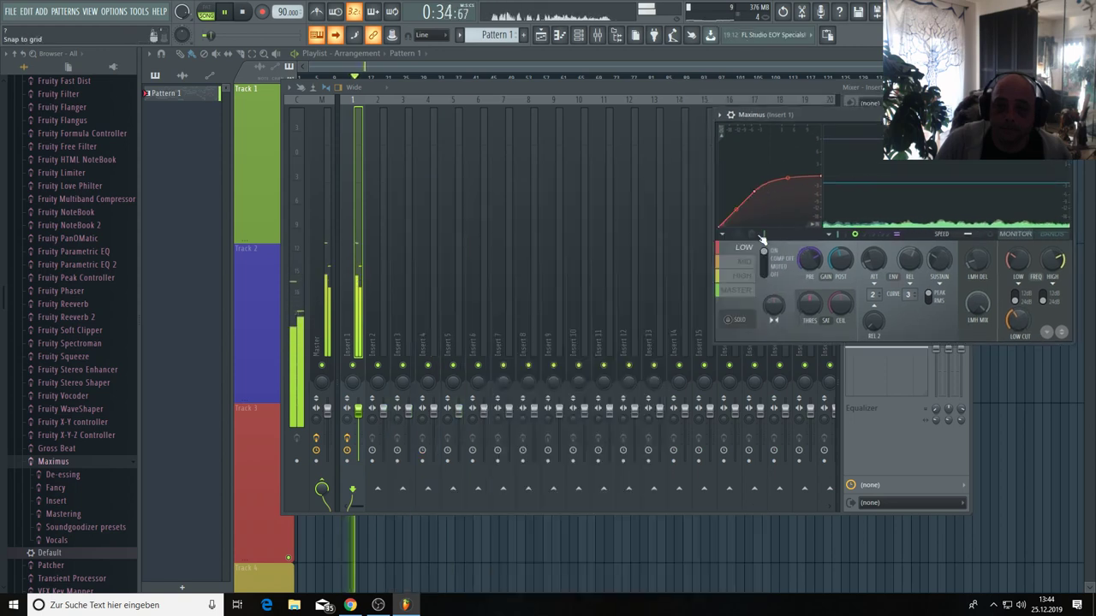
Select the master band in Maximus, set its mode to on and adjust its release time
click(750, 292)
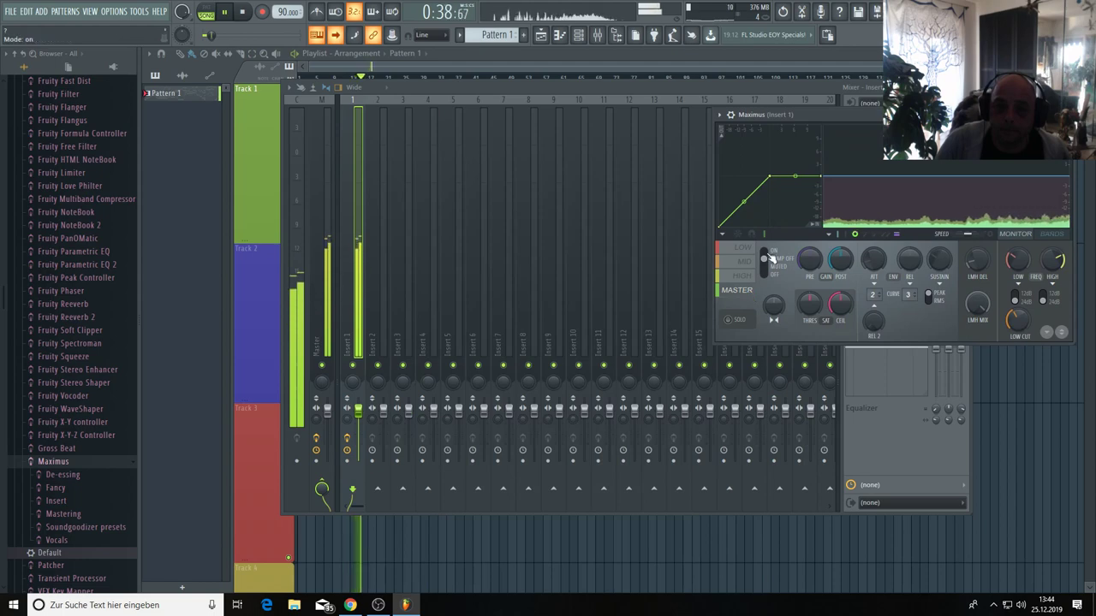
click(766, 255)
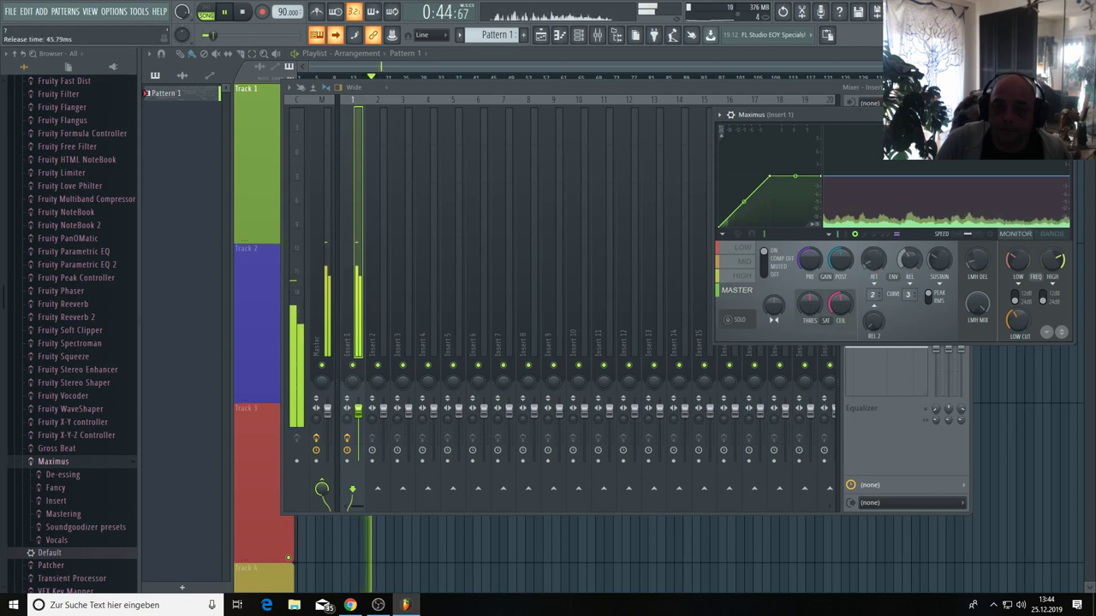
drag(909, 259, 910, 274)
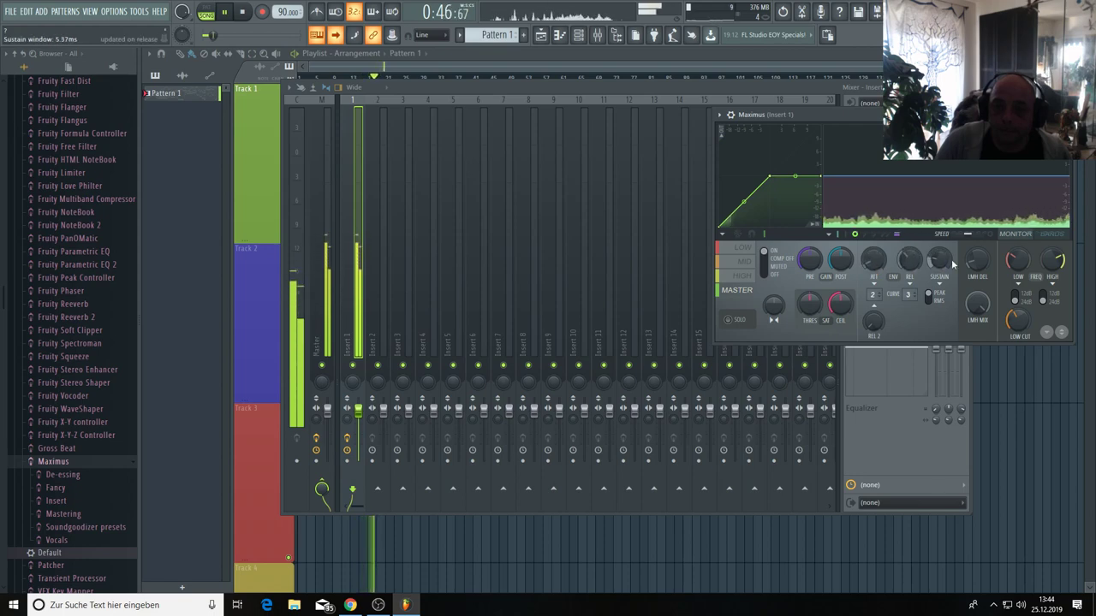
Compare the bands and monitor displays in Maximus and show all gain envelopes during playback
click(989, 235)
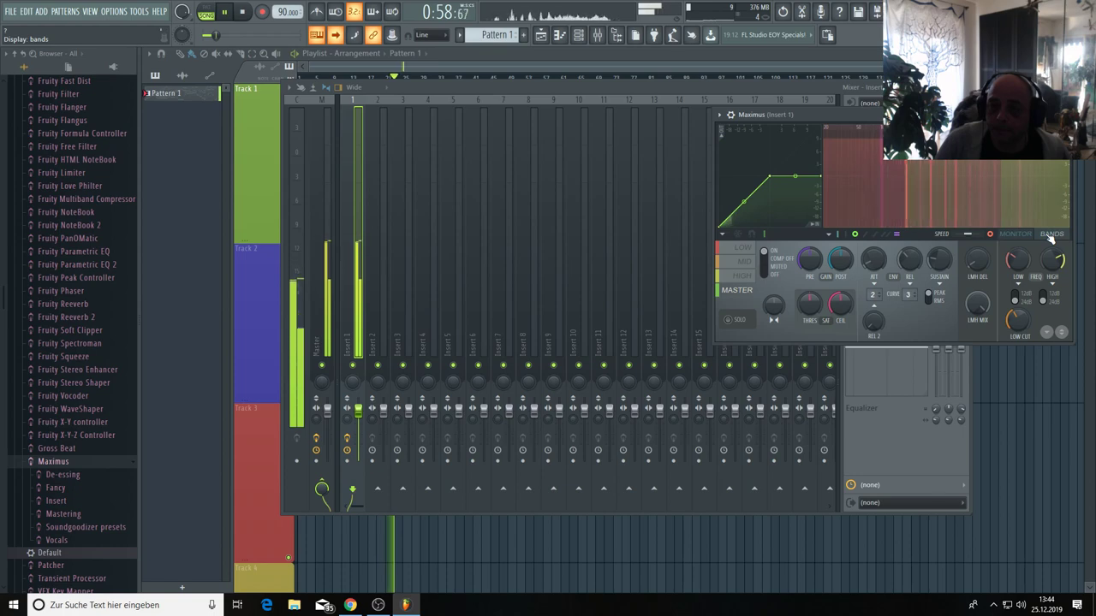
click(997, 237)
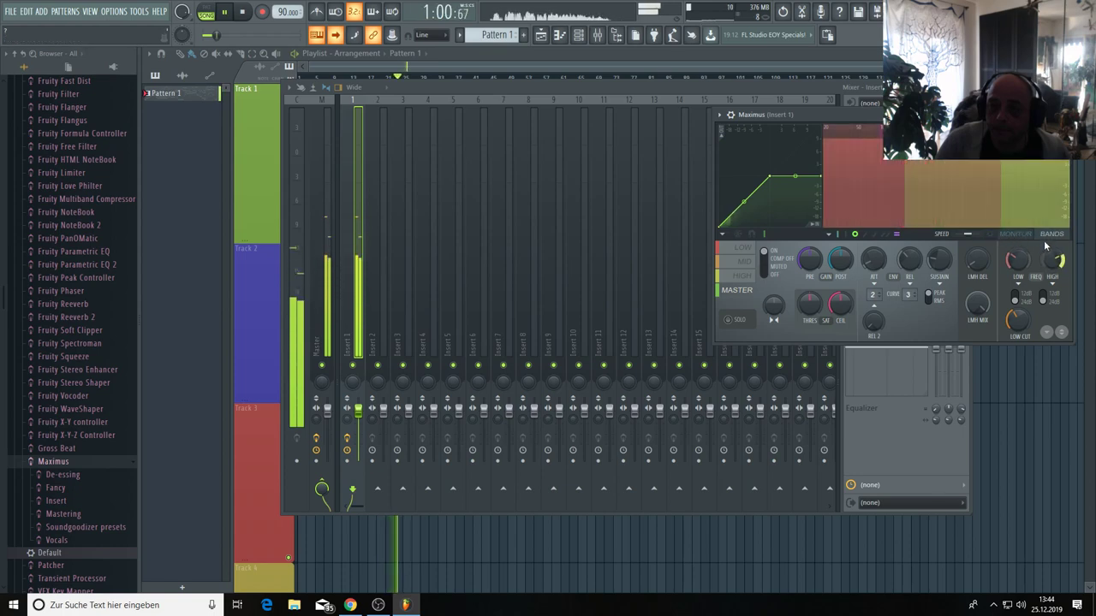
click(1017, 235)
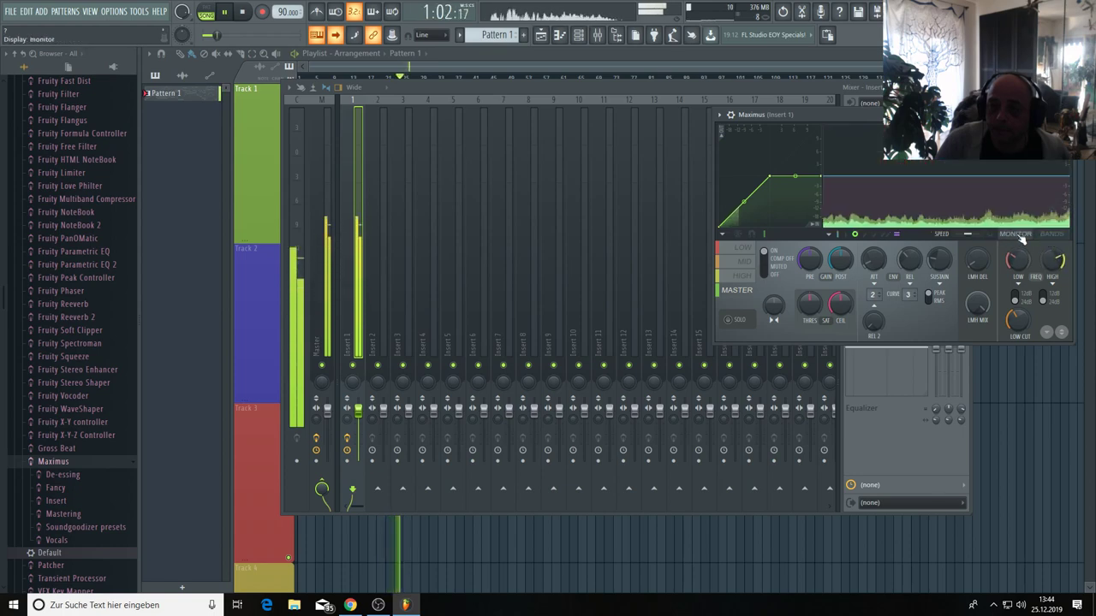
click(889, 235)
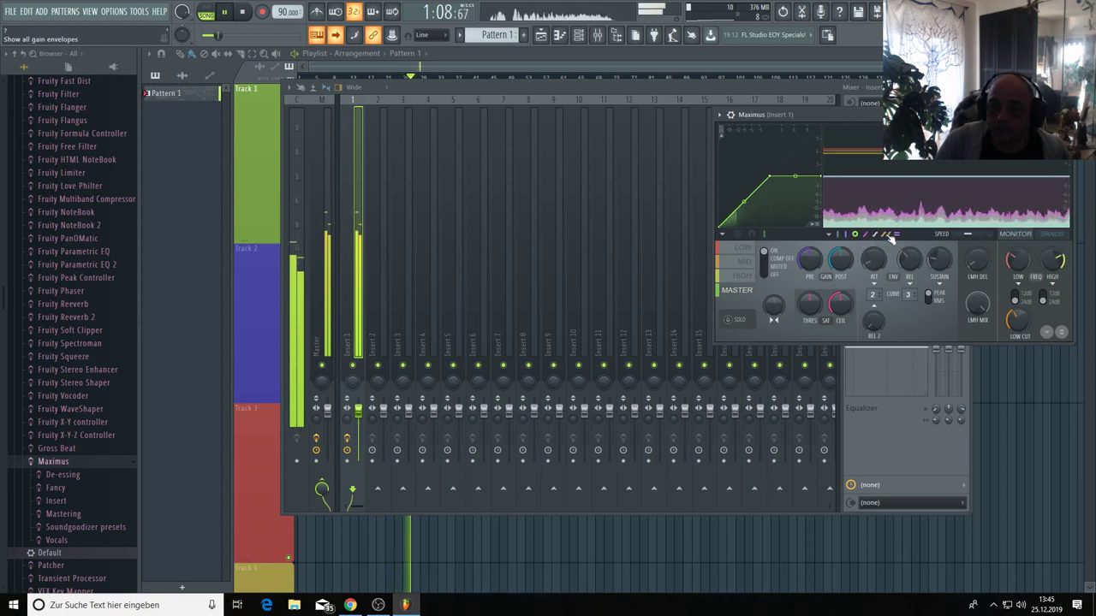
Raise the master band's pre gain in Maximus and load Fruity Limiter in effect slot 10 of mixer Insert 1
drag(808, 268, 809, 257)
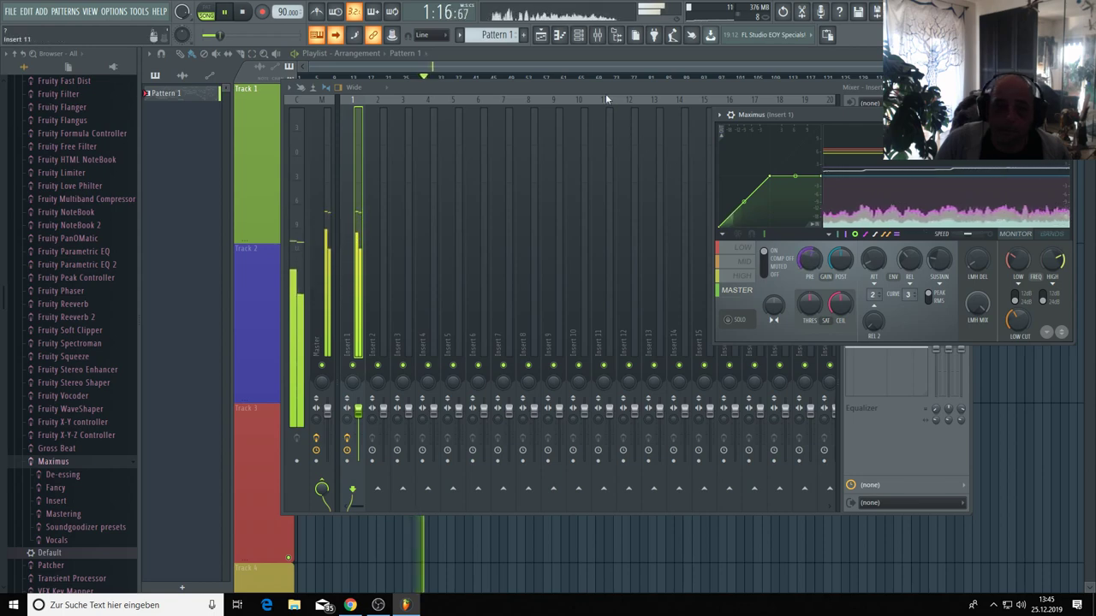
click(597, 38)
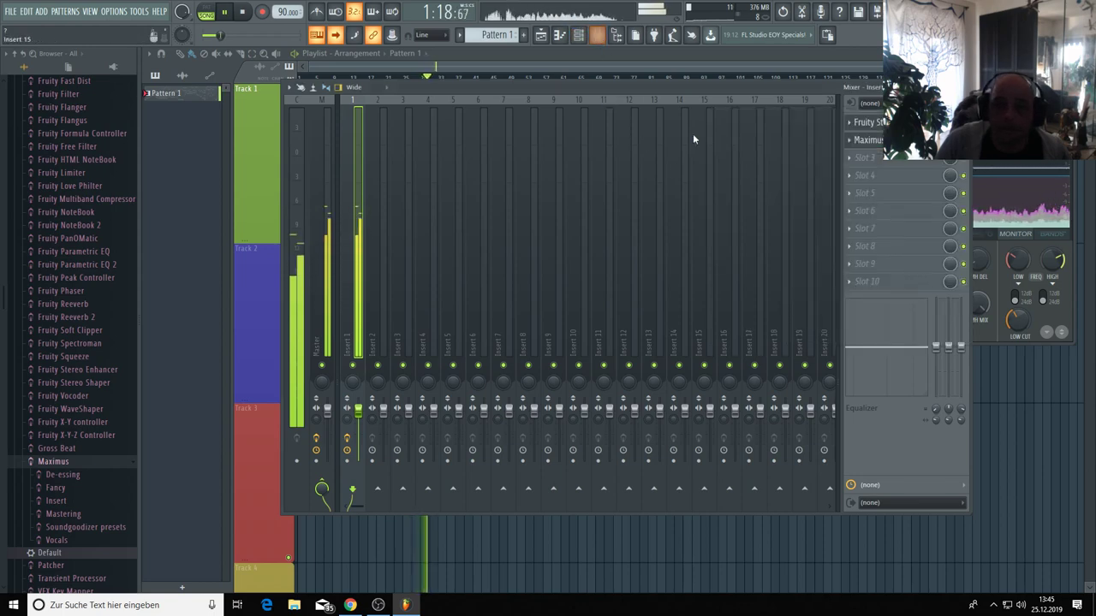
click(856, 287)
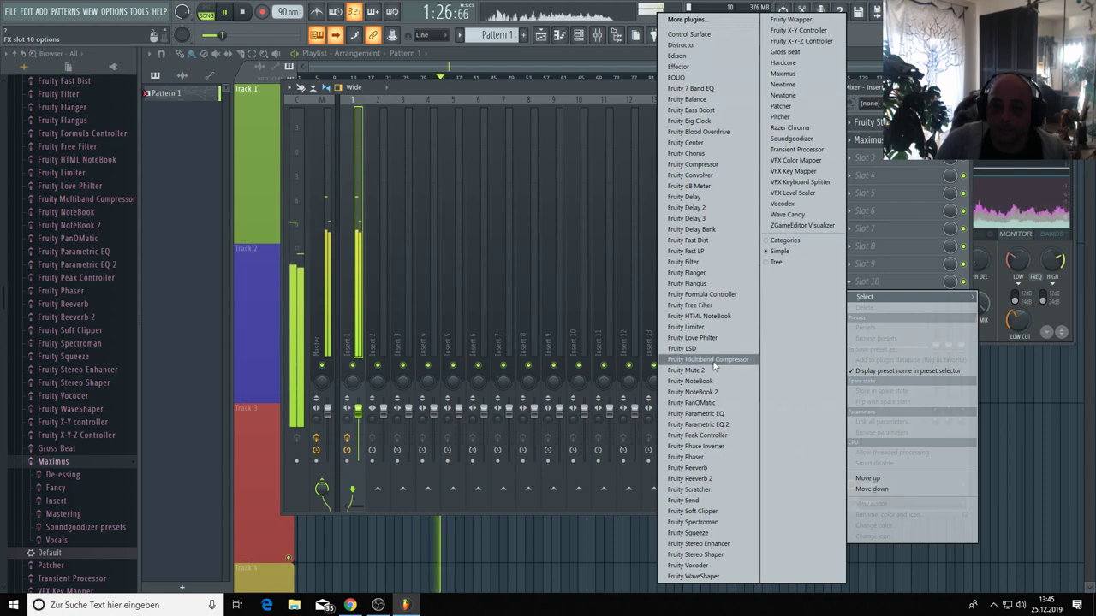
click(702, 326)
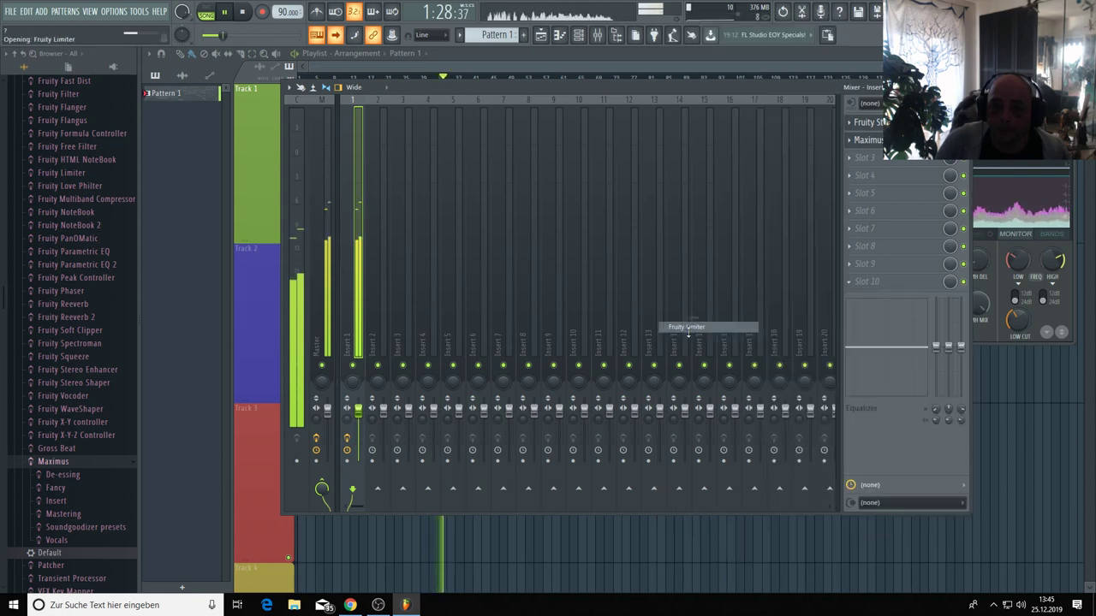
Widen the Fruity Limiter window, slow its display scrolling speed and place it low over the playlist
drag(450, 180, 752, 331)
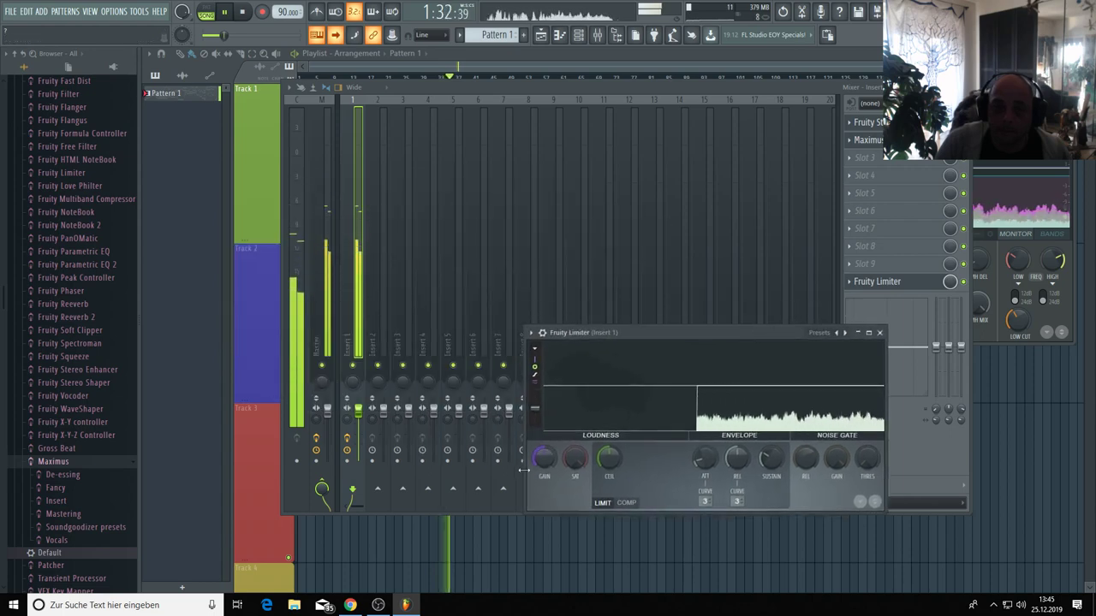
drag(519, 462, 154, 463)
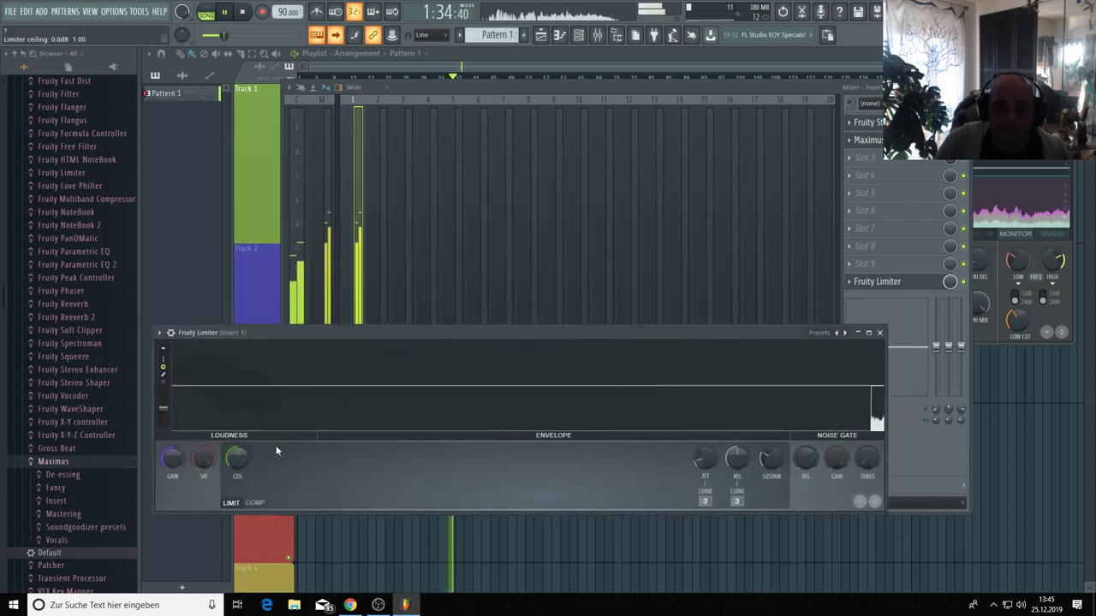
drag(884, 437, 1072, 438)
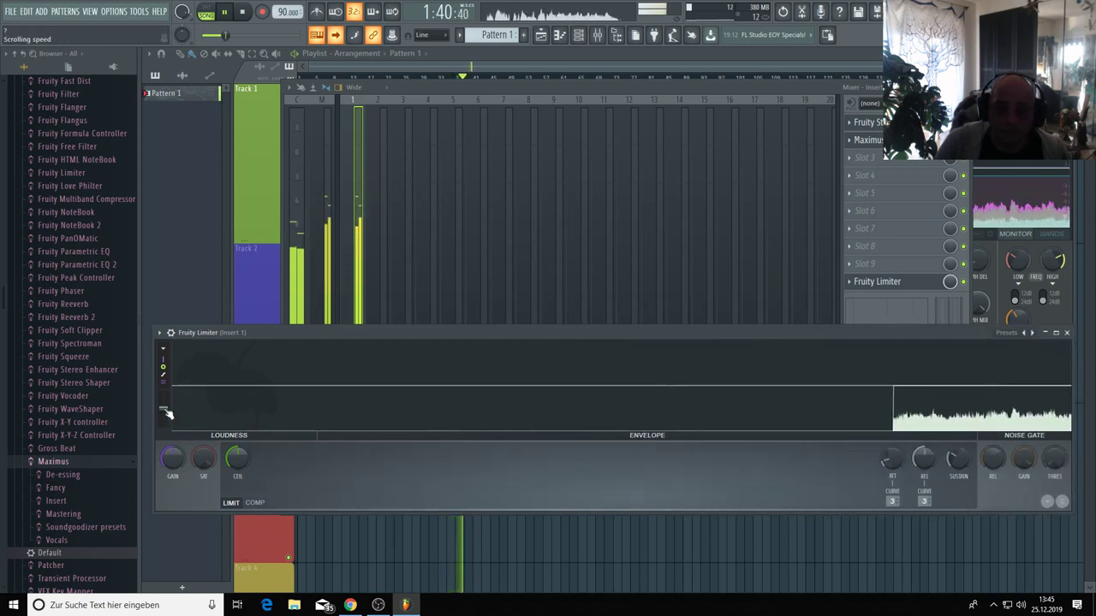
drag(168, 414, 166, 421)
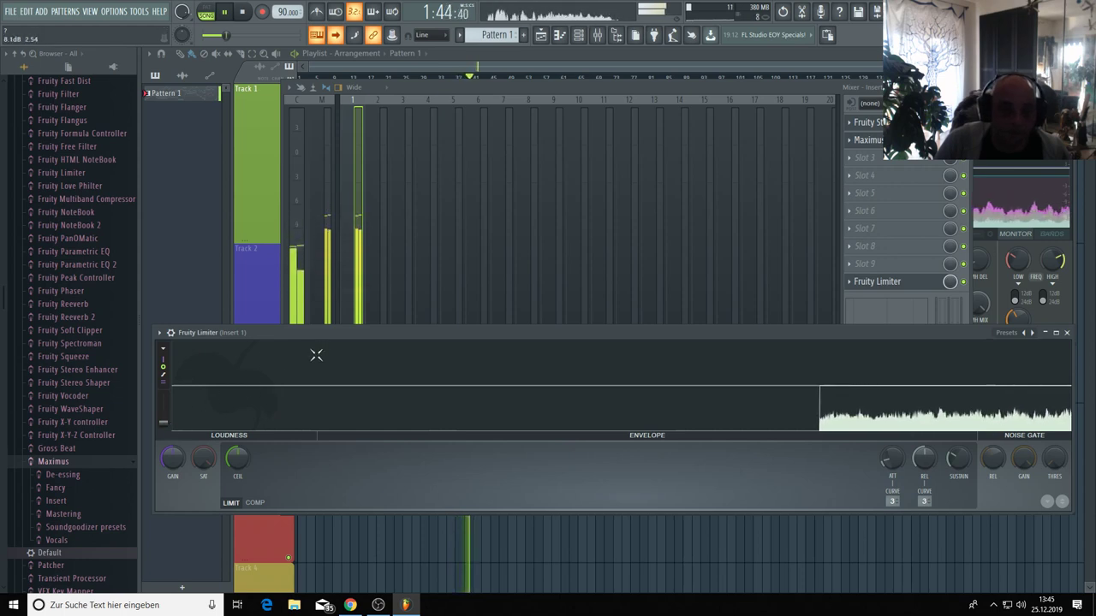
drag(338, 335, 330, 409)
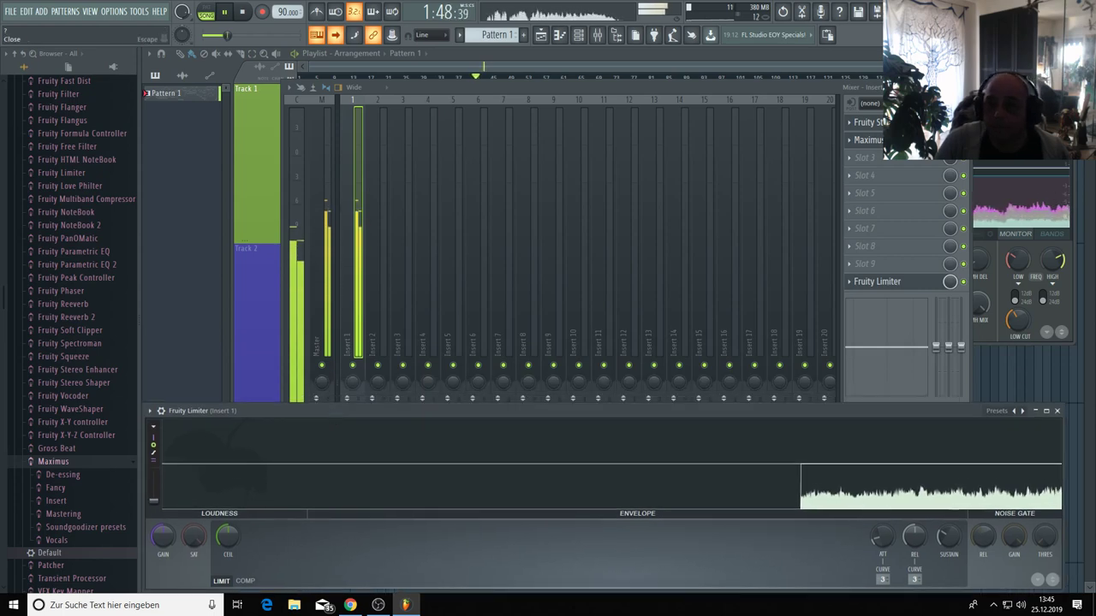
Hide the mixer and close the Maximus and Fruity Stereo Enhancer windows, keeping Fruity Limiter open over the playlist
key(F9)
drag(960, 118, 765, 202)
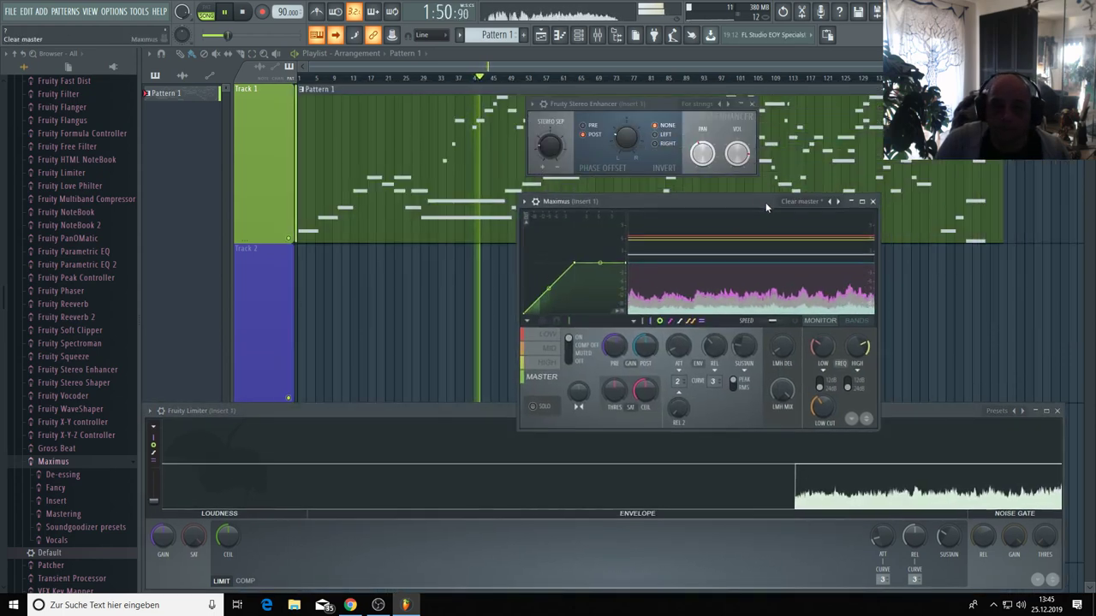
click(872, 202)
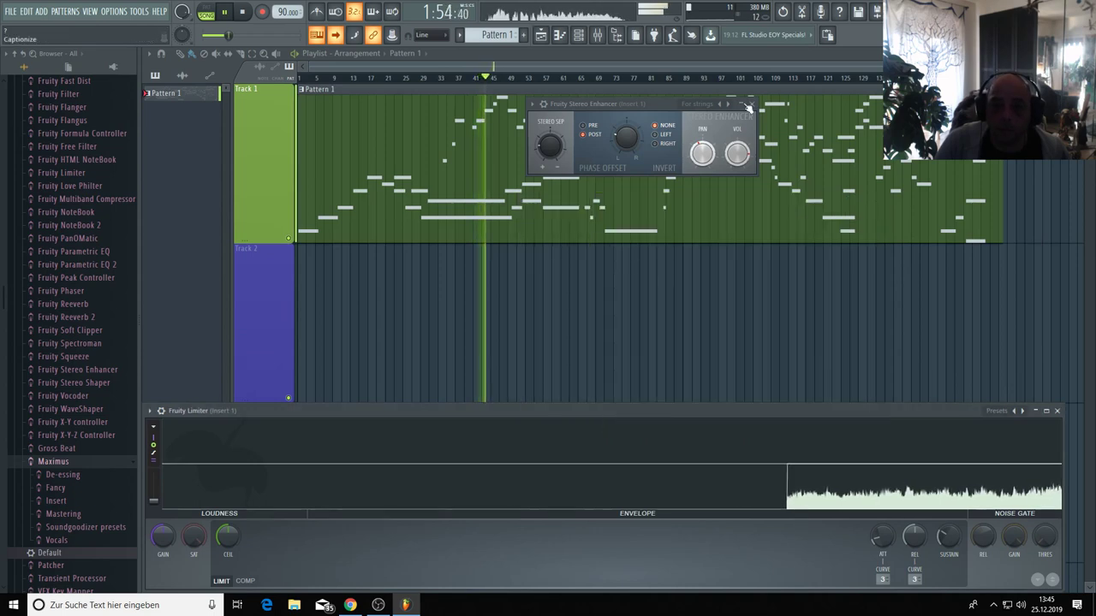
click(752, 103)
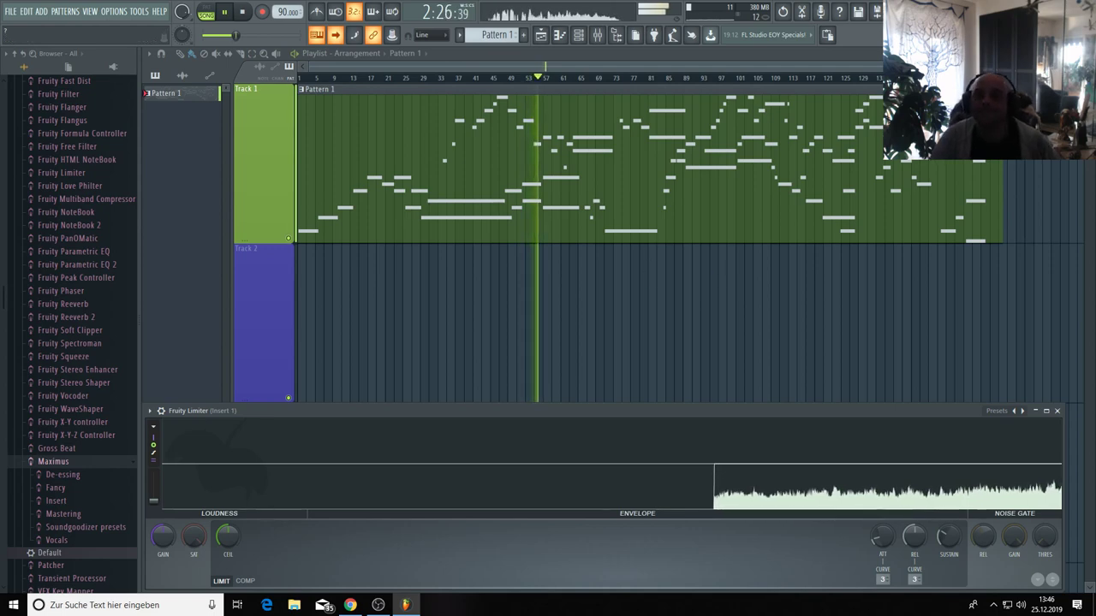
Set the project title to "Living Peace" in the project info and copy the title text
key(F11)
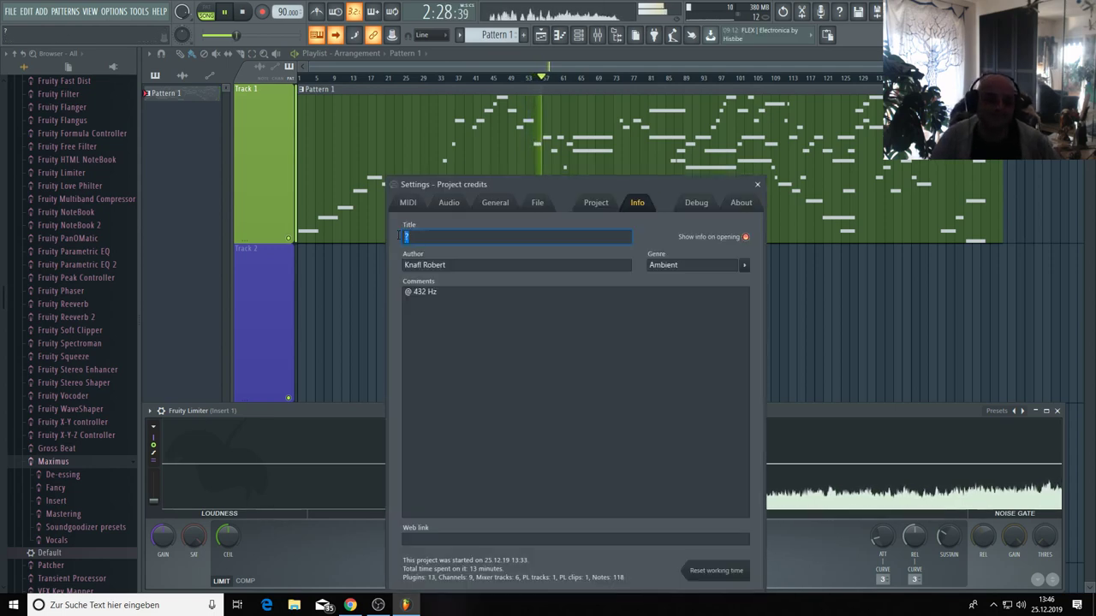
text(Li)
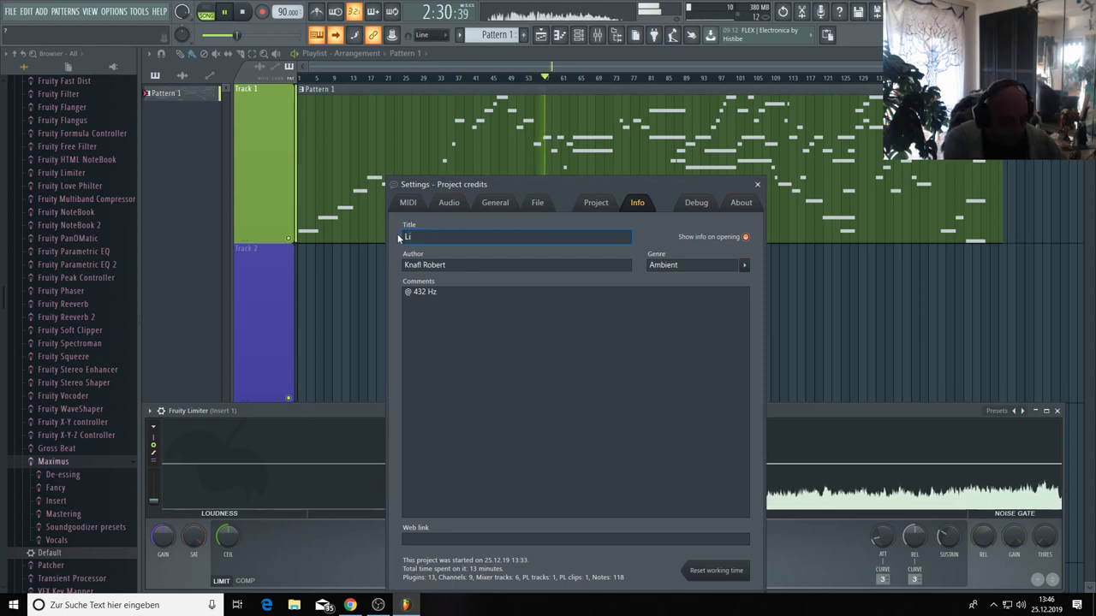
text(ving )
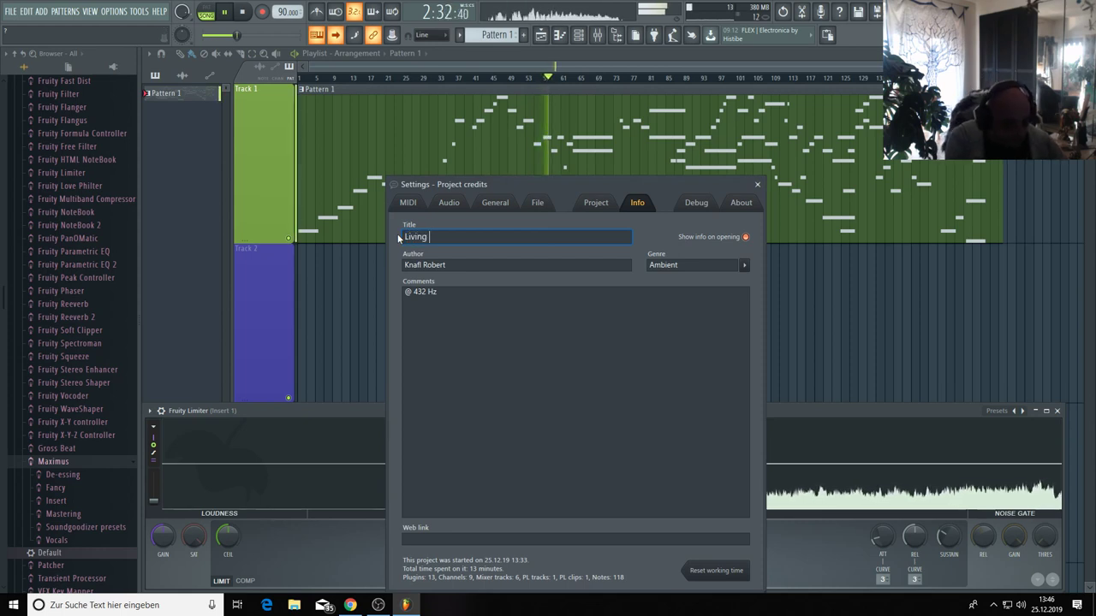
text(Pe)
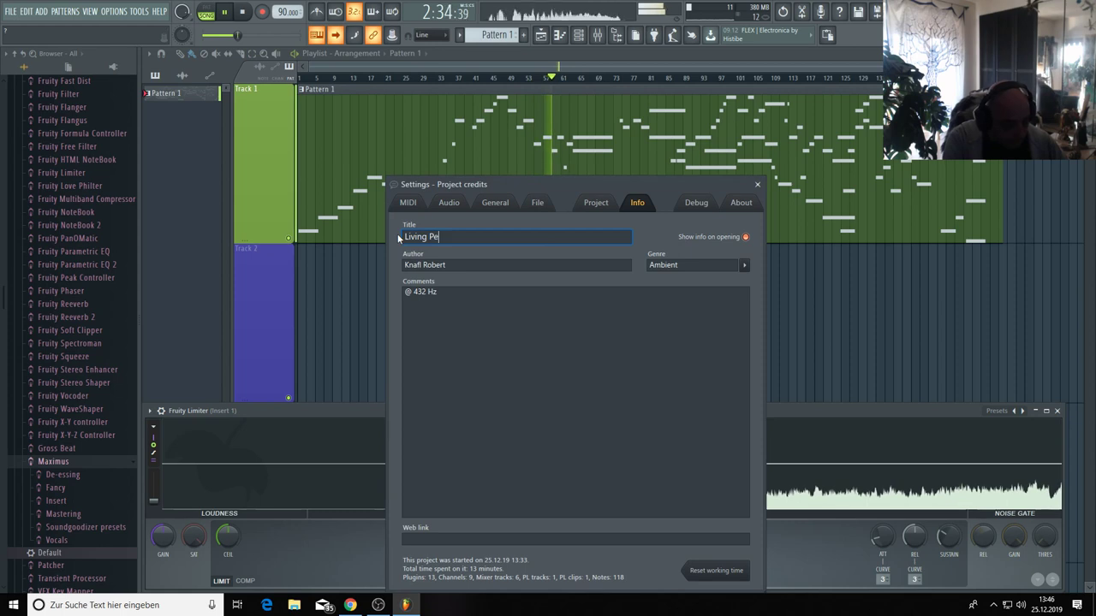
text(ace)
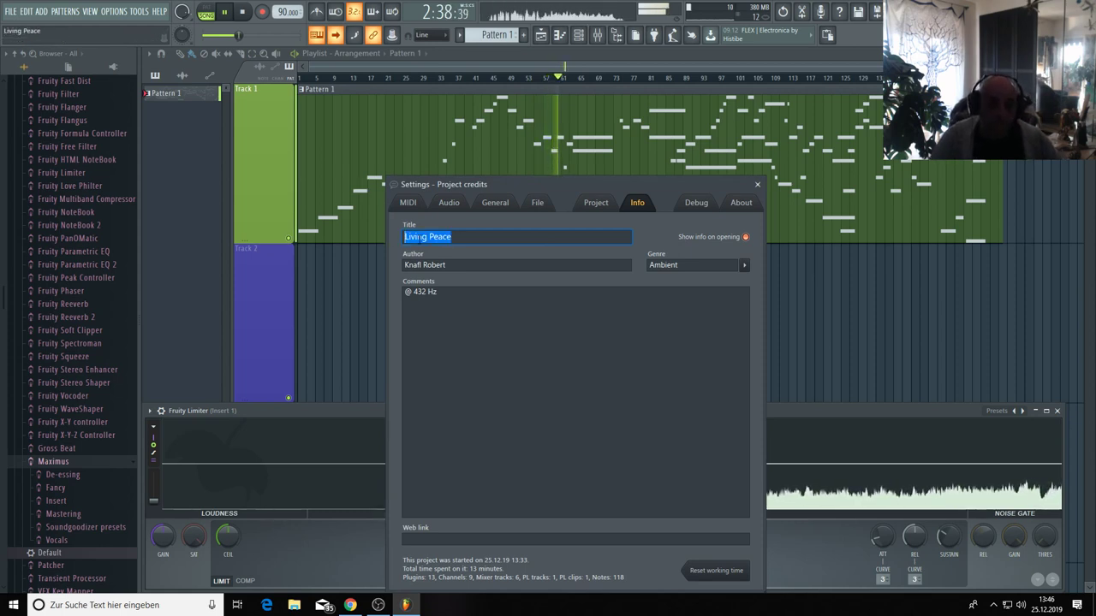
right_click(418, 240)
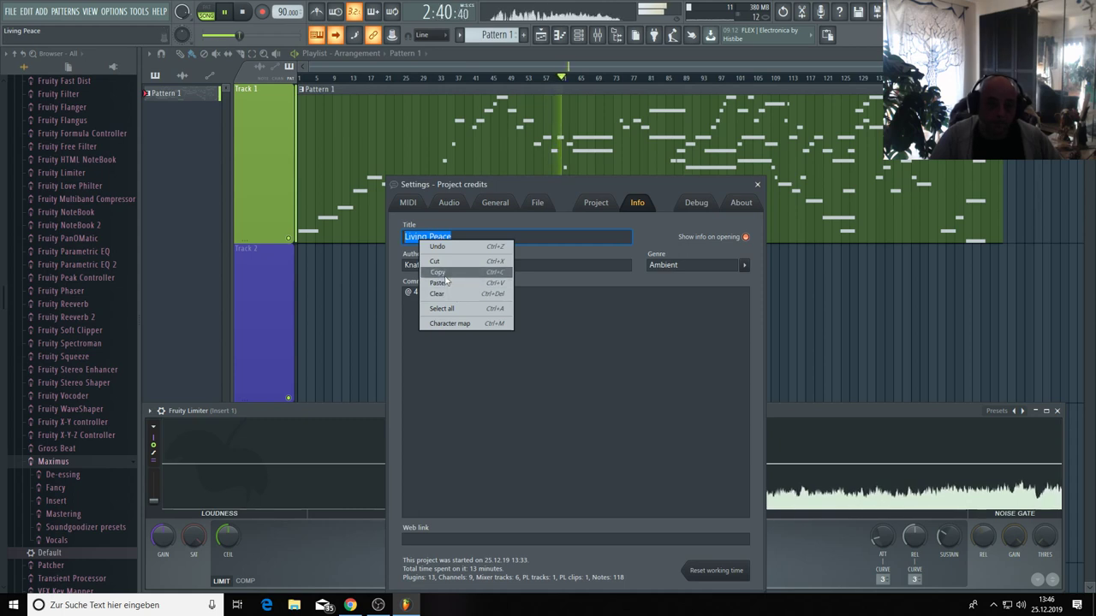
click(442, 273)
click(466, 237)
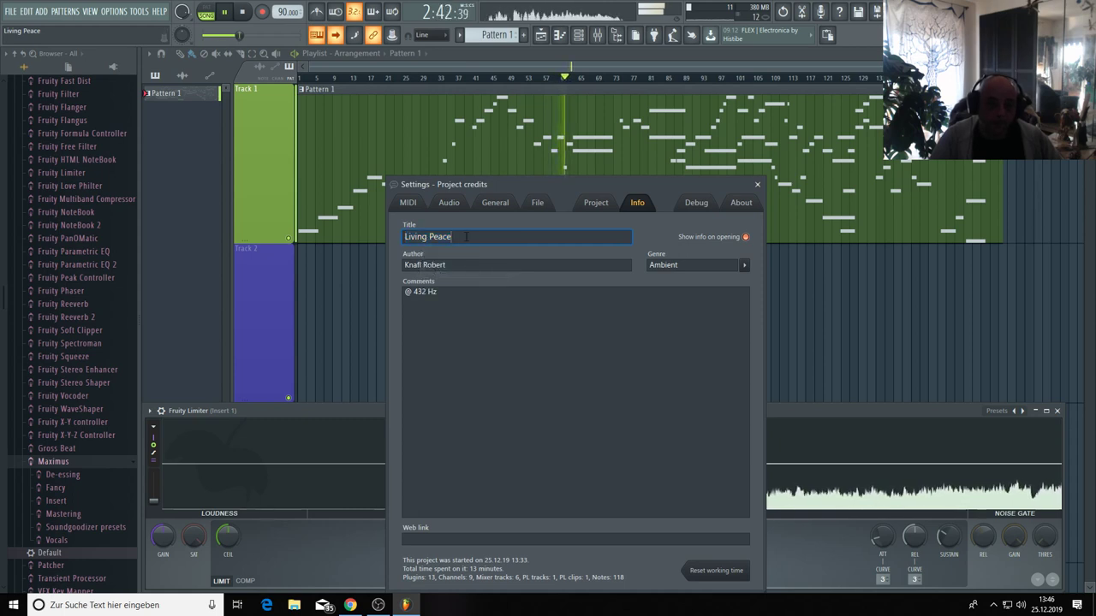
Save the project as "Living Peace" in the Documents Projects folder and close the project info window
click(19, 12)
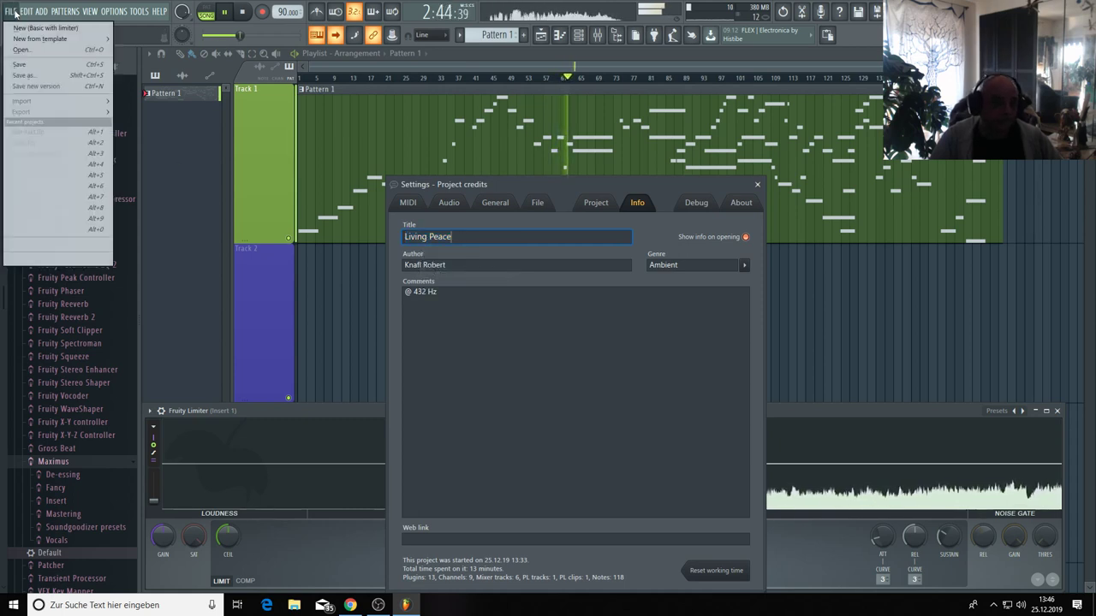
click(23, 66)
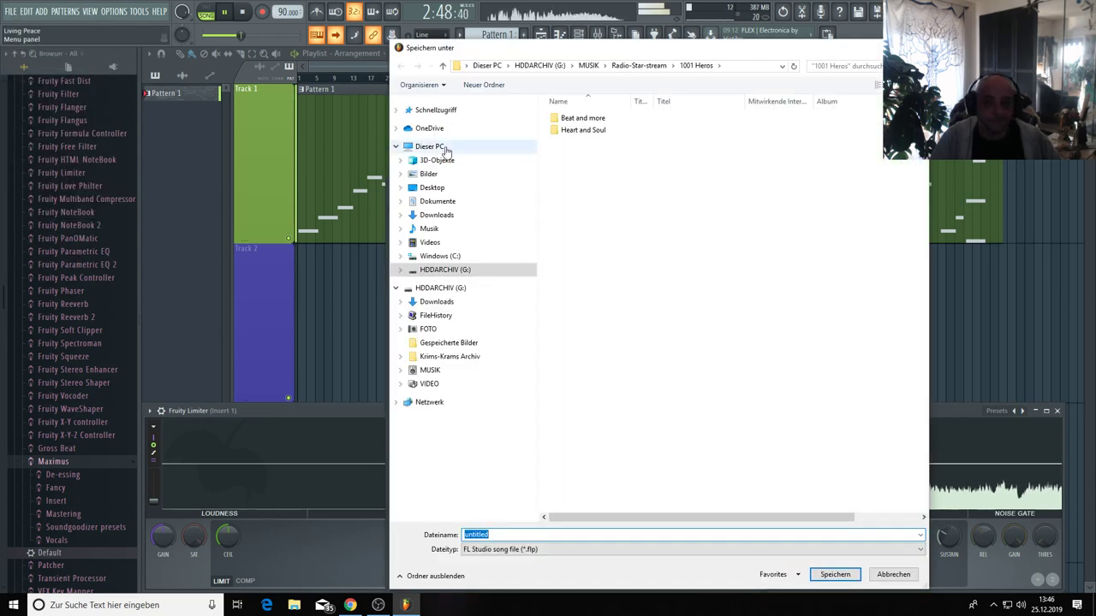
click(436, 110)
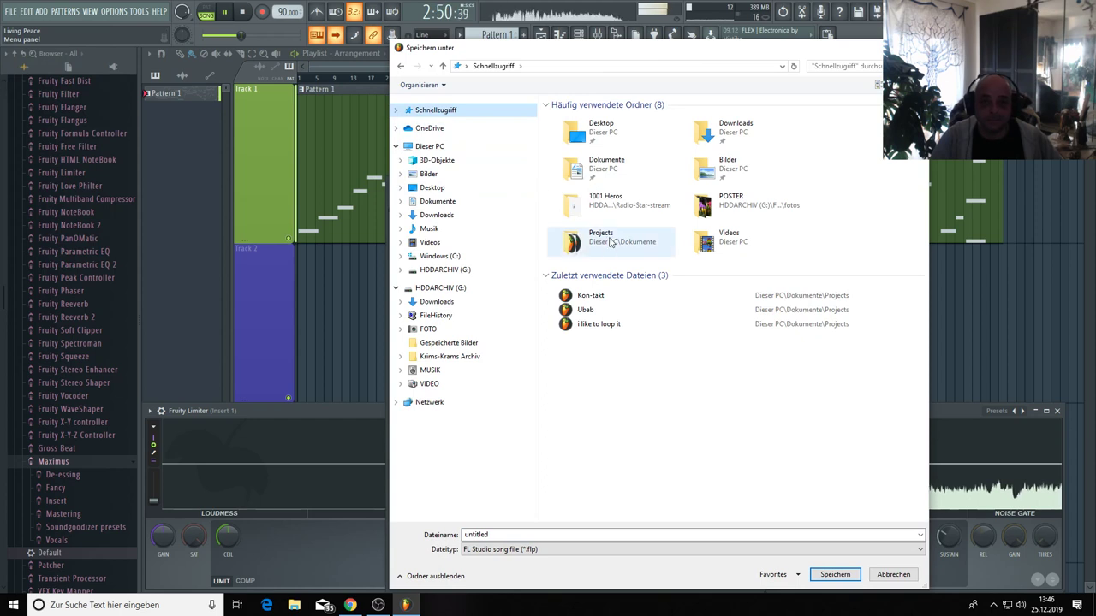
double_click(589, 211)
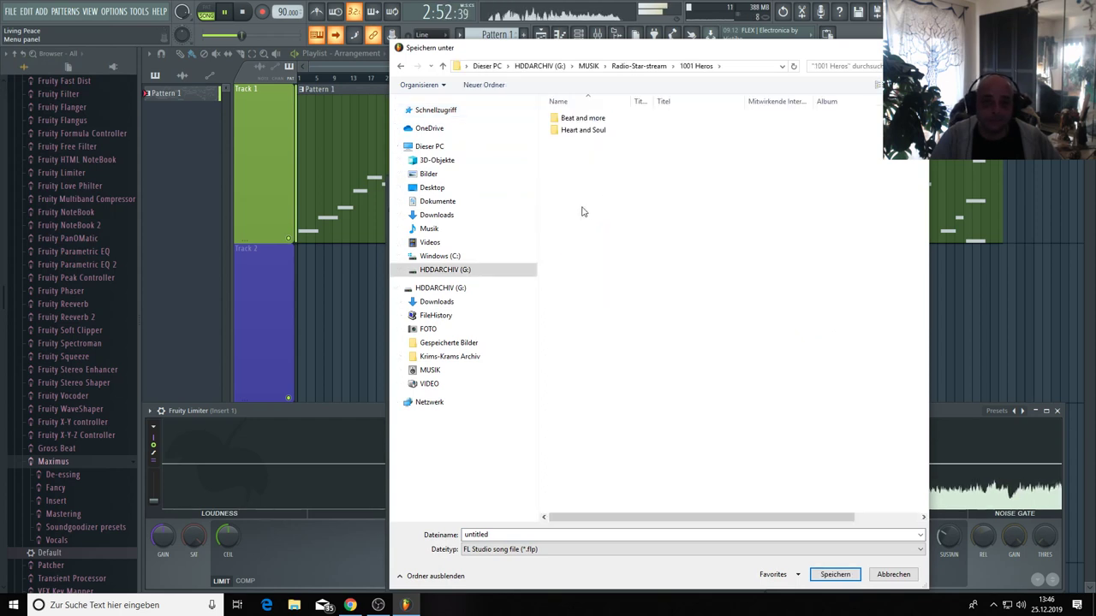
click(633, 535)
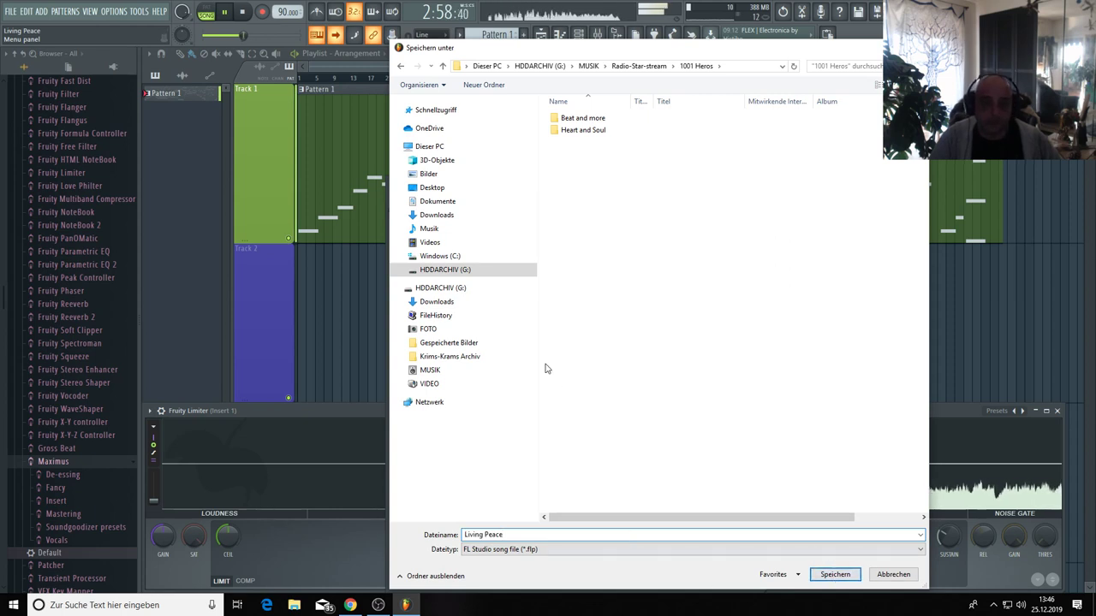
click(432, 112)
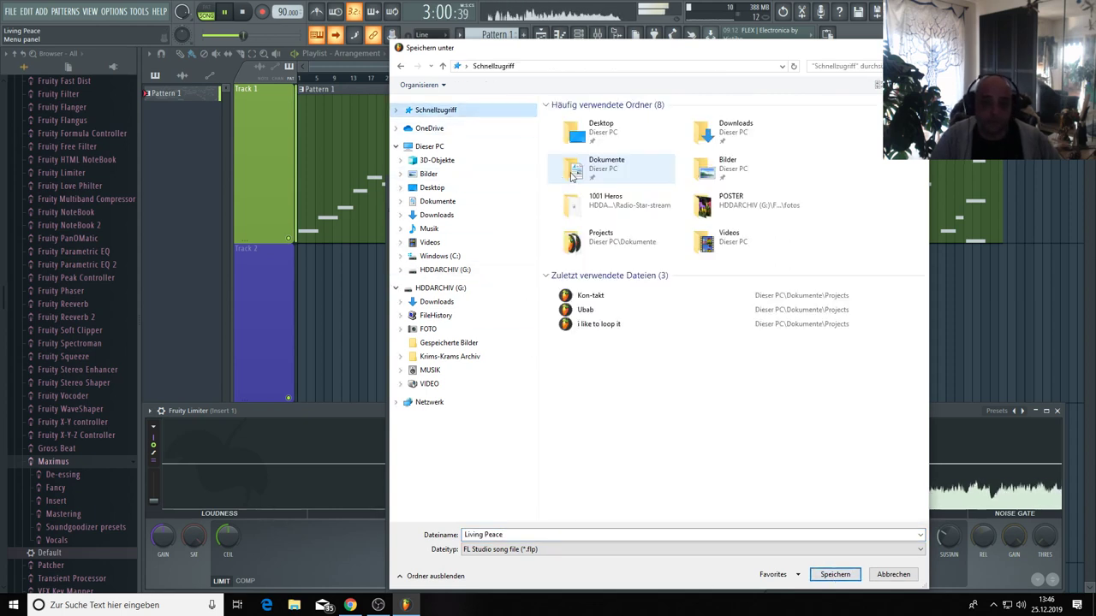
double_click(589, 236)
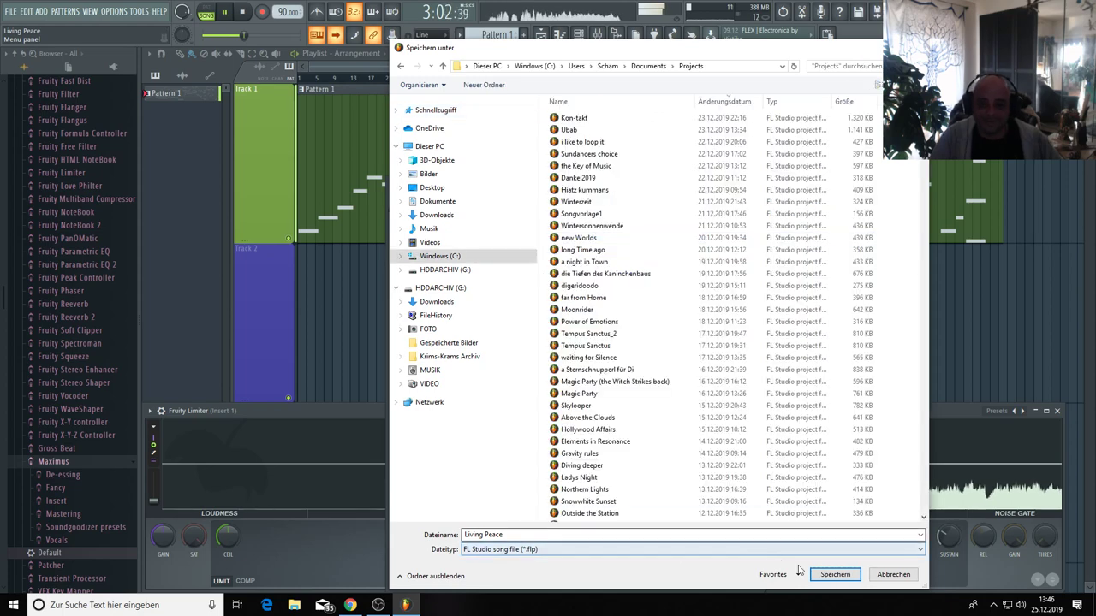
click(834, 574)
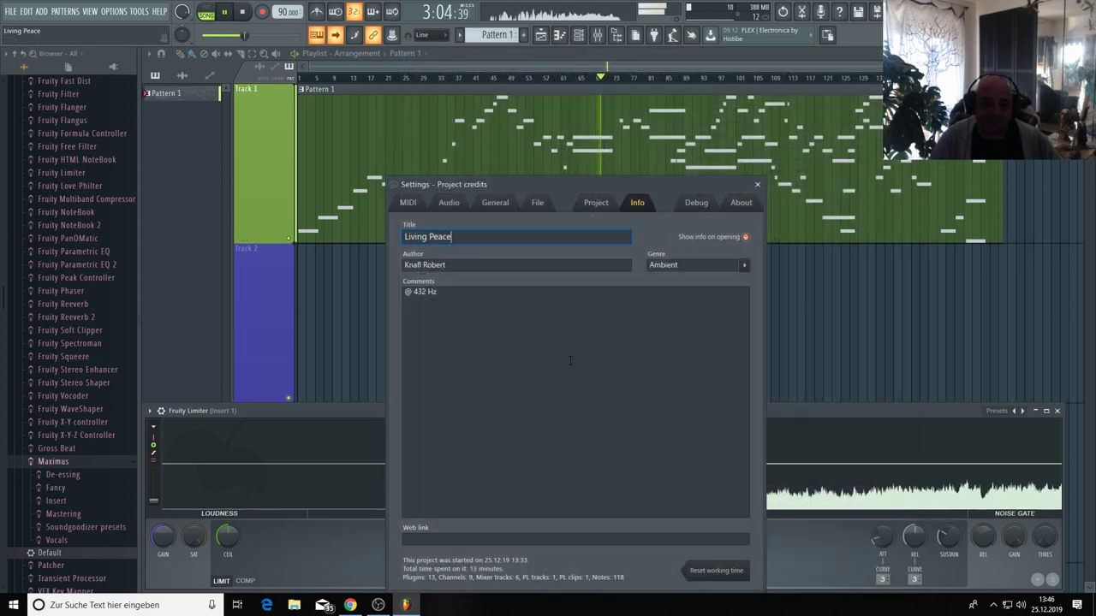
click(758, 185)
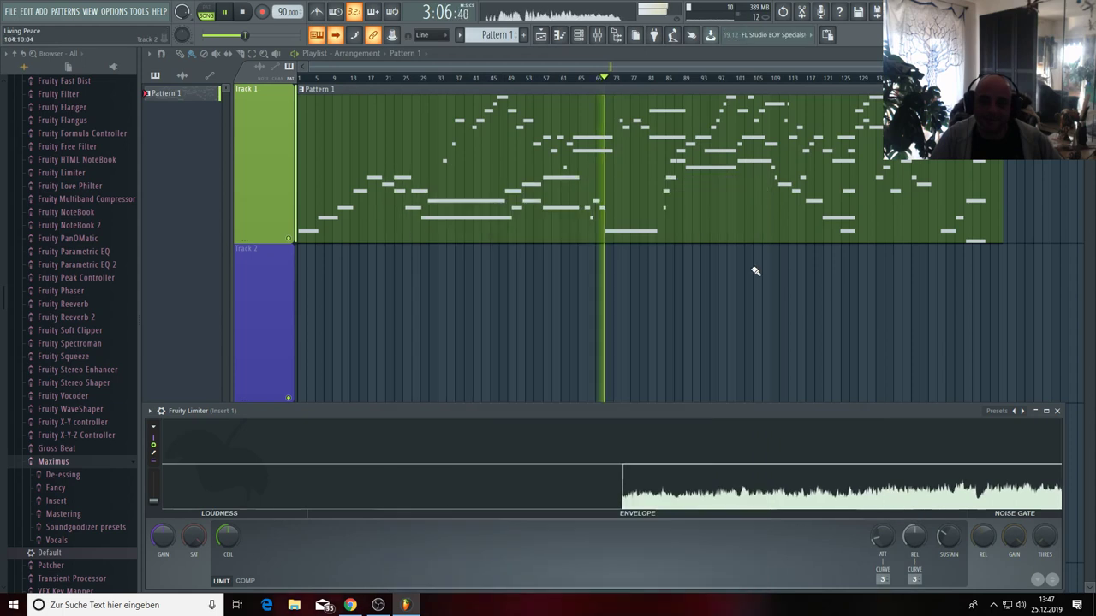
Reopen Fruity Limiter from slot 10 of mixer Insert 1 and hide the mixer to watch its display during playback
click(754, 274)
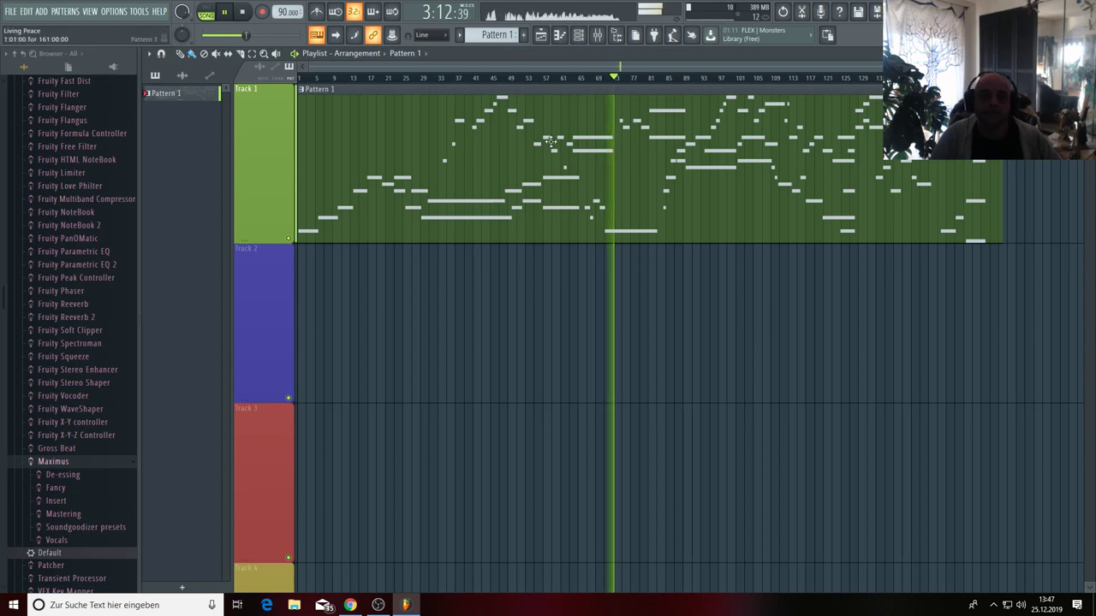
click(597, 35)
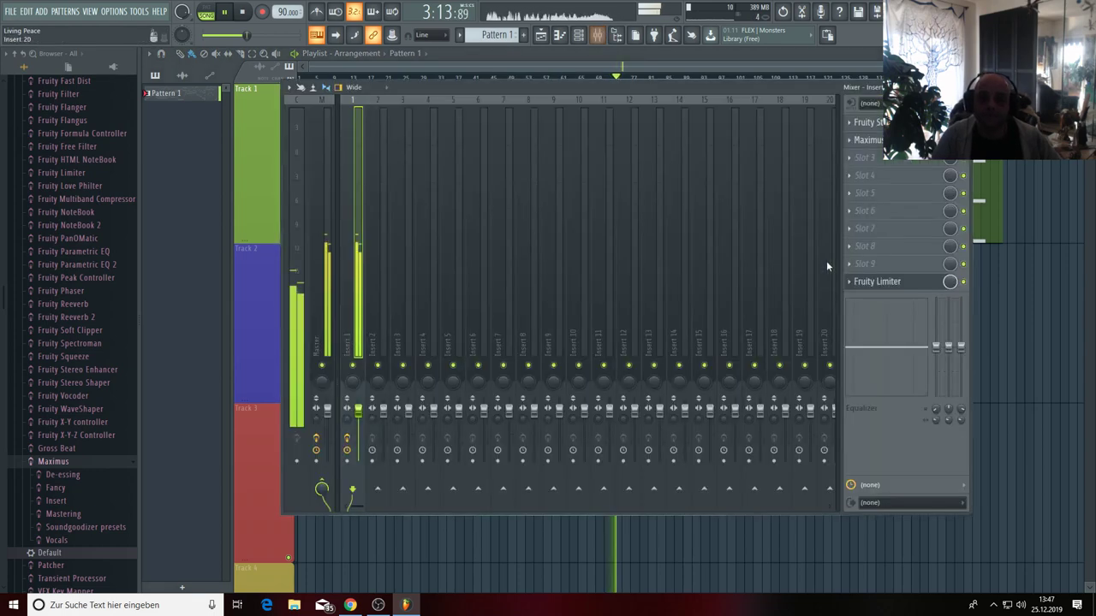
click(877, 281)
click(971, 273)
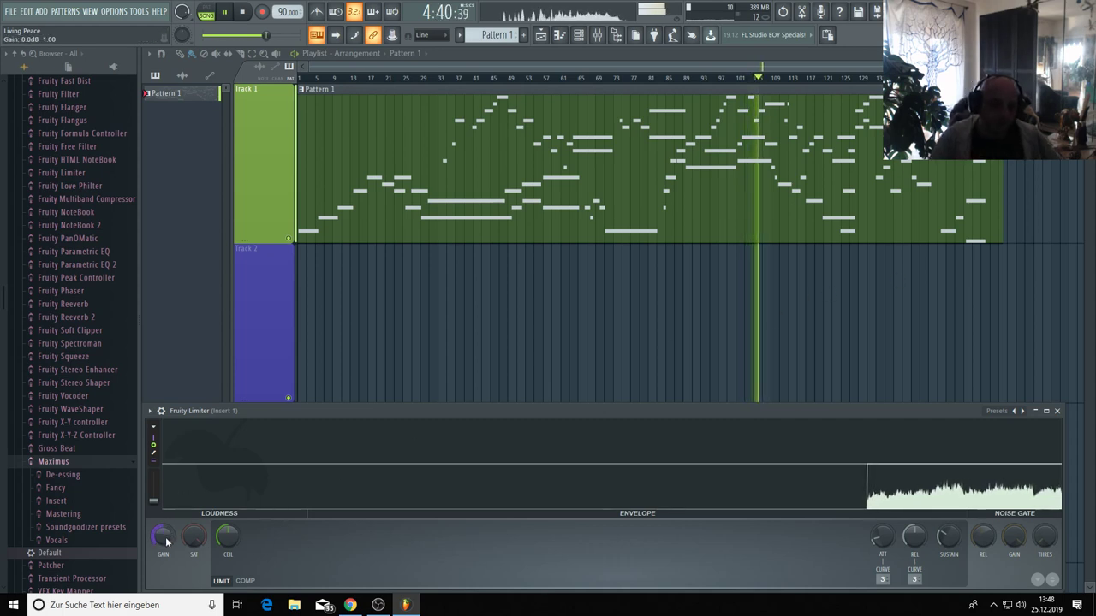
Reopen Maximus from mixer Insert 1 and set the master band's pre gain to 4.1 dB
click(579, 35)
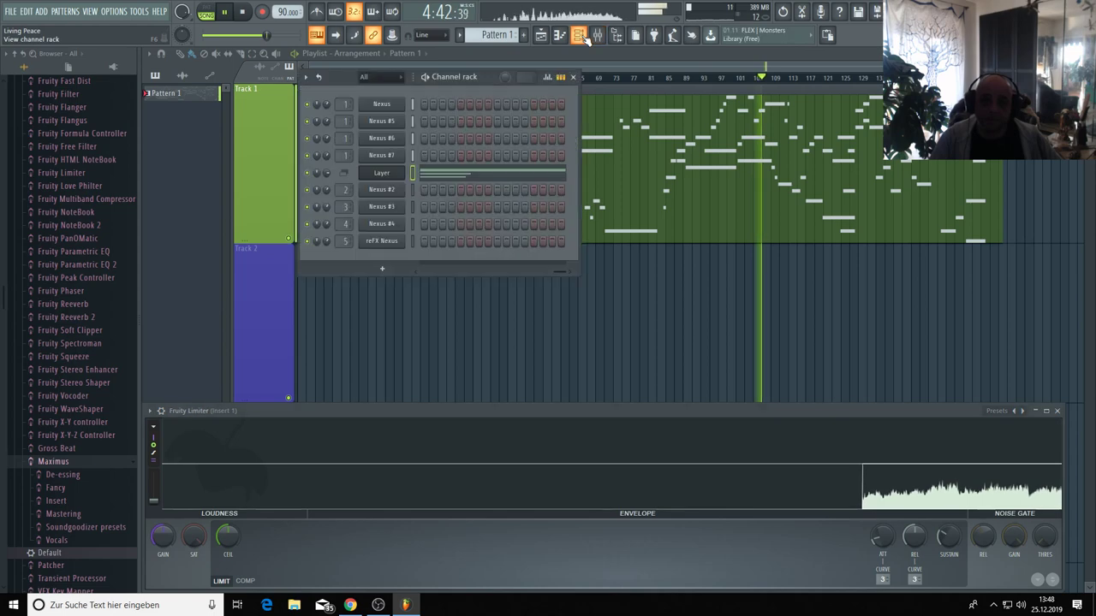
click(598, 35)
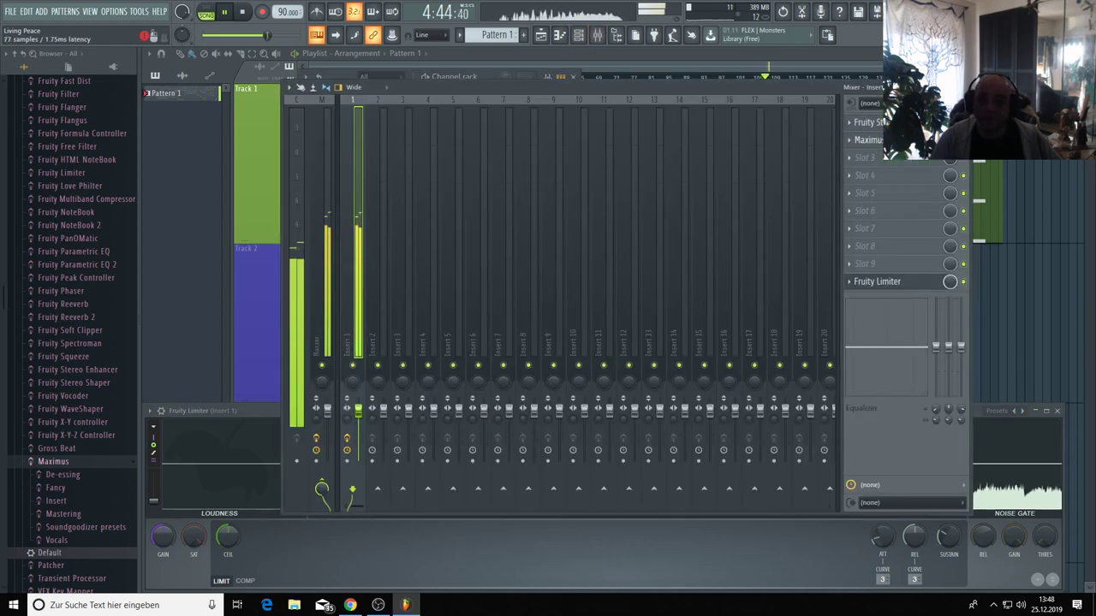
click(890, 140)
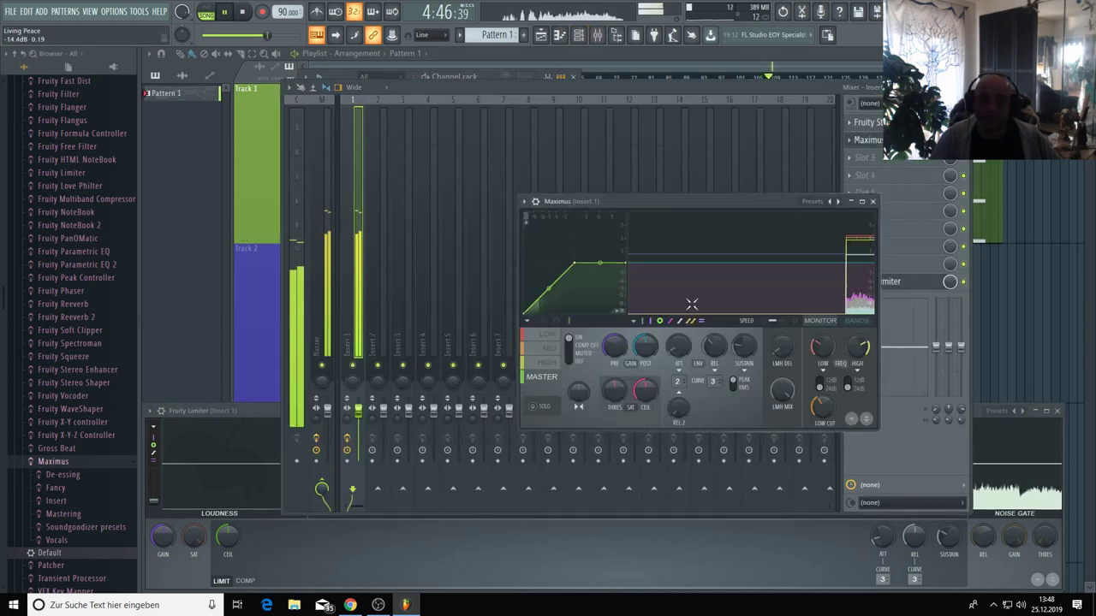
drag(617, 351, 617, 327)
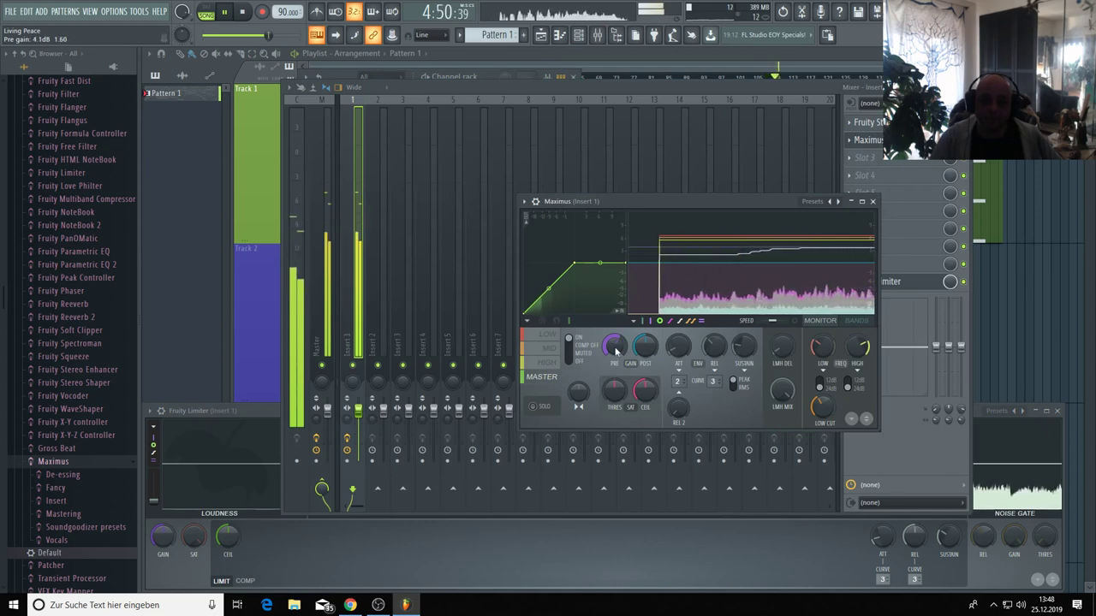
Examine the compression curves and envelope settings of the high and mid bands in Maximus
click(546, 362)
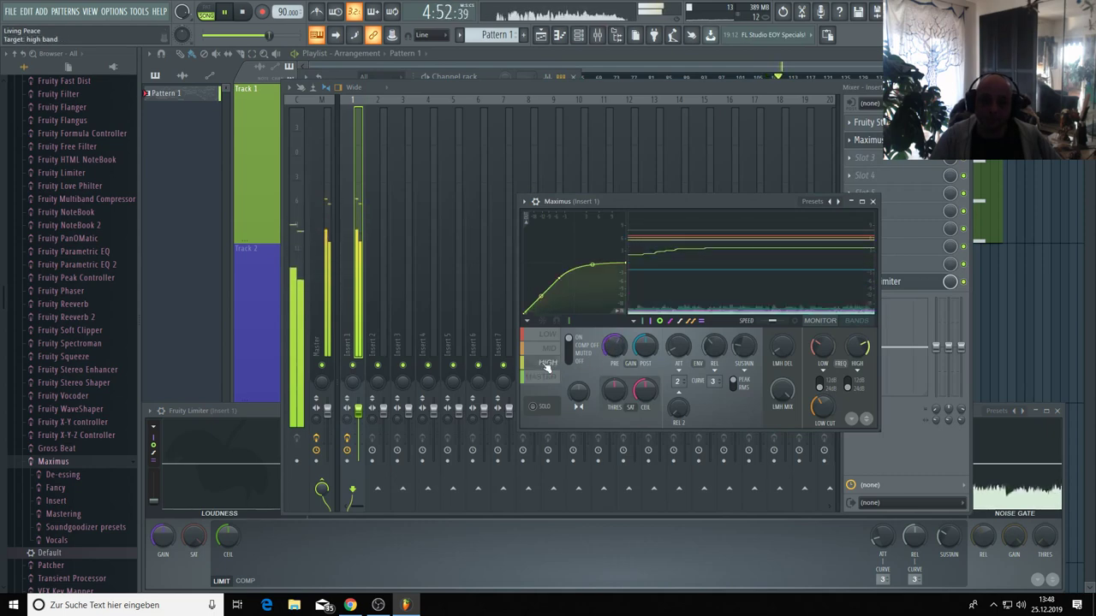
click(549, 350)
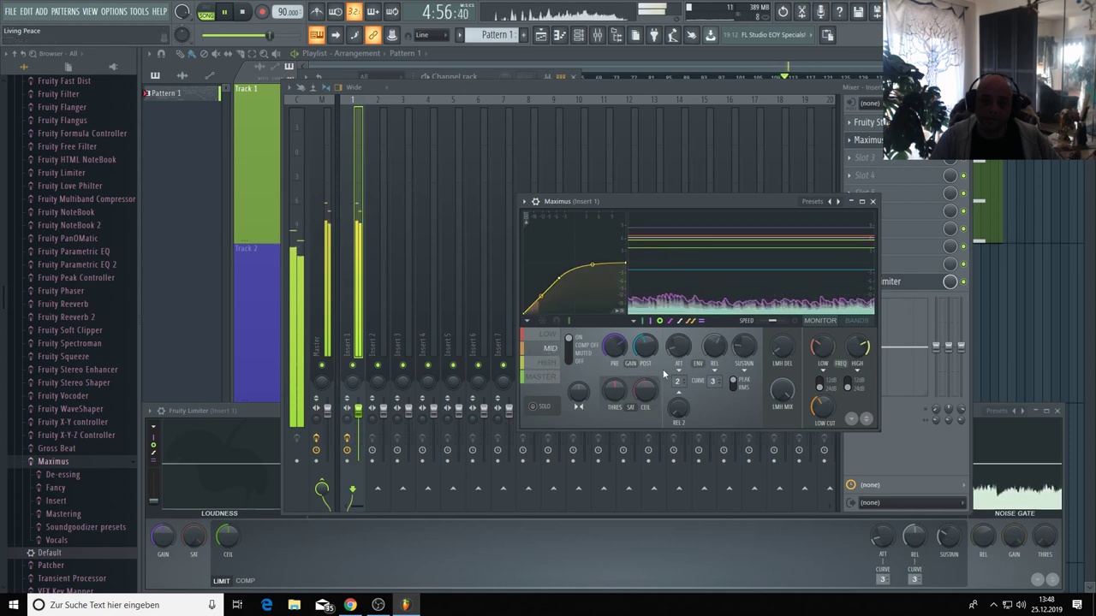
drag(678, 345, 714, 341)
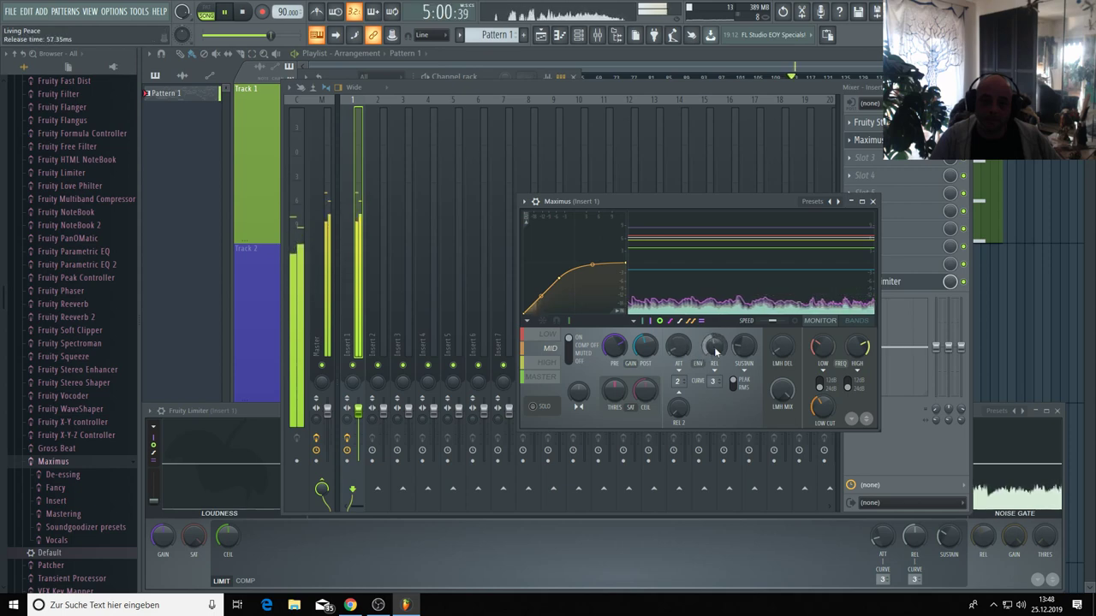
click(548, 362)
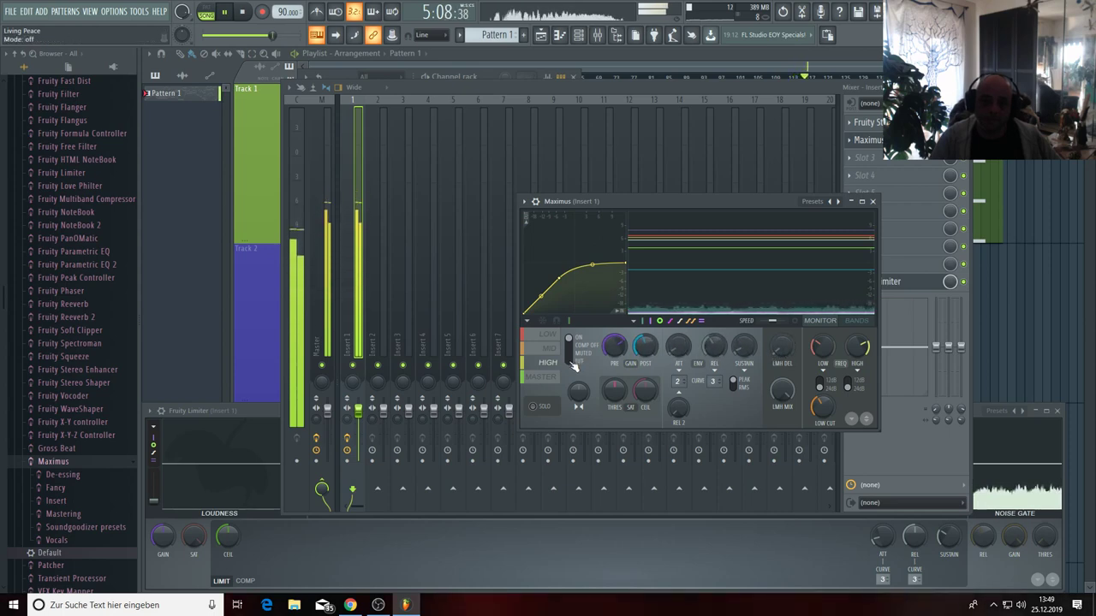
Set the Maximus master band's attack curve to 1 and release curve to 2
click(550, 381)
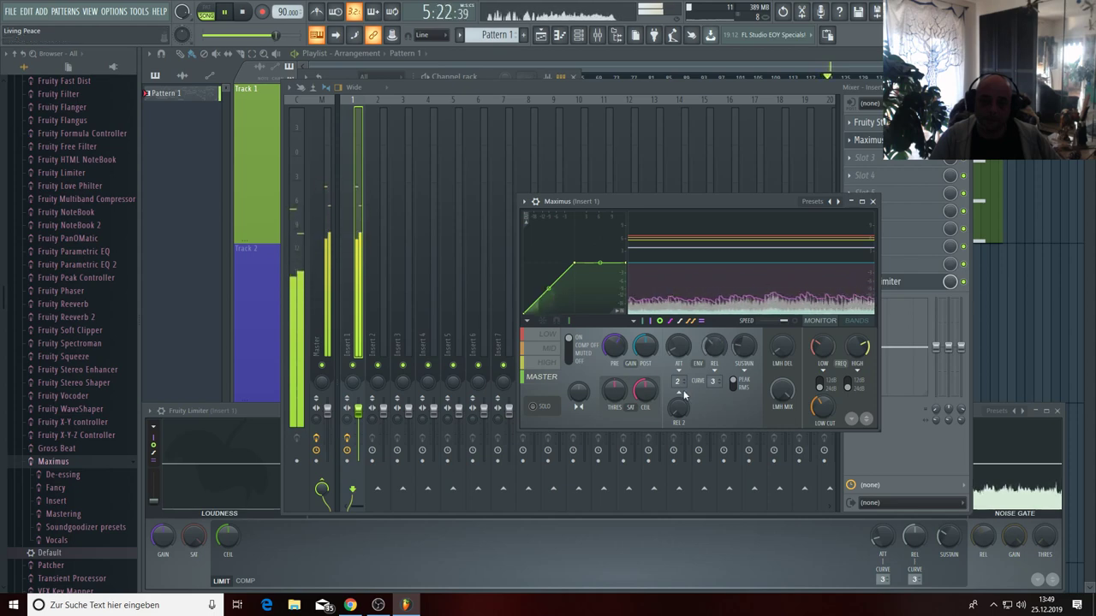
scroll(677, 381, down, 1)
scroll(708, 381, down, 1)
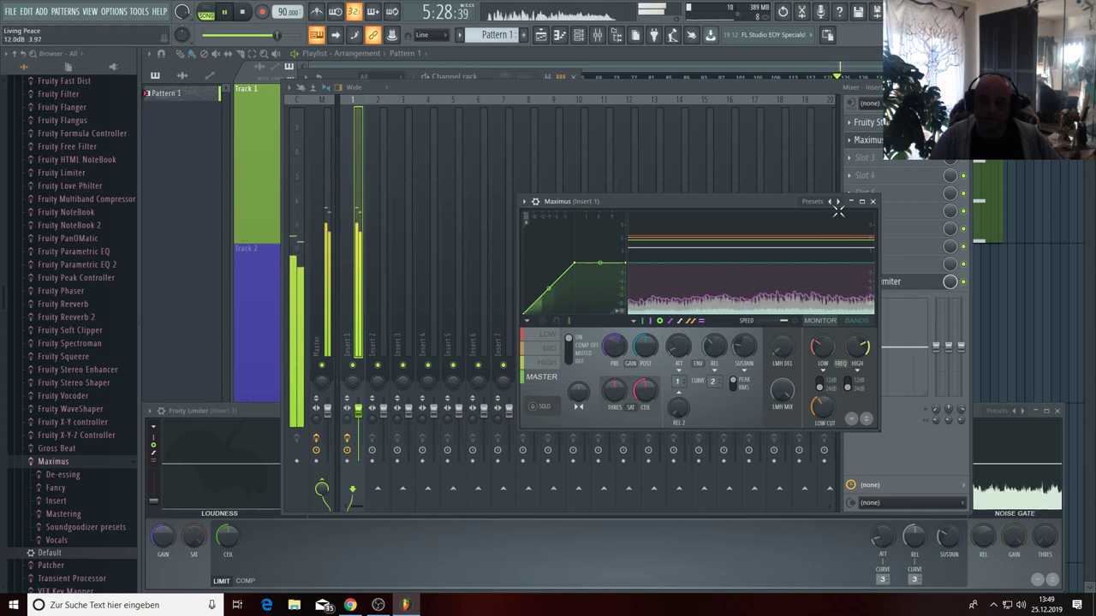
Close Maximus, bring Fruity Limiter's display to the front and hide the mixer
click(873, 201)
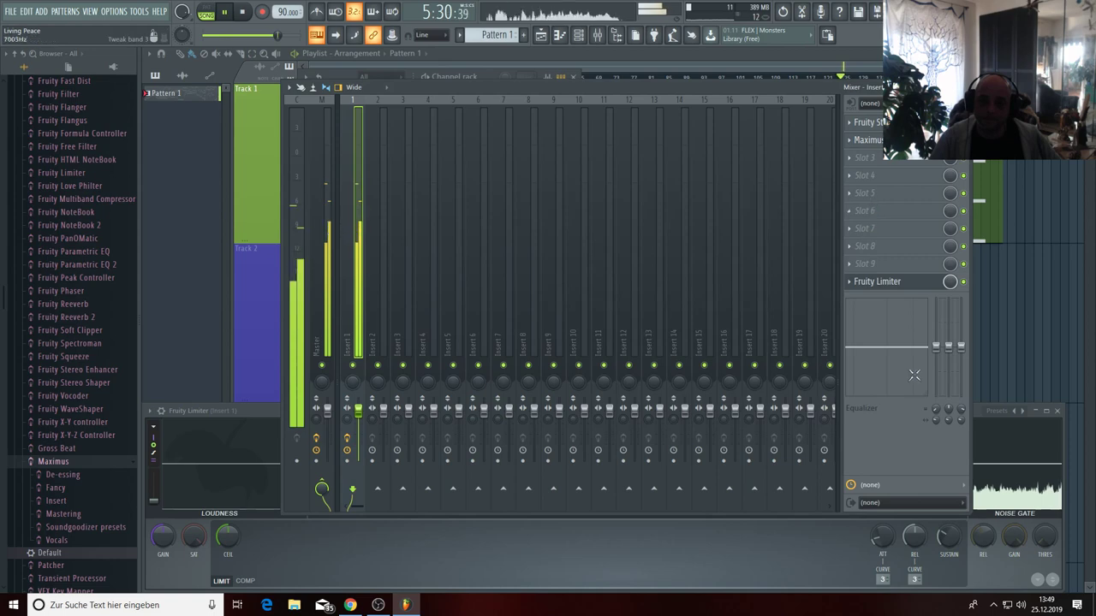
click(1002, 582)
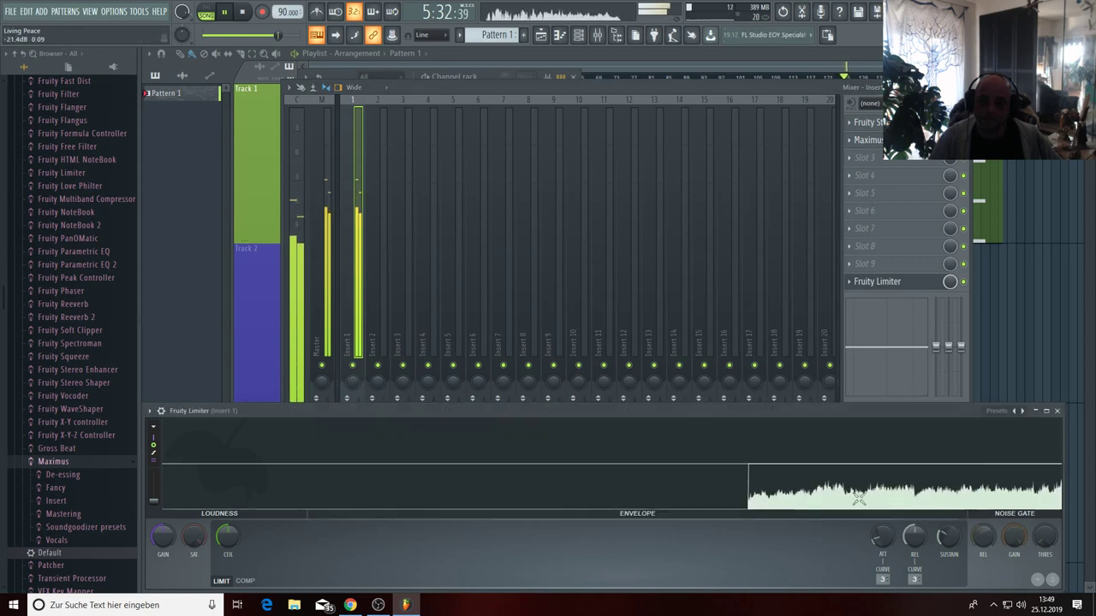
key(F9)
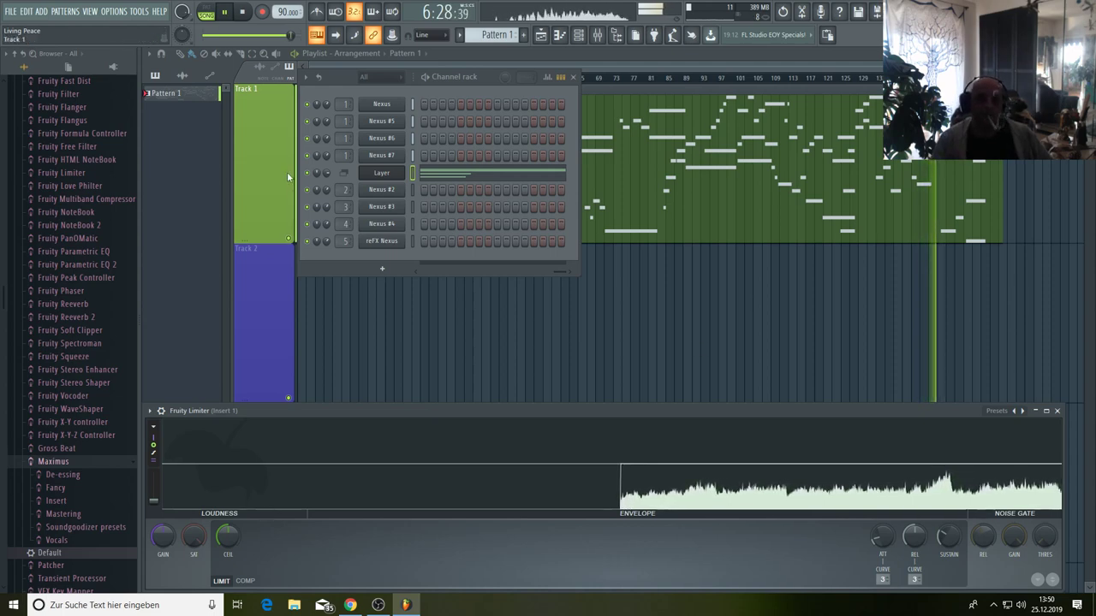
Automate the Nexus #7 channel volume with a ramp rising from zero and move the clip onto Track 1
right_click(326, 155)
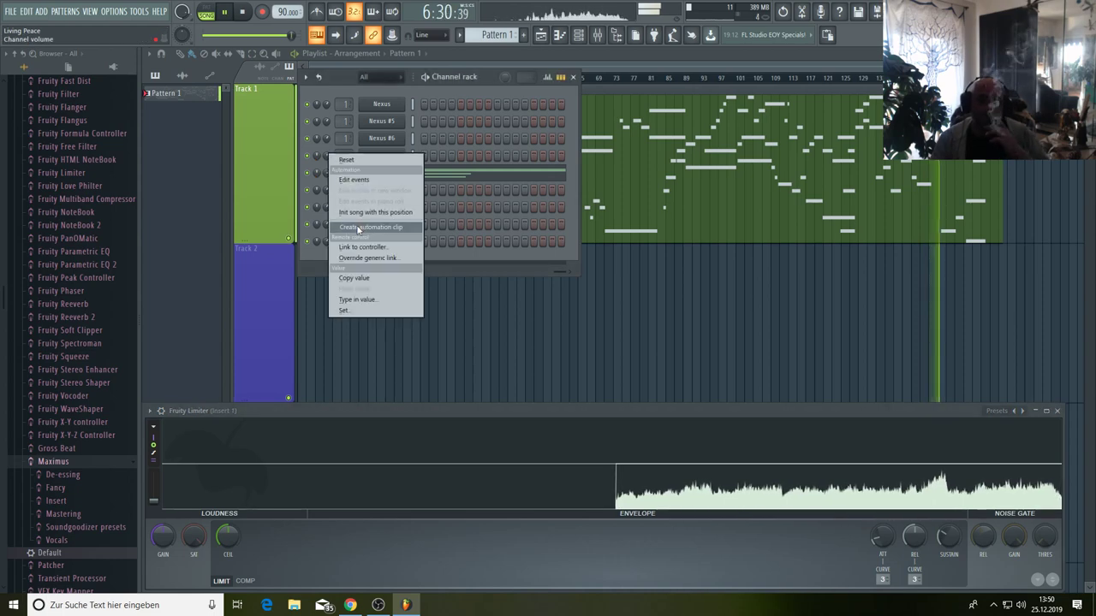
click(358, 227)
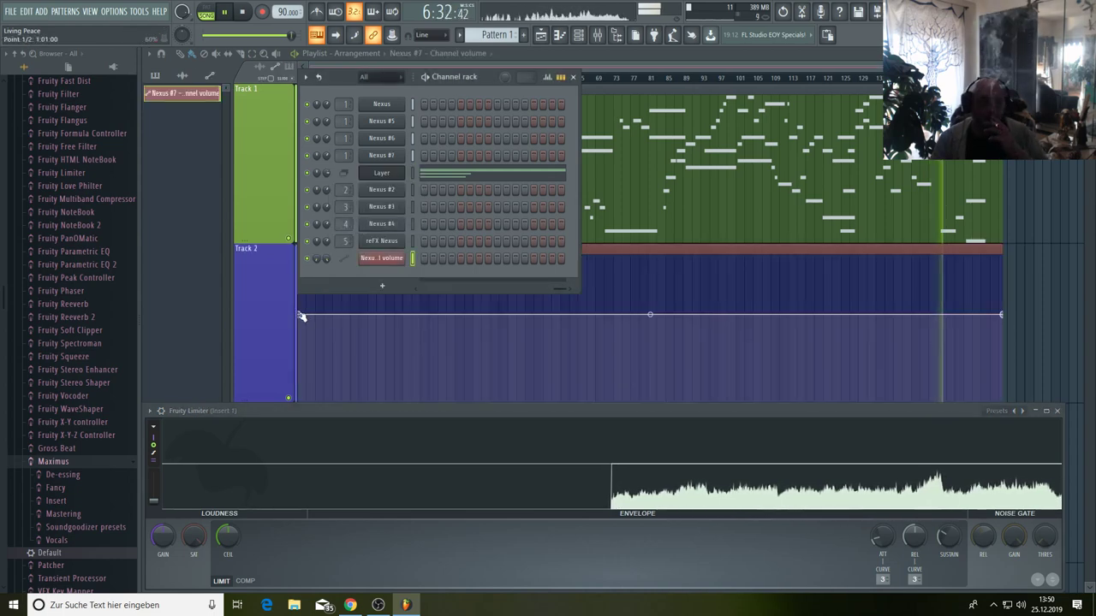
drag(301, 316, 274, 419)
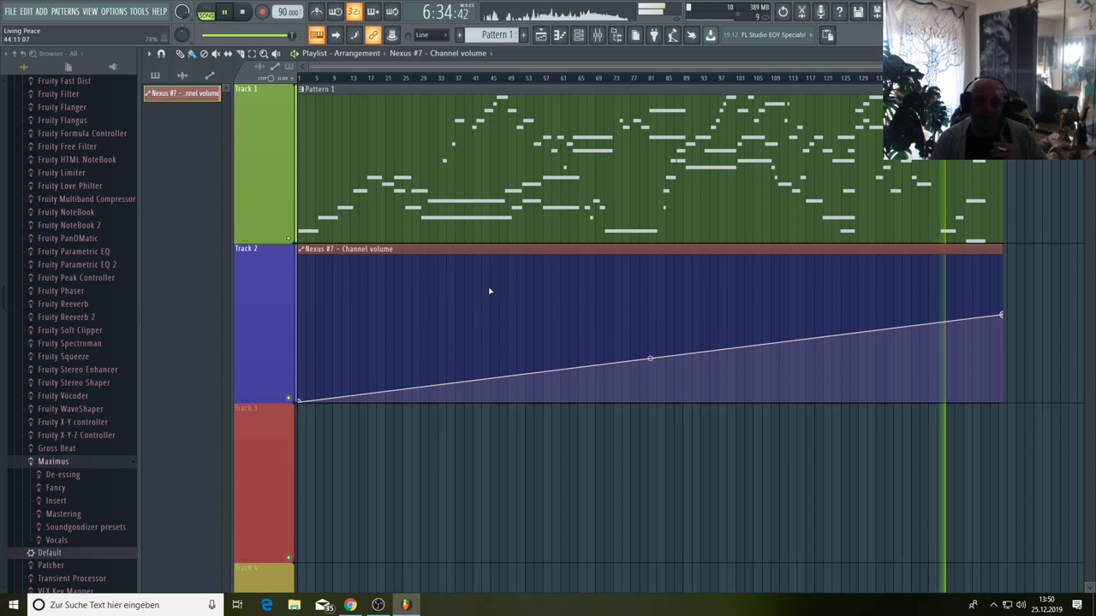
drag(450, 252, 510, 83)
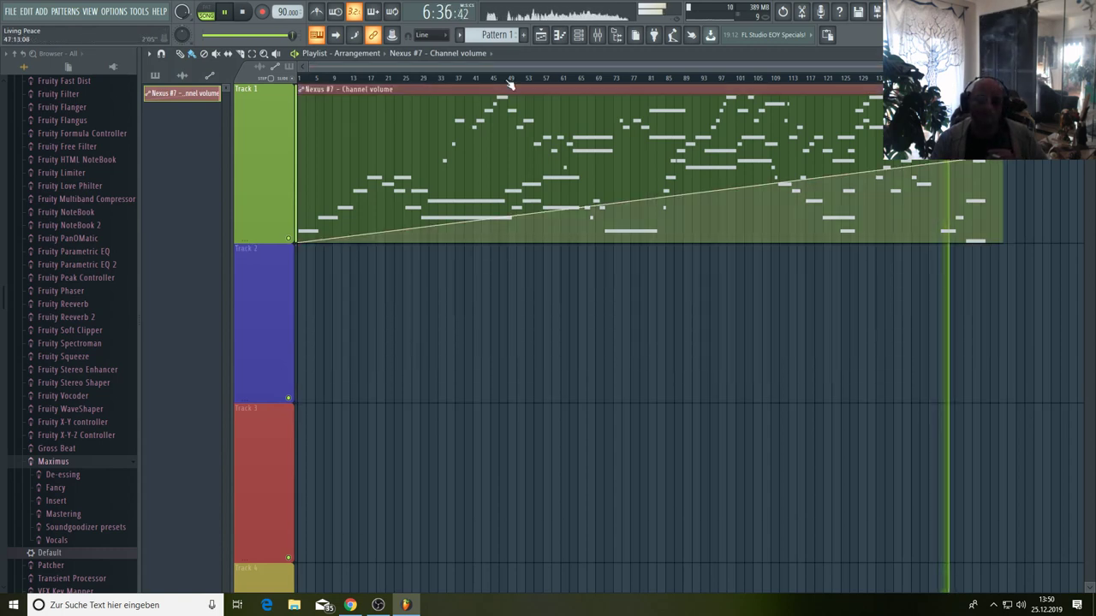
Automate the Nexus #6 channel volume with a ramp starting about one fifth up, and move the clip onto Track 1
key(F6)
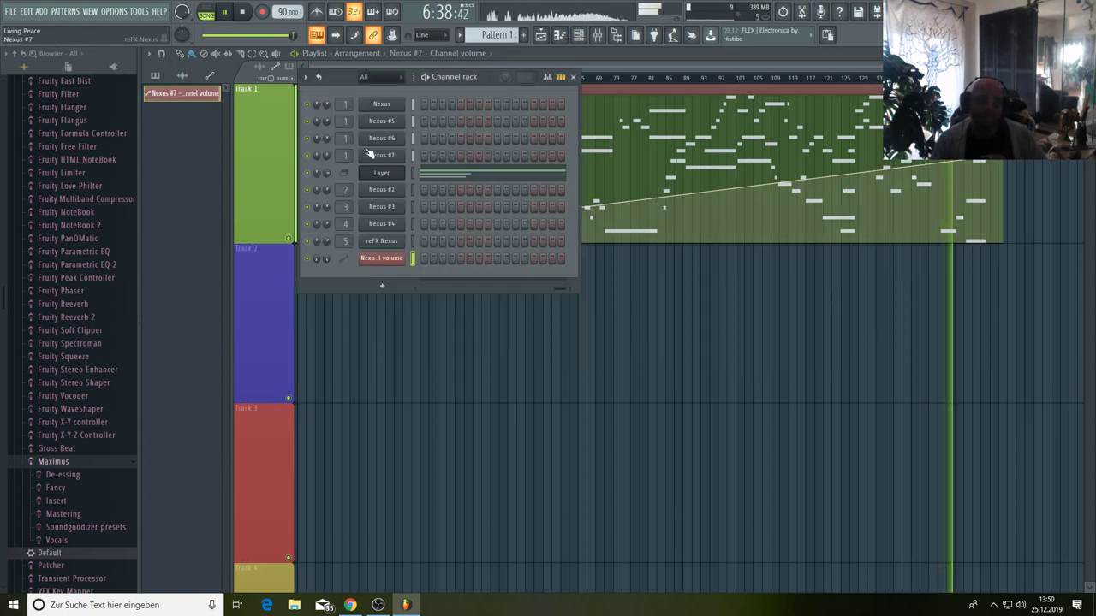
right_click(326, 139)
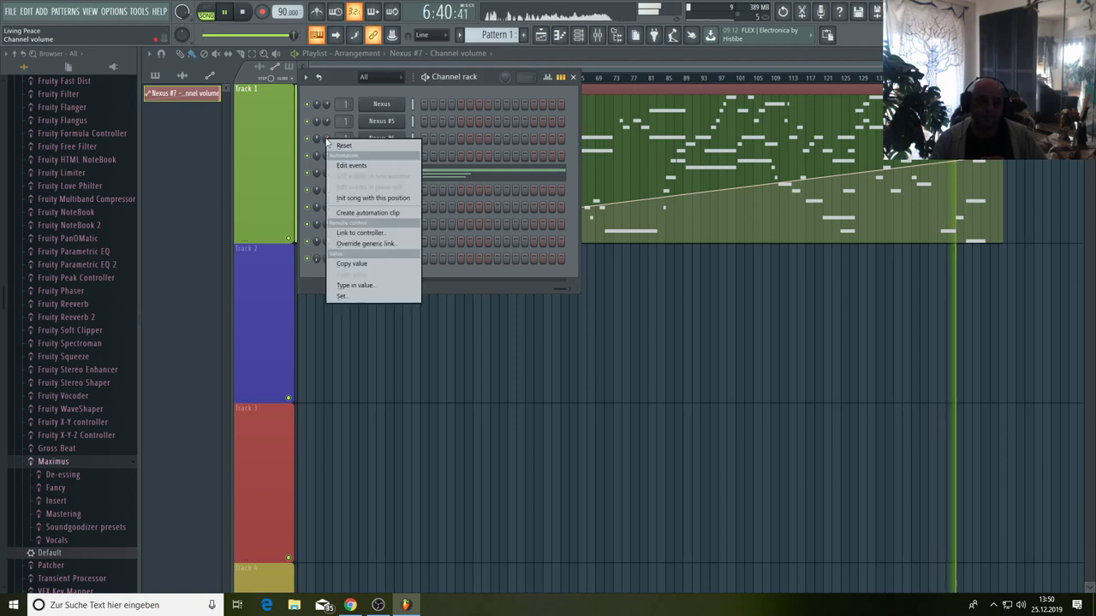
click(368, 212)
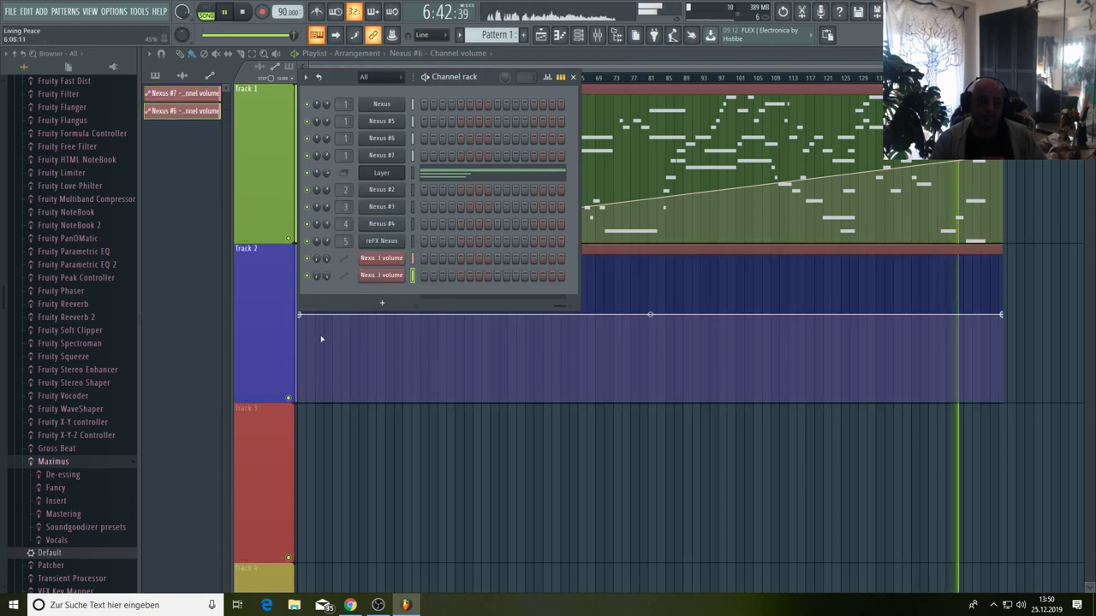
drag(299, 316, 291, 372)
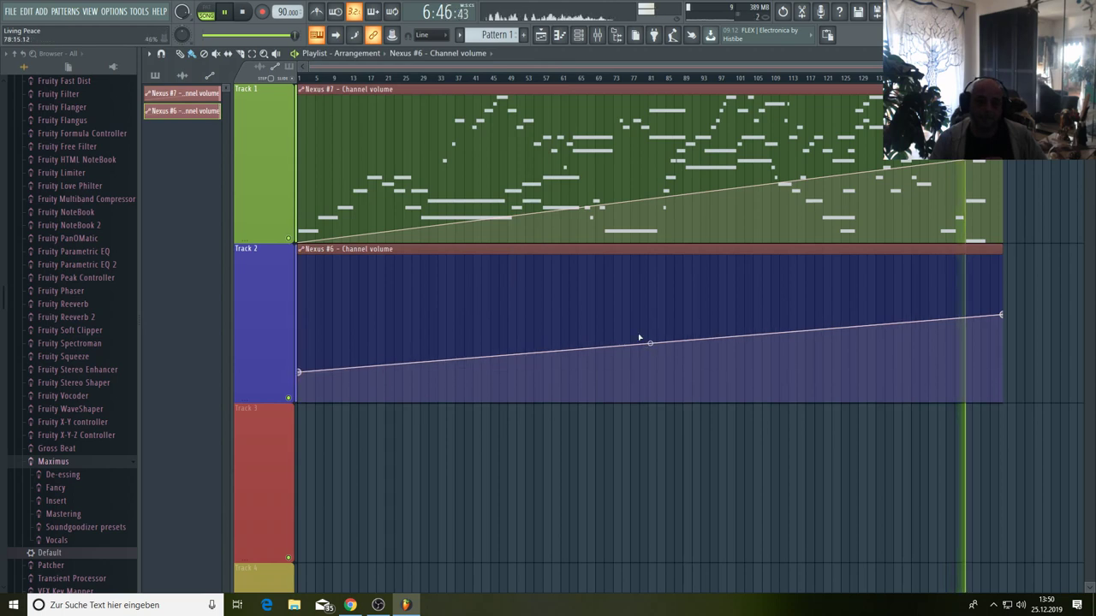
drag(411, 248, 386, 79)
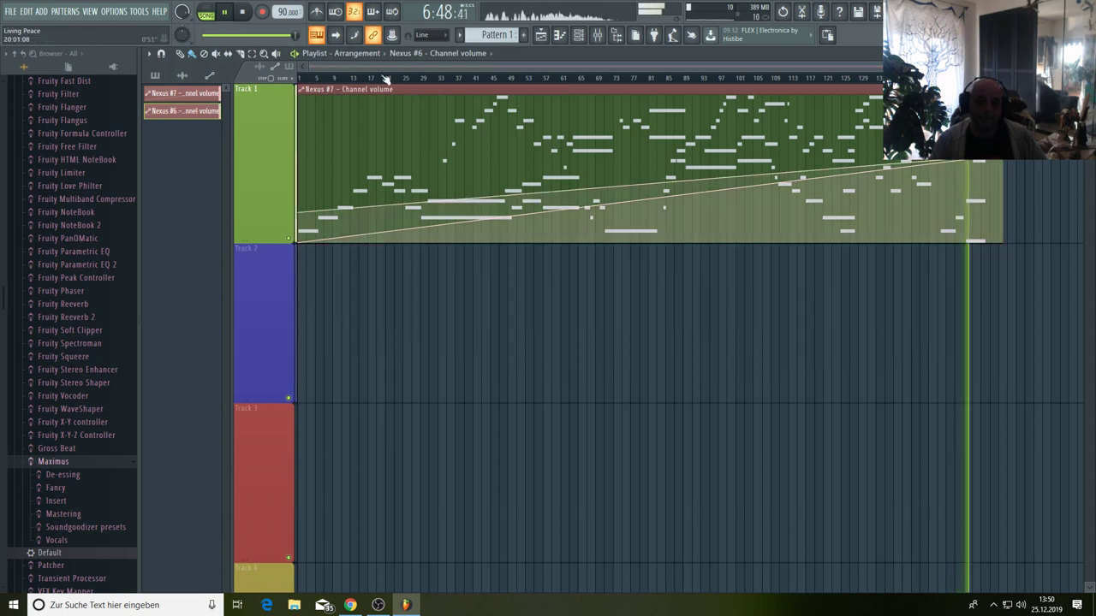
Create a volume automation clip for Nexus #5, starting at about 47% and bending slightly downward in the middle
key(F6)
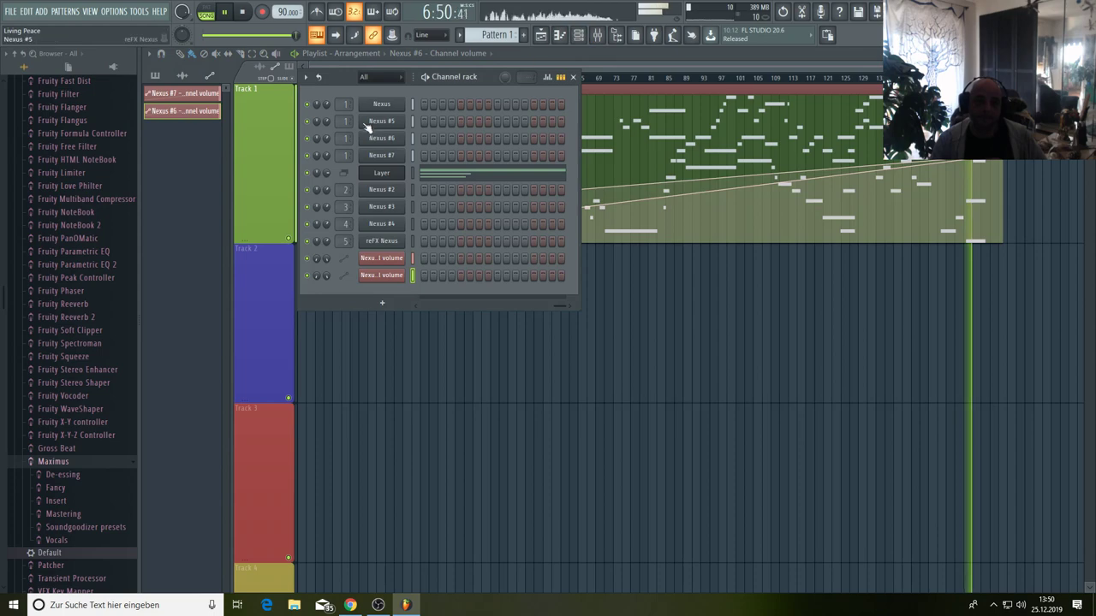
right_click(326, 121)
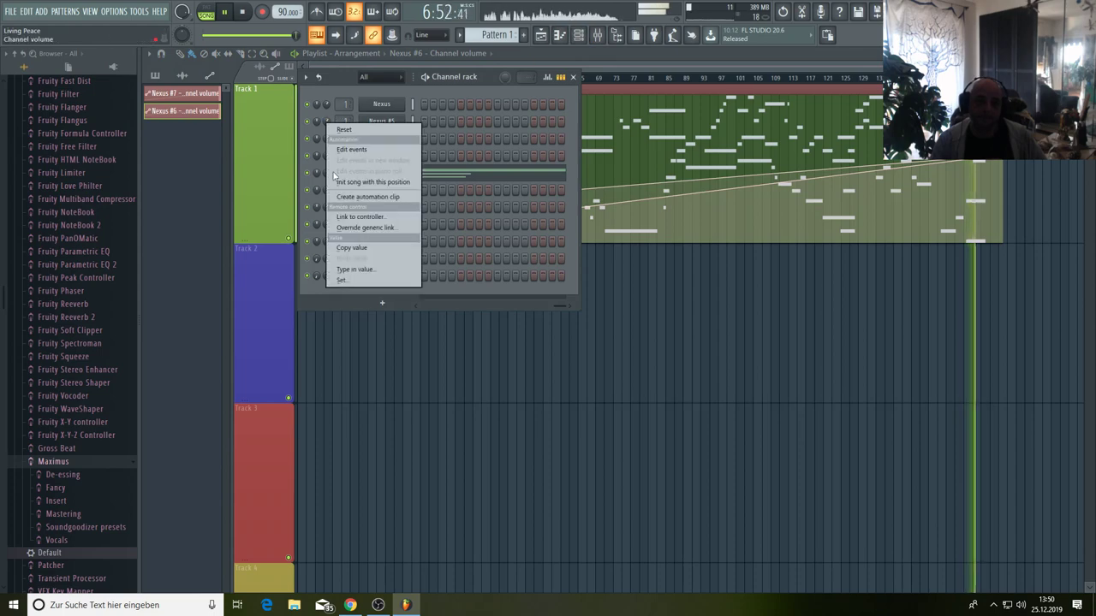
click(367, 197)
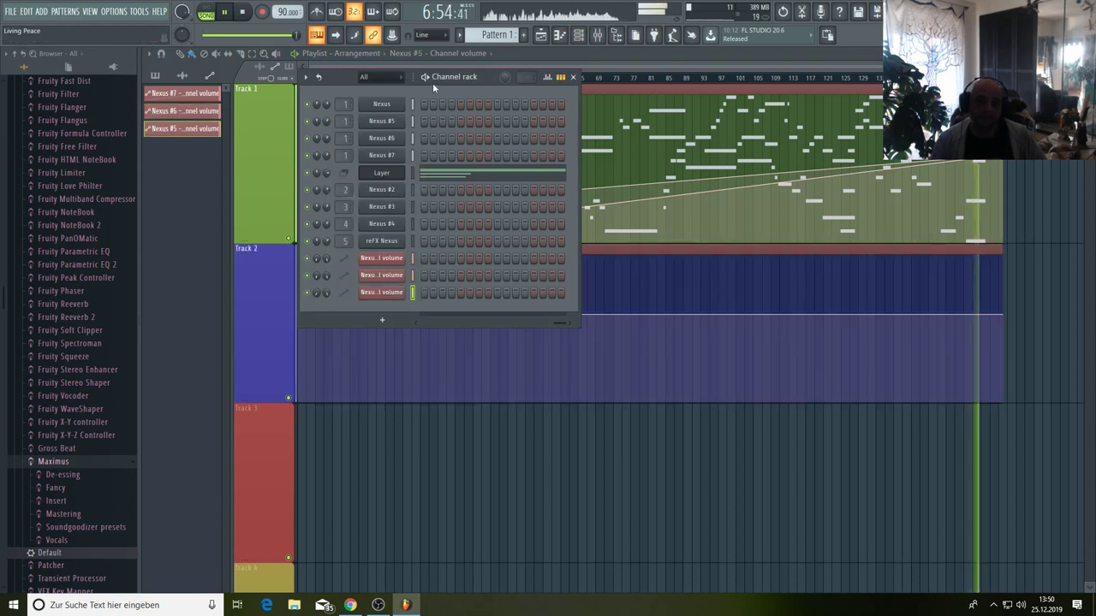
drag(482, 81, 679, 120)
key(F6)
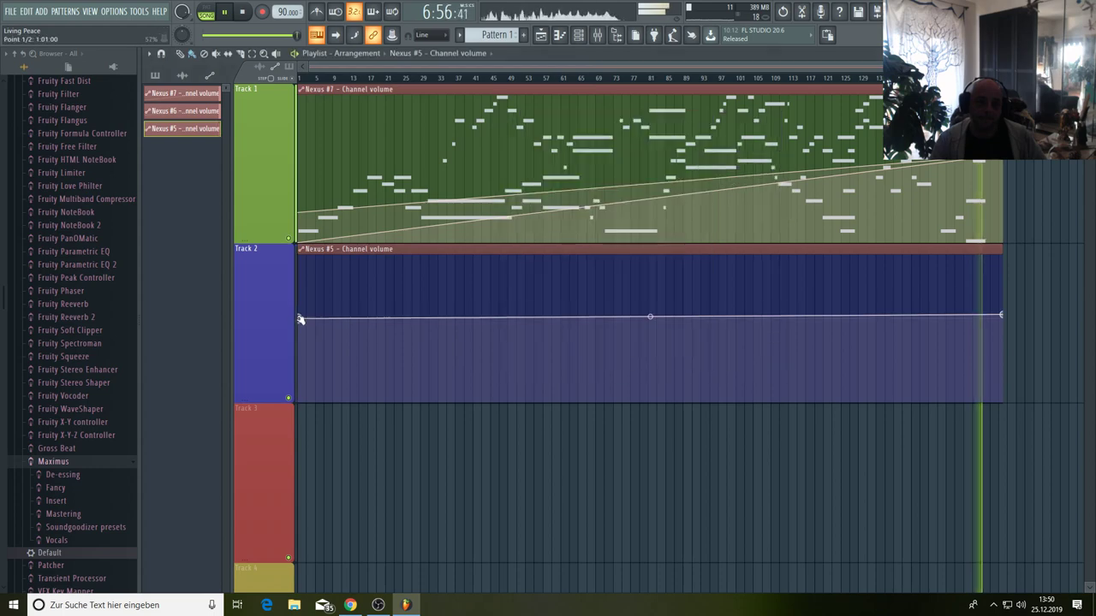
drag(300, 320, 298, 333)
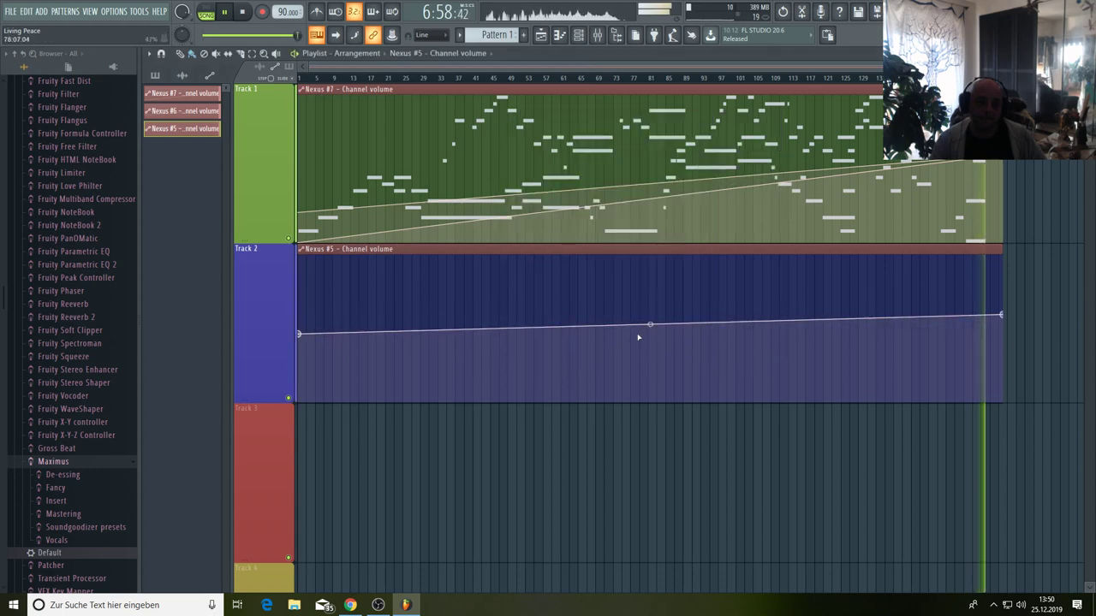
drag(650, 324, 590, 410)
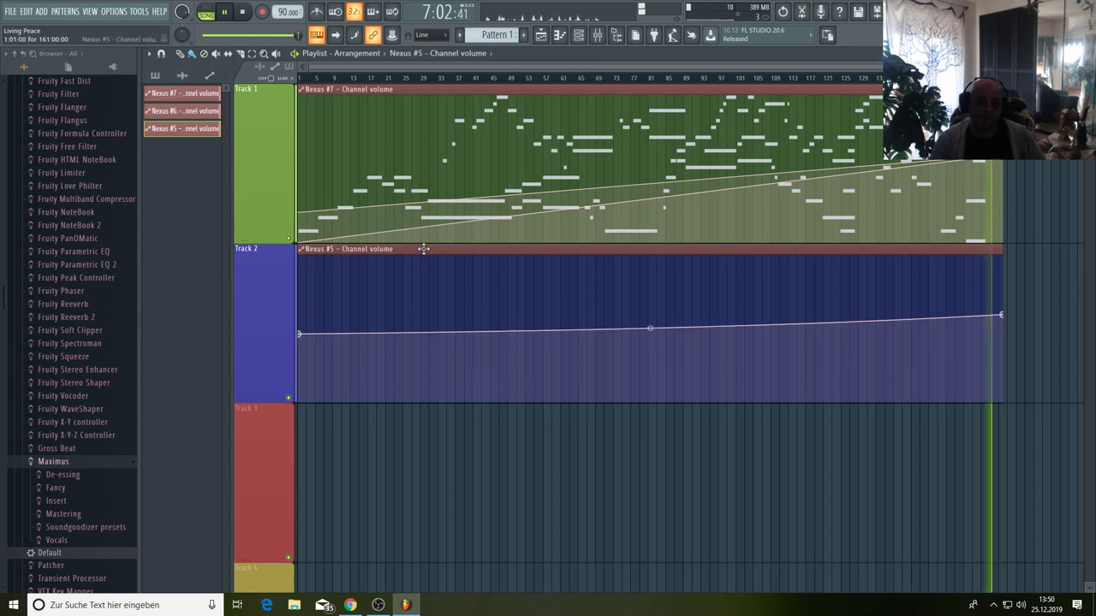
Lower the start point of the Nexus #5 volume clip further and place the clip on Track 1
drag(423, 250, 381, 86)
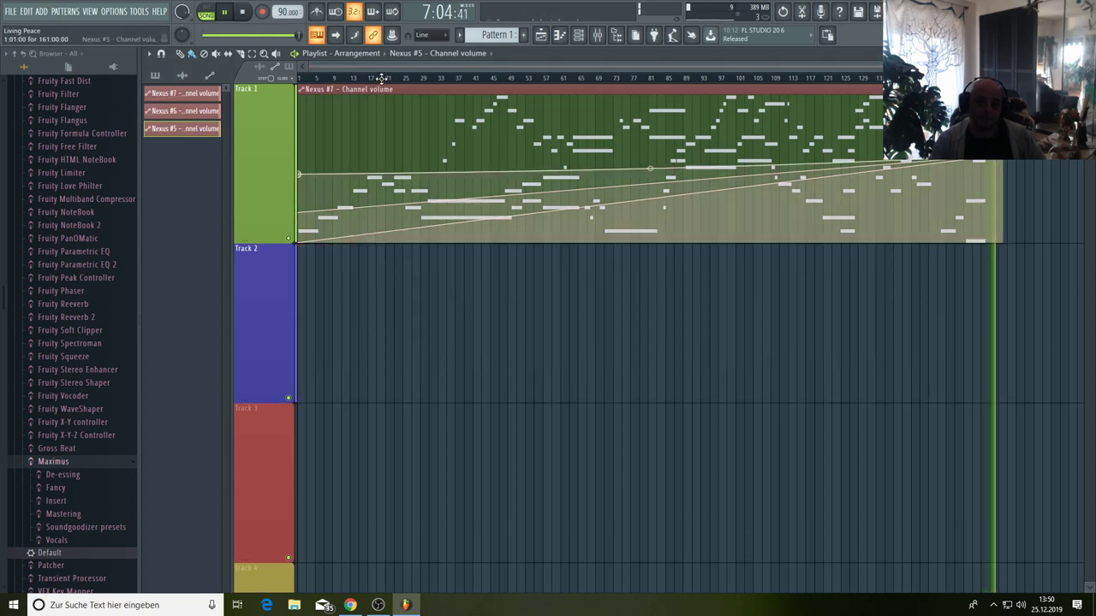
key(ctrl+z)
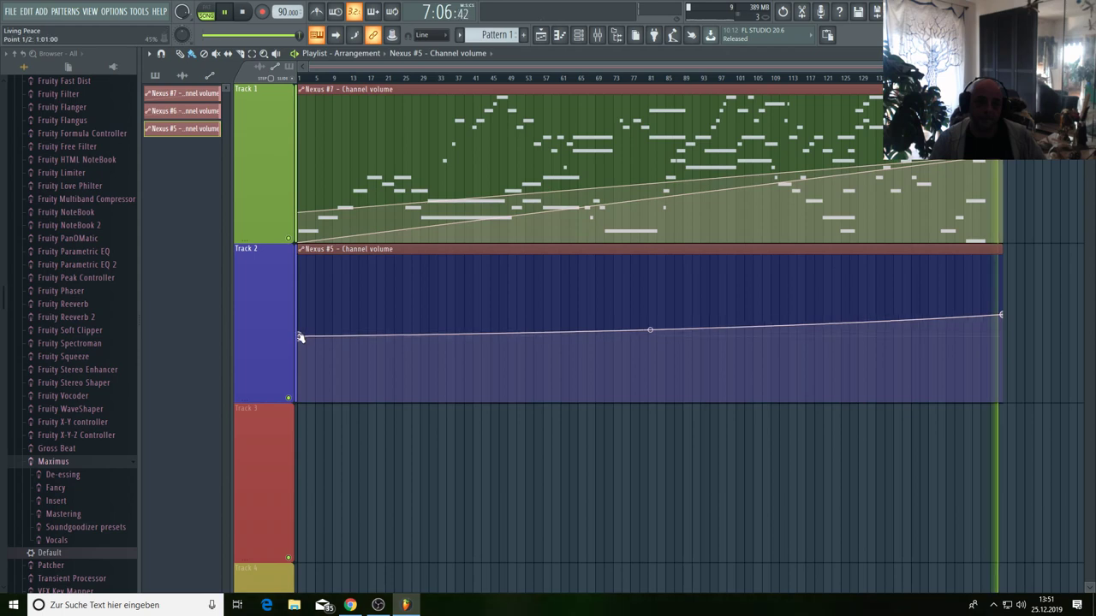
drag(300, 336, 299, 349)
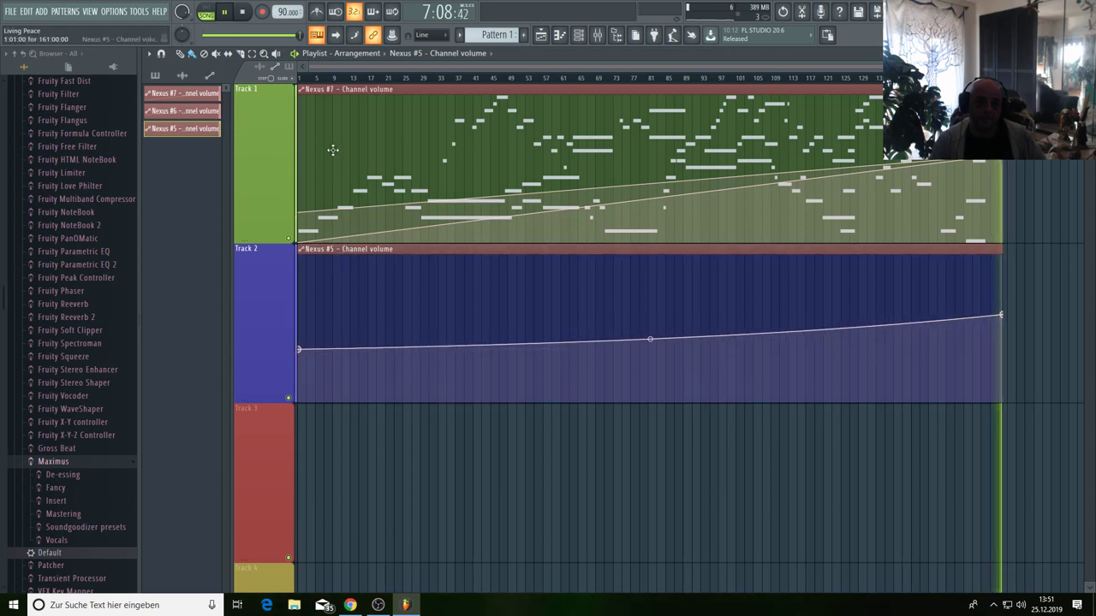
key(Delete)
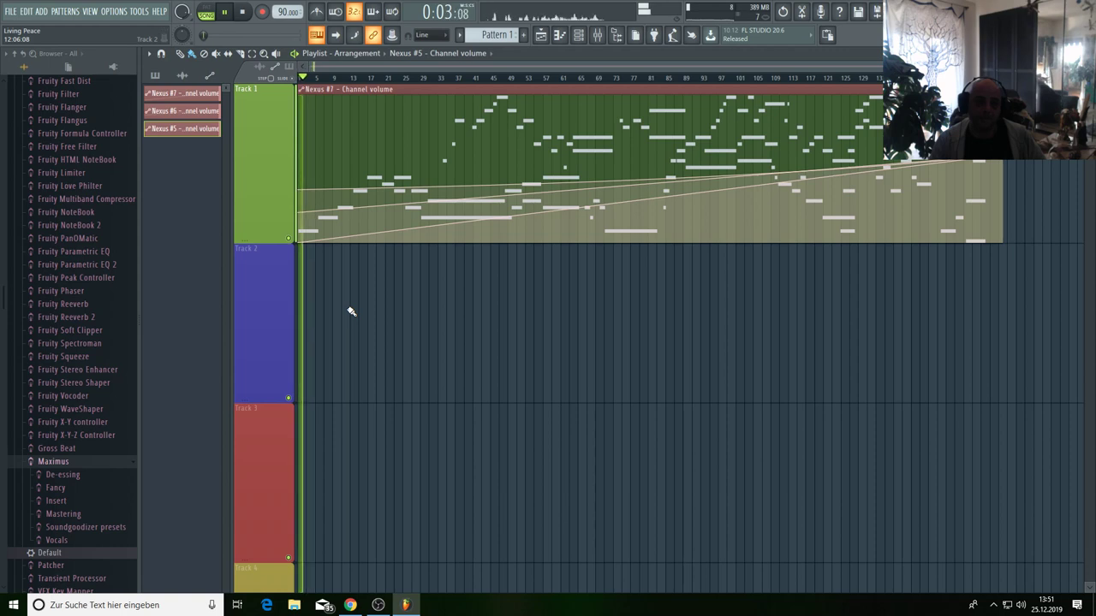
Save the Living Peace project with the new volume automation
click(10, 11)
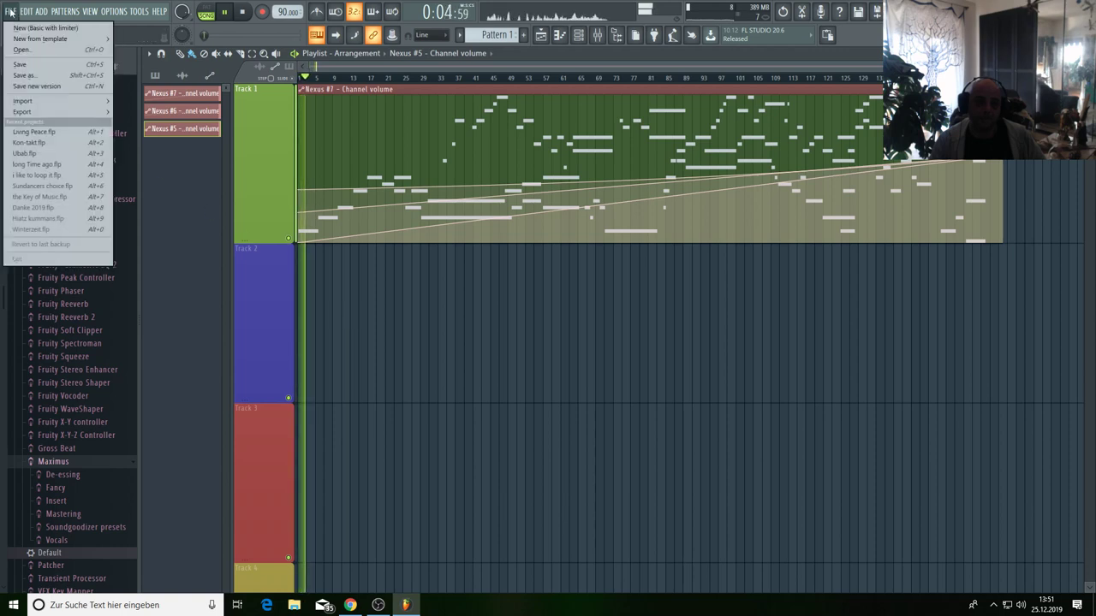
click(20, 66)
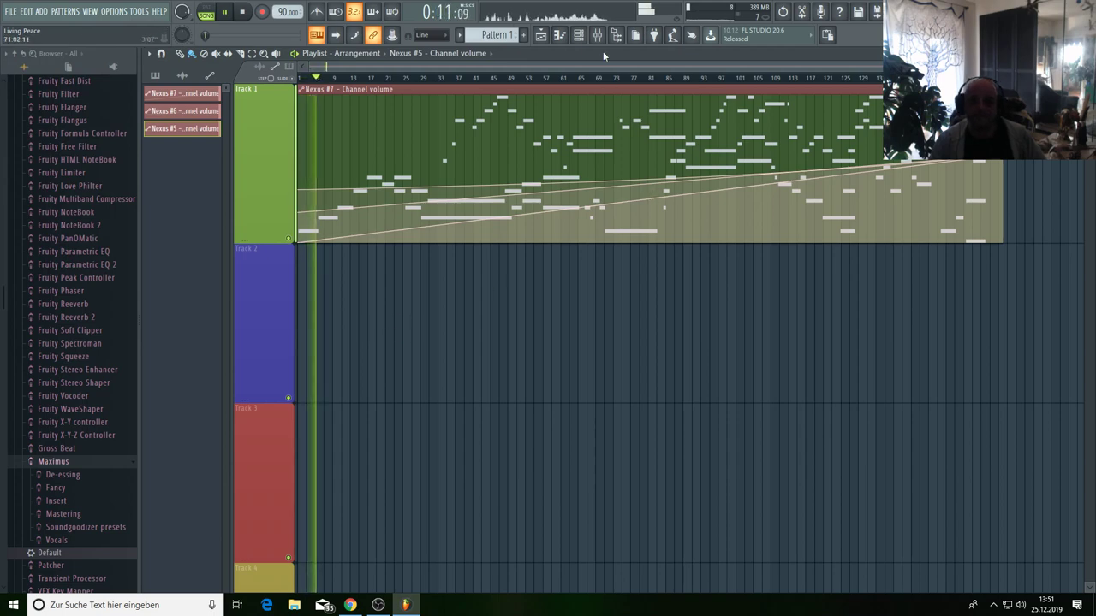
Reopen Fruity Limiter from mixer Insert 1 and hide the mixer to monitor the level during playback
key(F9)
click(866, 285)
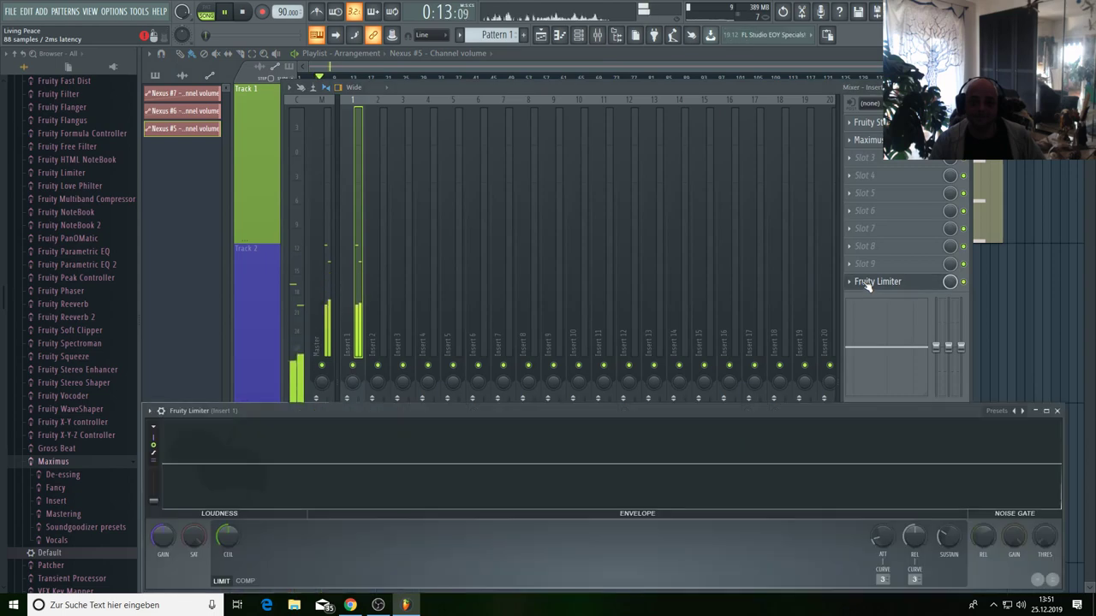
key(F9)
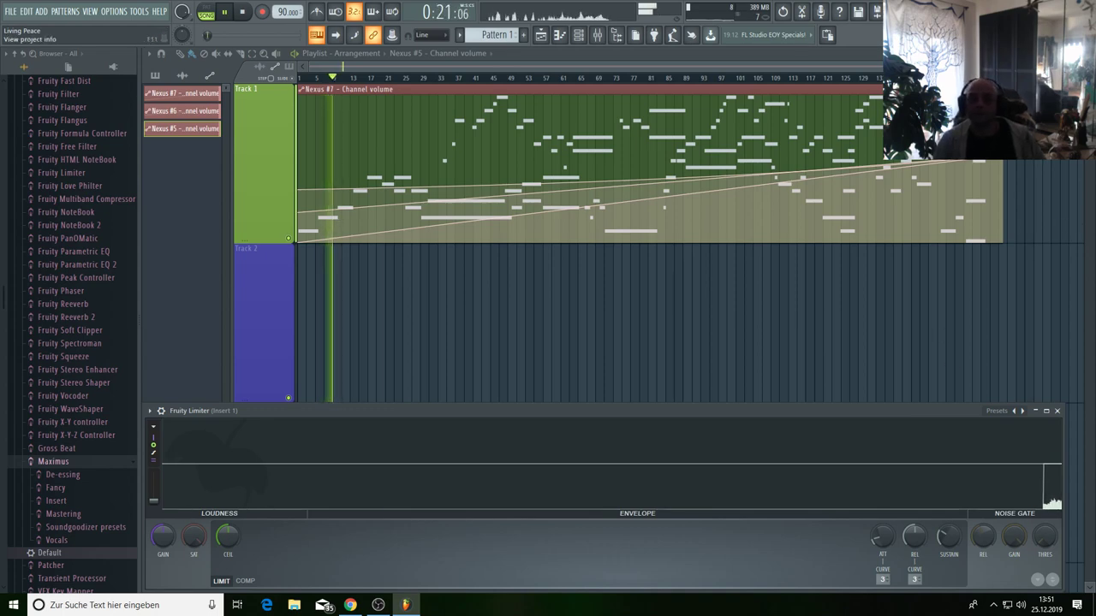
Review the credits and project statistics in the project info and close the window
key(F11)
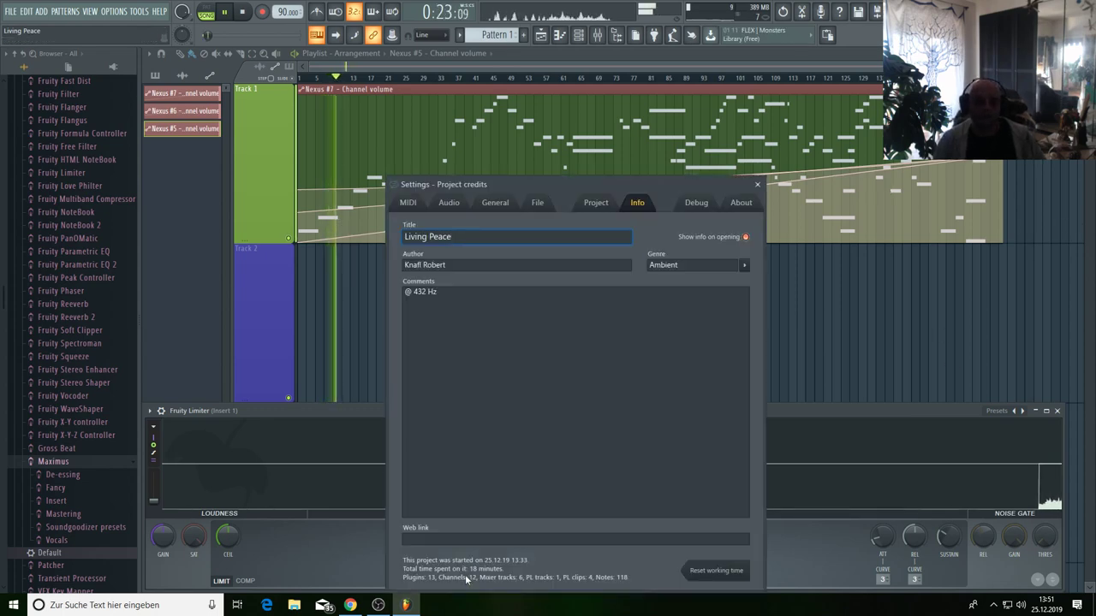
click(757, 185)
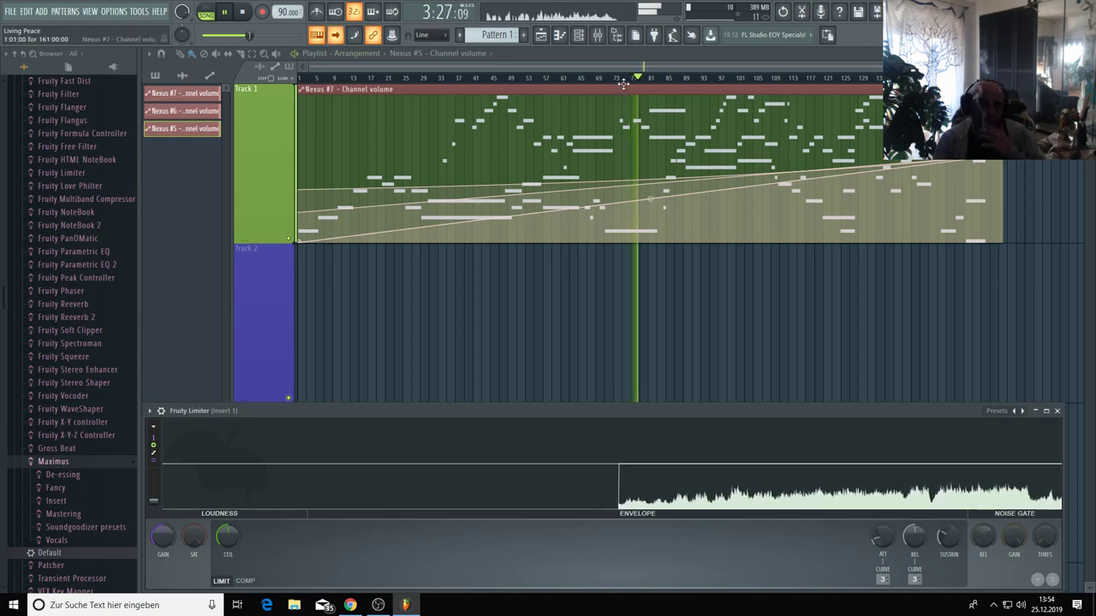
scroll(636, 79, up, 3)
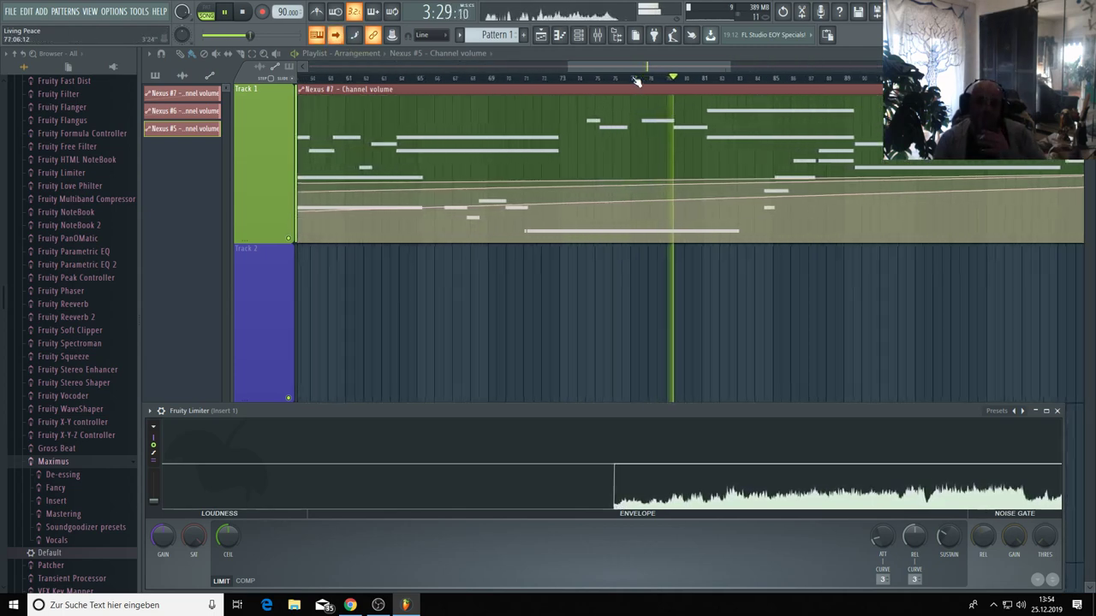
Set the Fruity Limiter gain on Insert 1 to 2.9 dB and save the Living Peace project
scroll(636, 80, up, 3)
scroll(636, 79, up, 1)
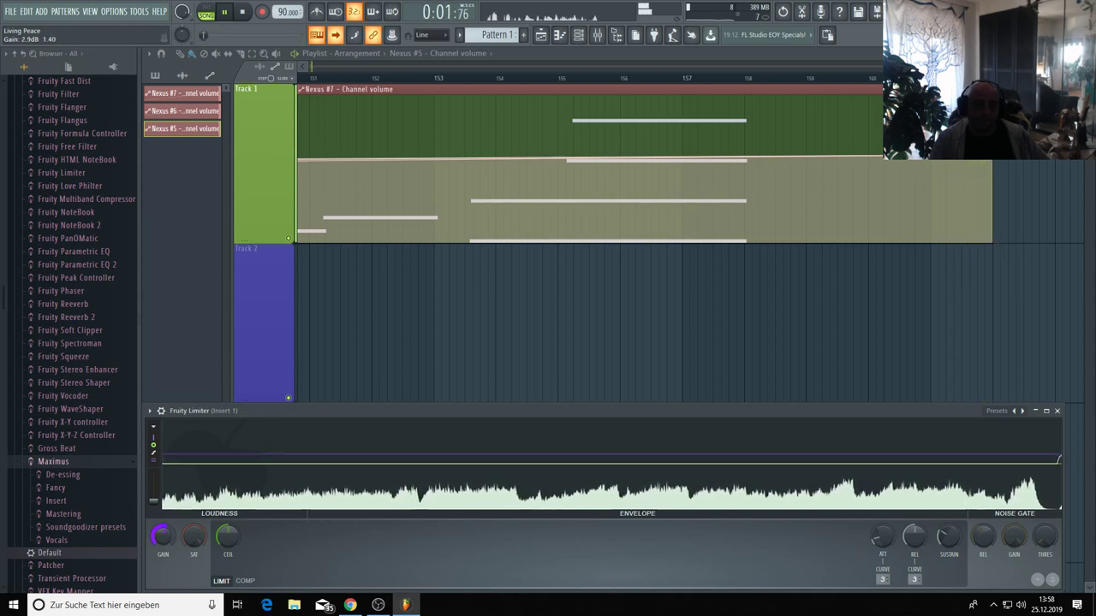
drag(163, 537, 173, 539)
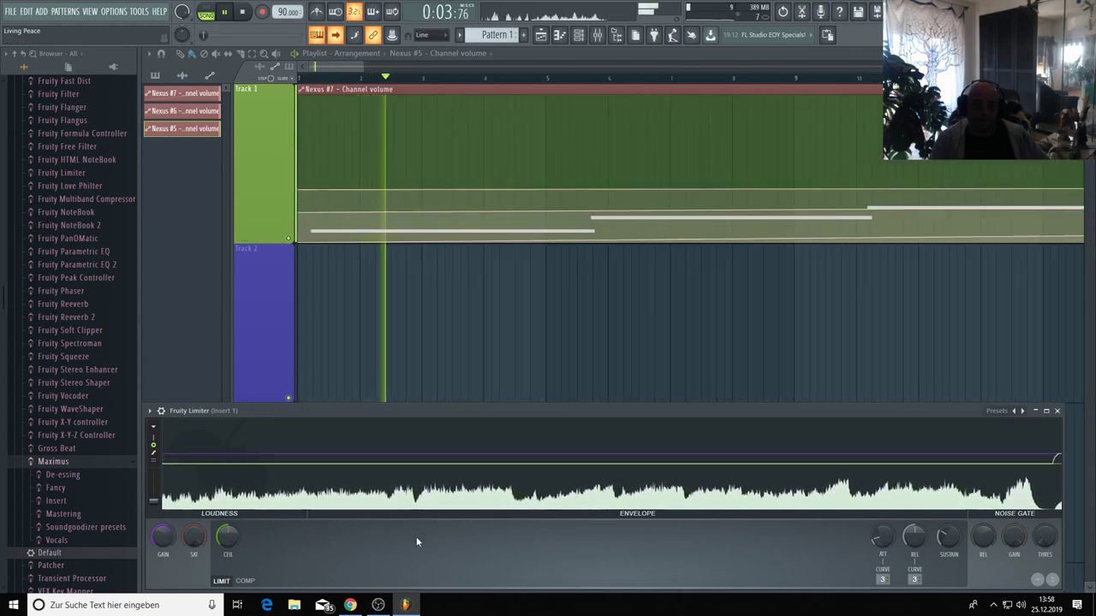
click(12, 12)
click(19, 65)
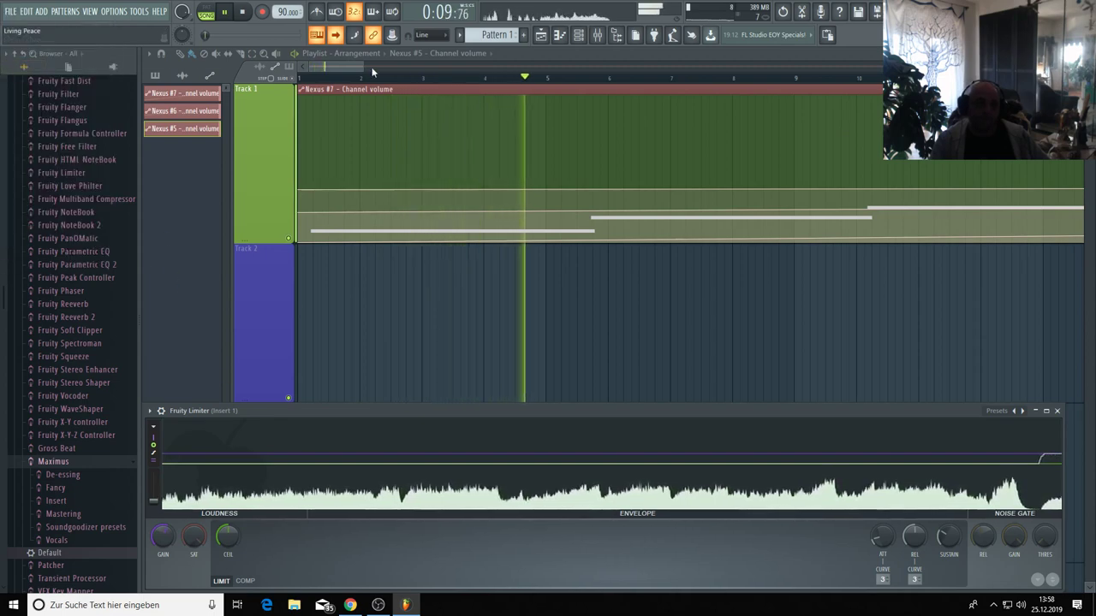
Play the end of the song from about bar 152 and reopen Fruity Limiter from mixer Insert 1 to monitor the fade-out
key(Escape)
scroll(600, 171, down, 5)
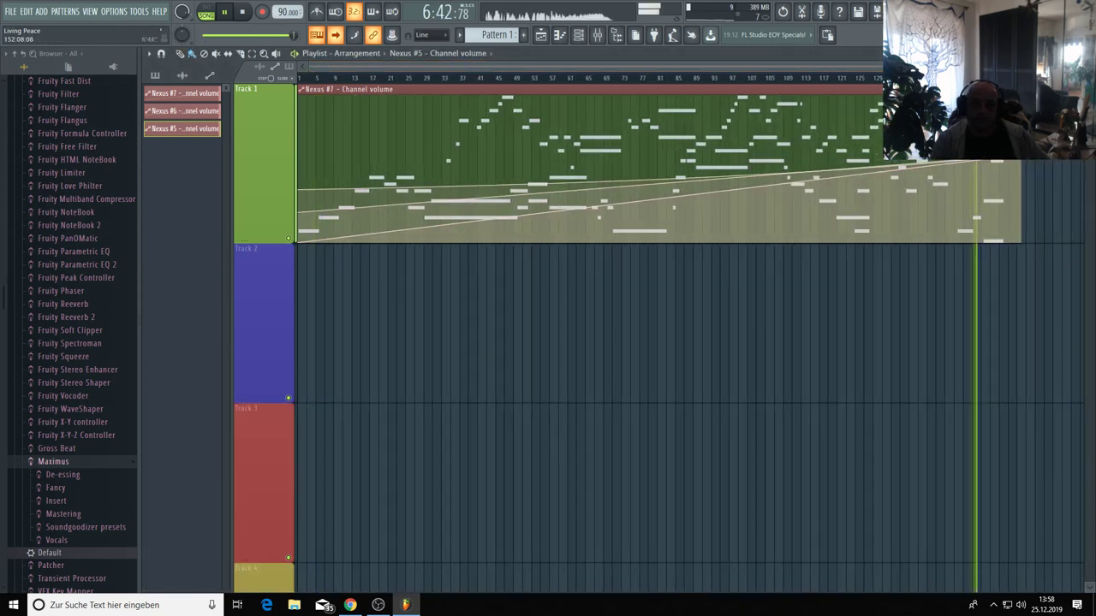
click(597, 35)
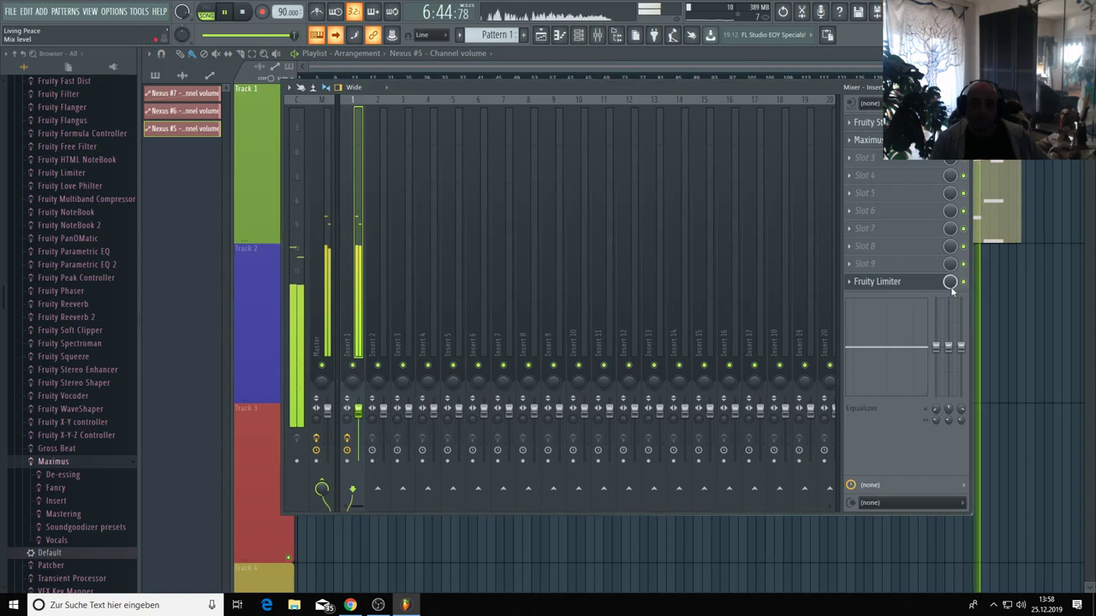
click(922, 282)
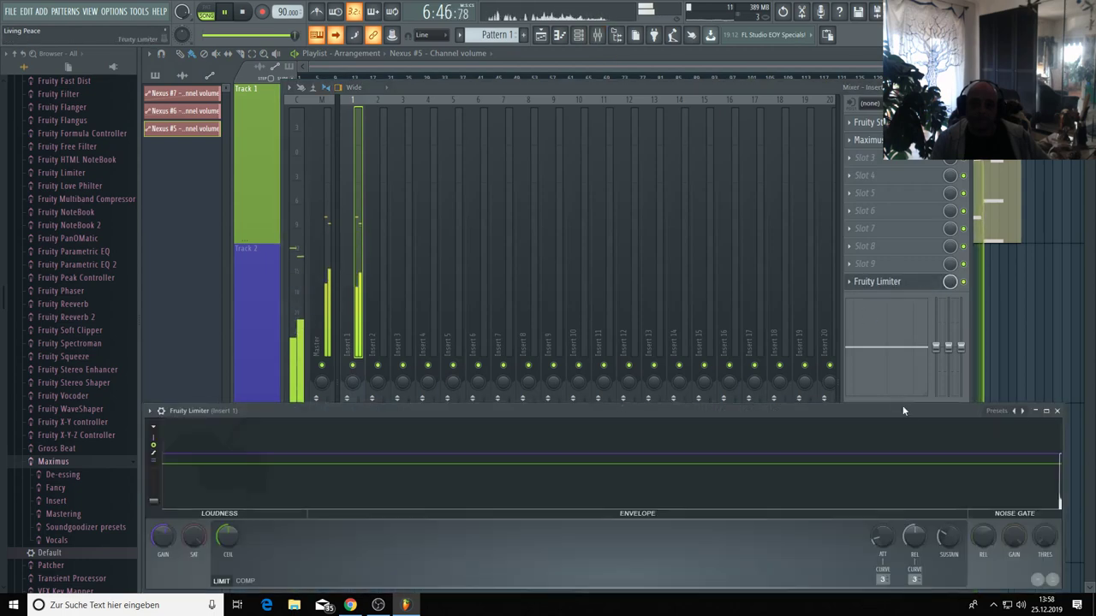
drag(939, 417, 921, 396)
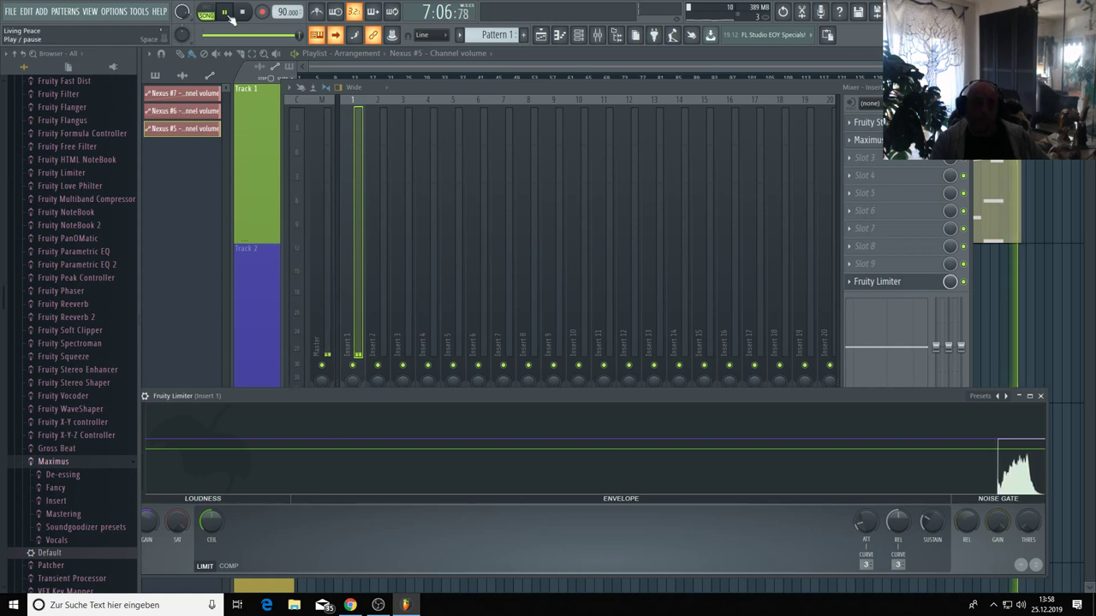
Save the project again and hide the mixer
click(10, 11)
click(29, 65)
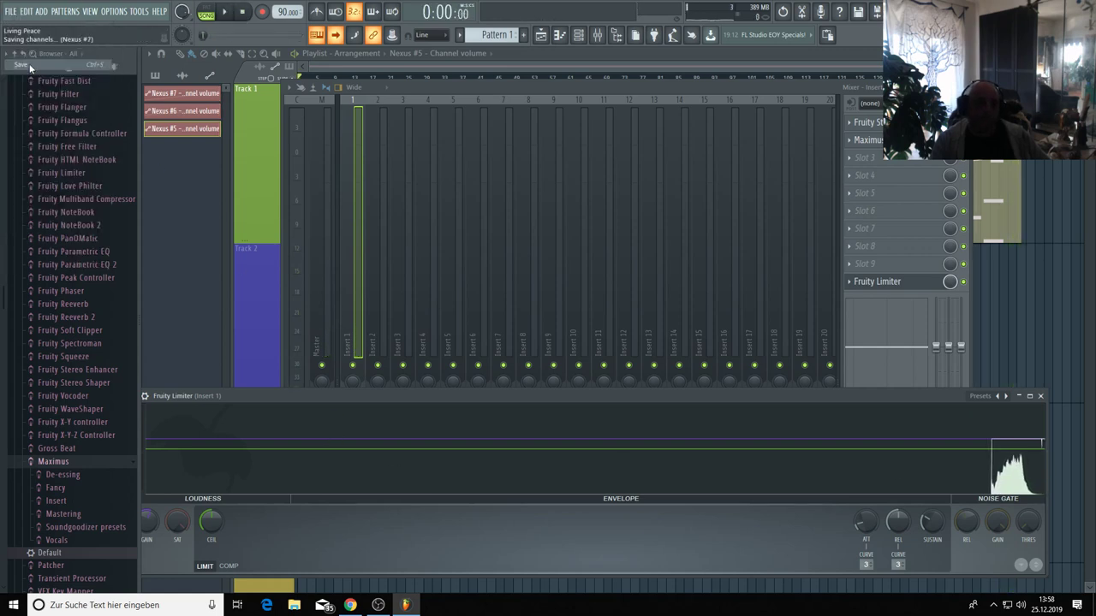
key(F9)
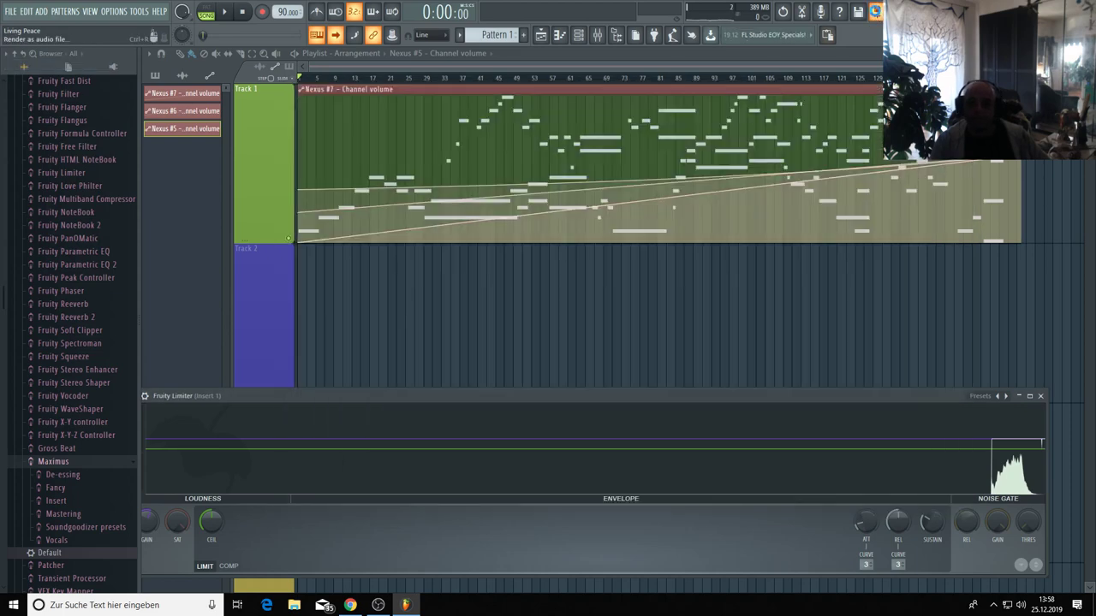
Move the file "i like to loop it" out of the 1001 Heros folder and export the song there as the wave file Living Peace
click(875, 12)
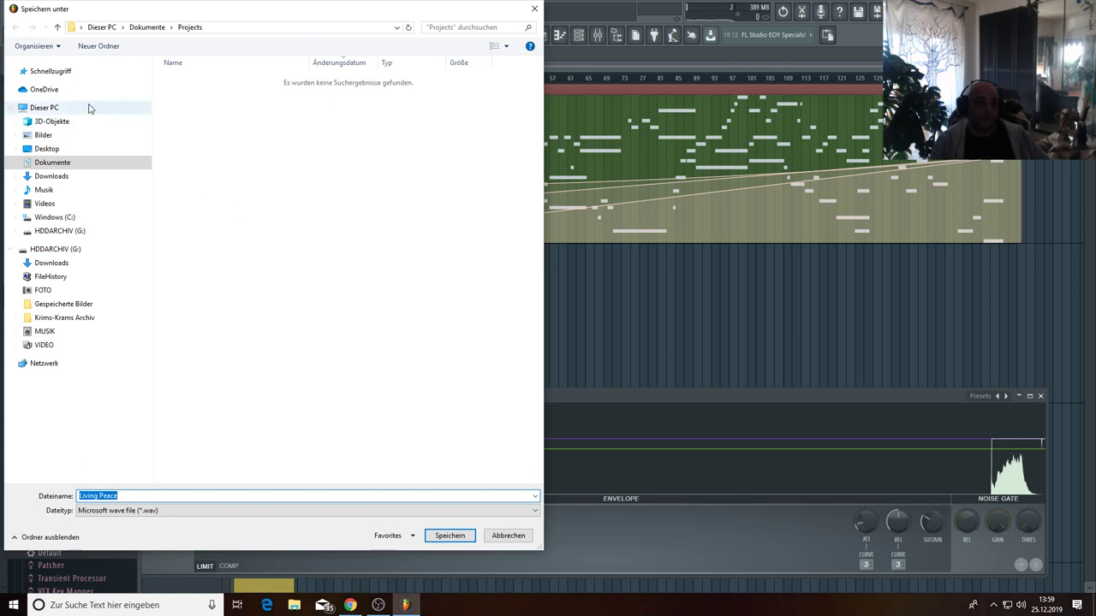
click(46, 77)
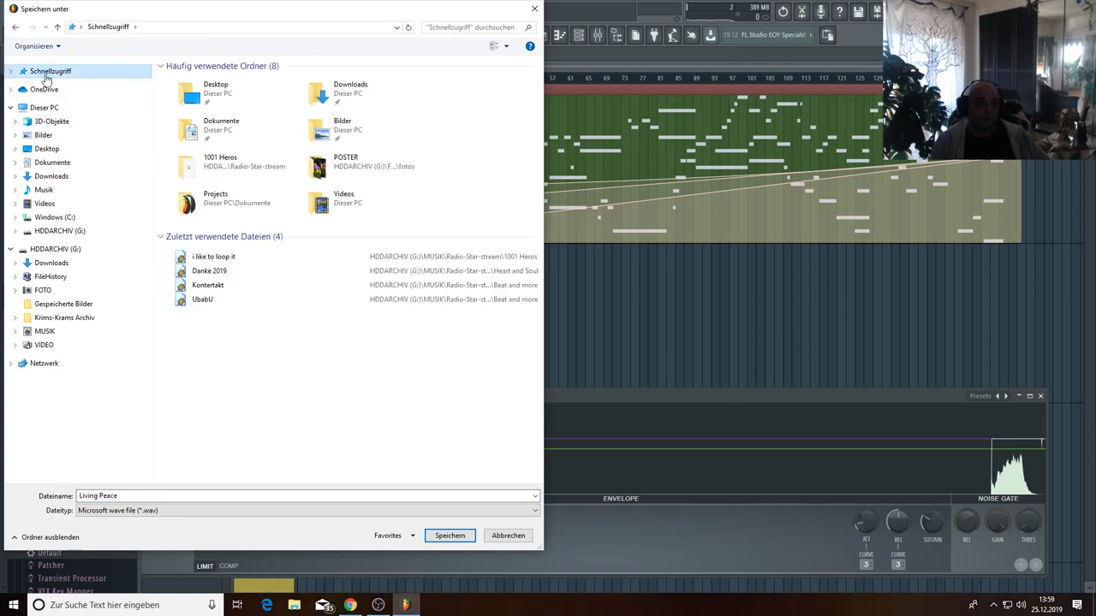
click(199, 170)
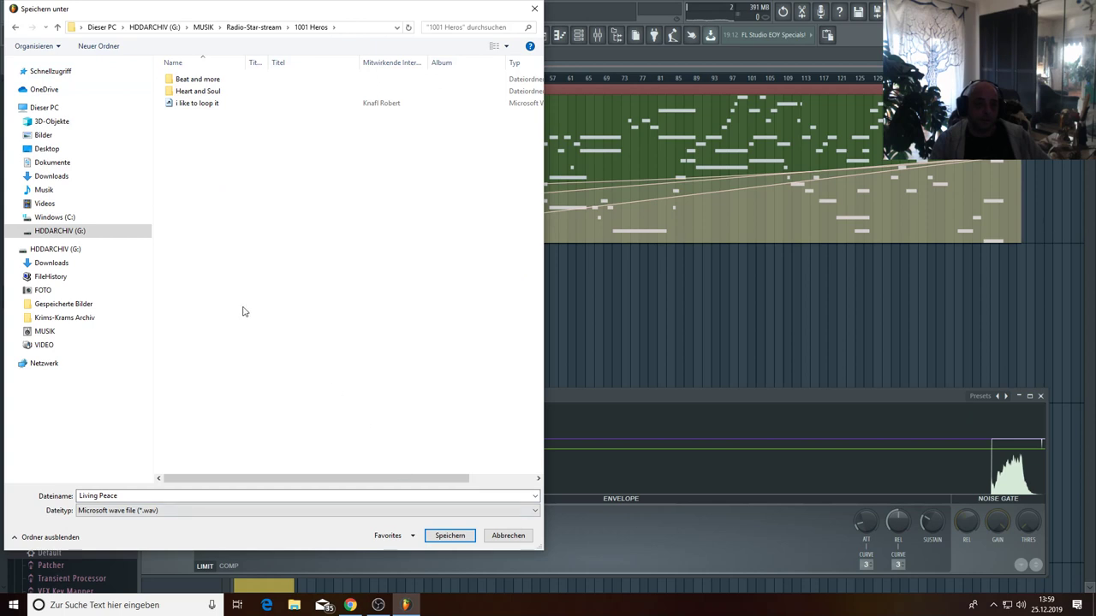
click(186, 103)
drag(186, 104, 203, 150)
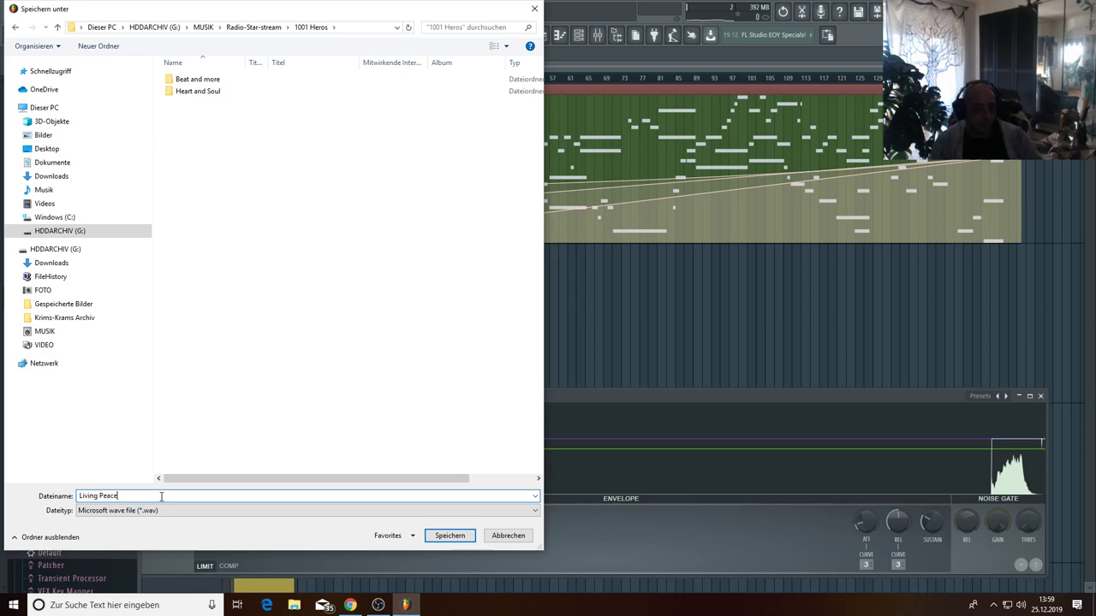
click(451, 536)
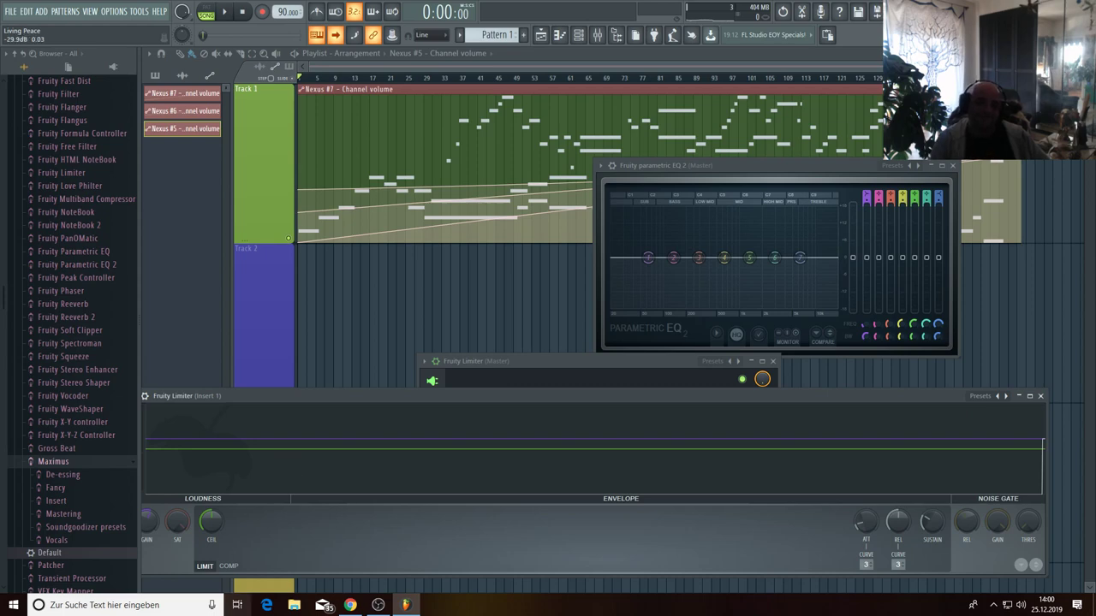
click(380, 605)
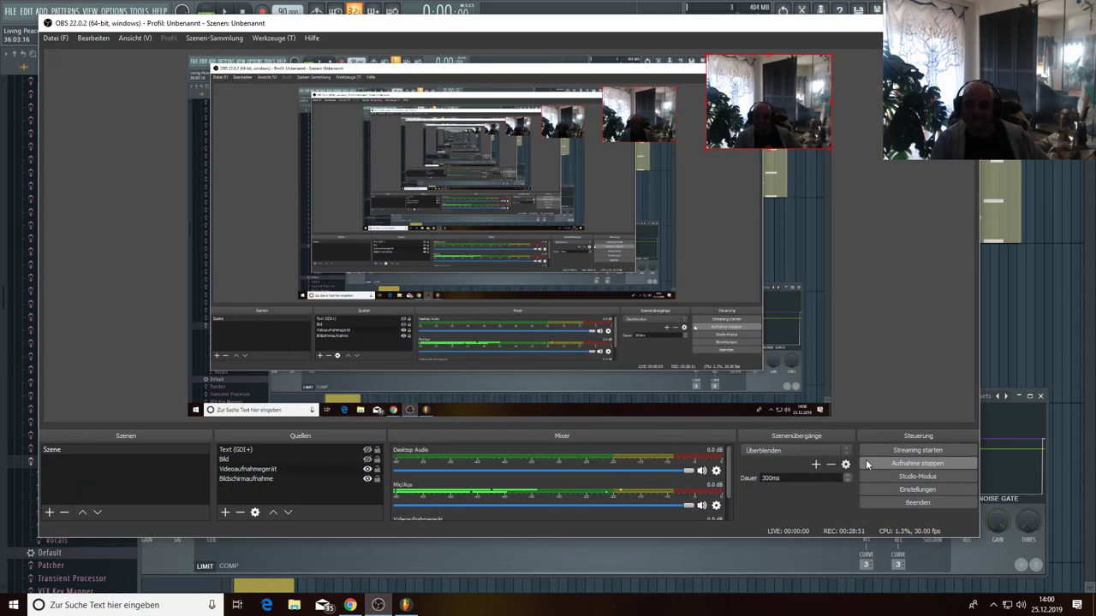